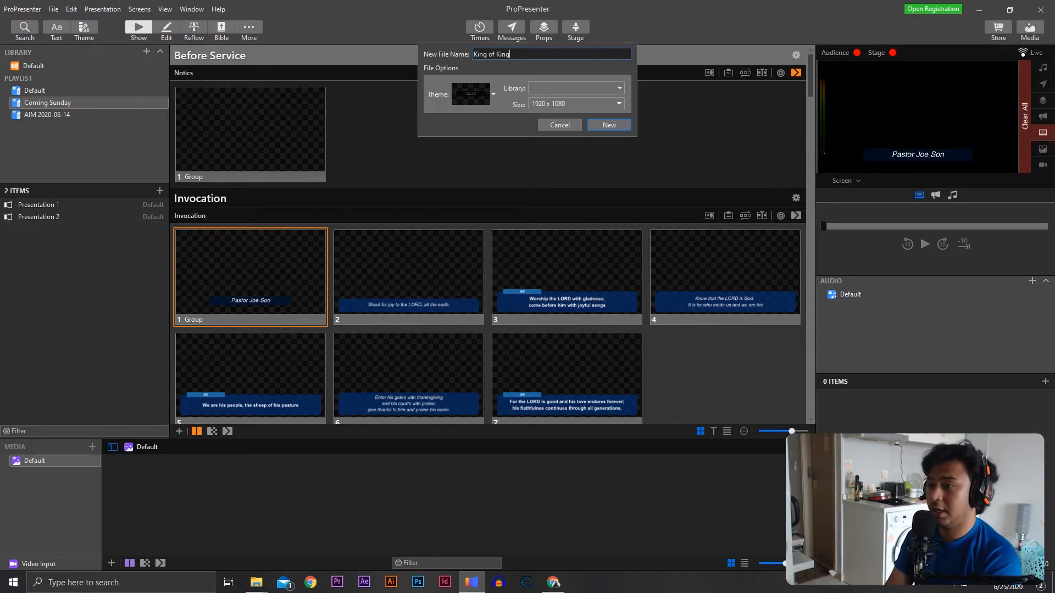
Create a new presentation named King of Kings at 1920 x 1080 with a Lines theme from the Lyric Styles group
type("s")
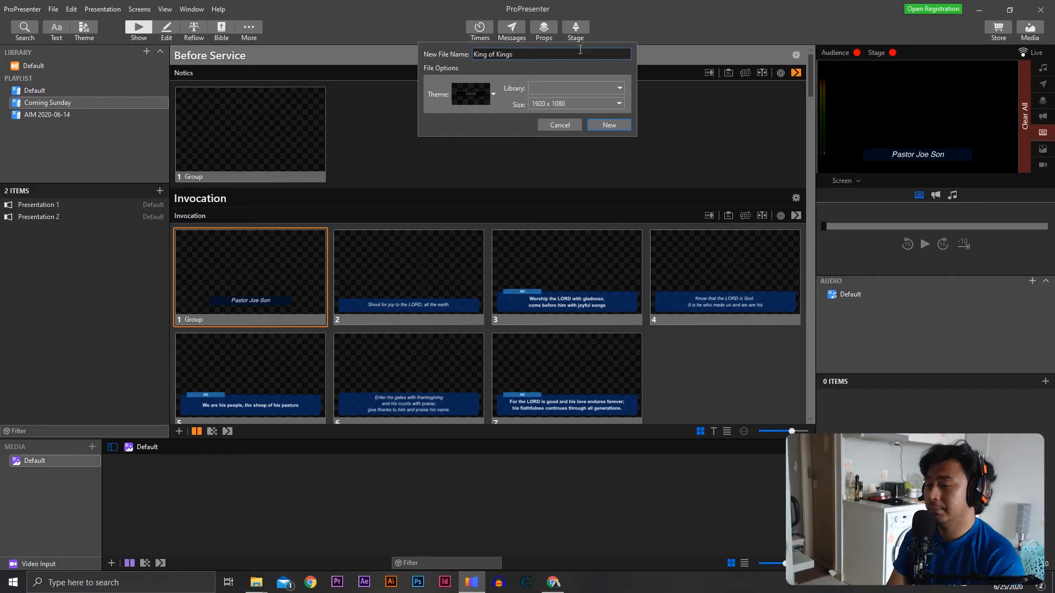
left_click(493, 95)
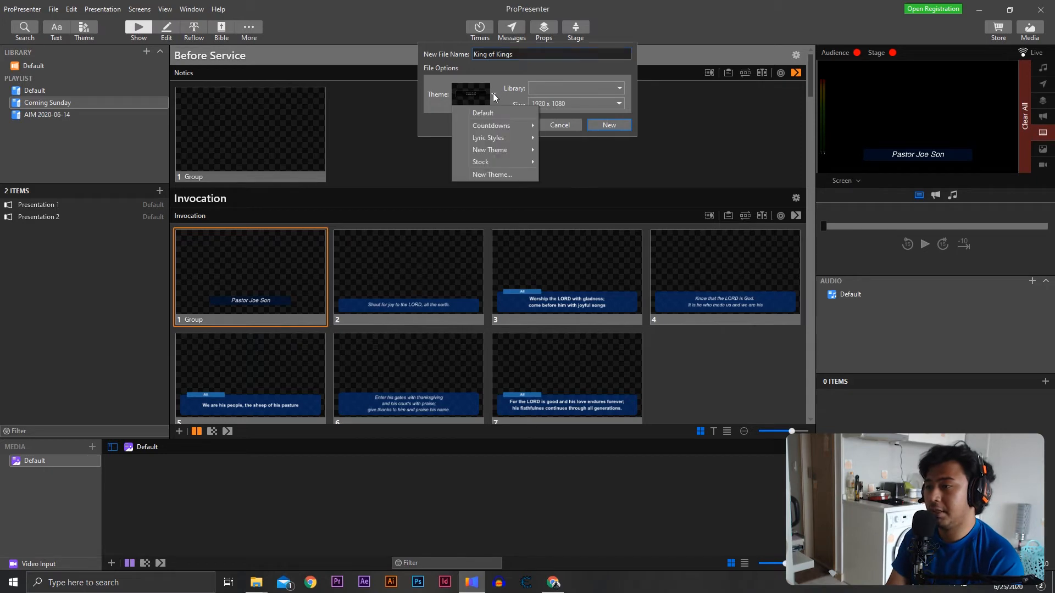
mouse_move(496, 139)
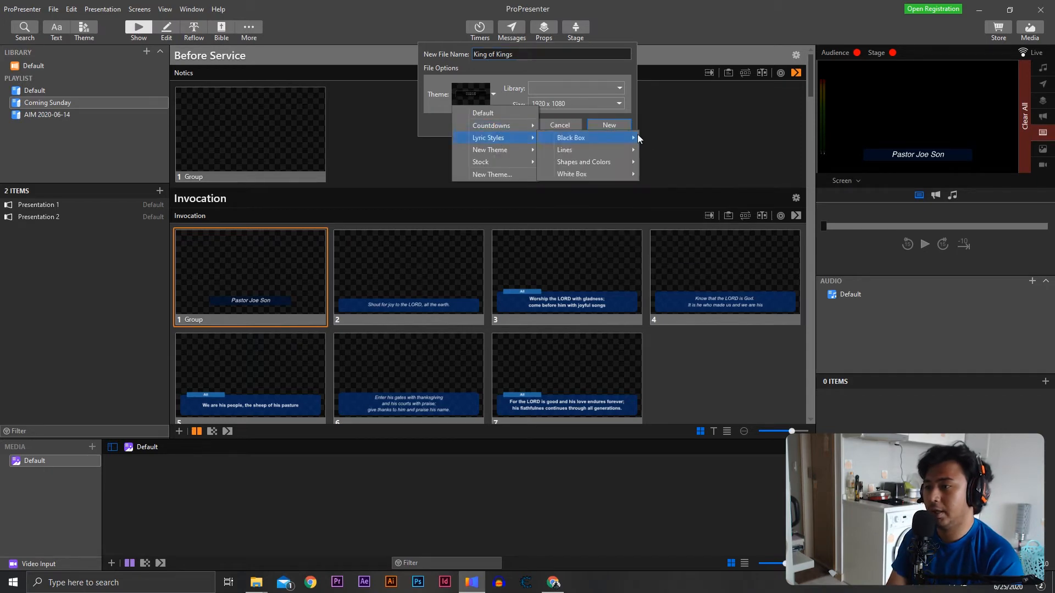
mouse_move(608, 145)
left_click(677, 153)
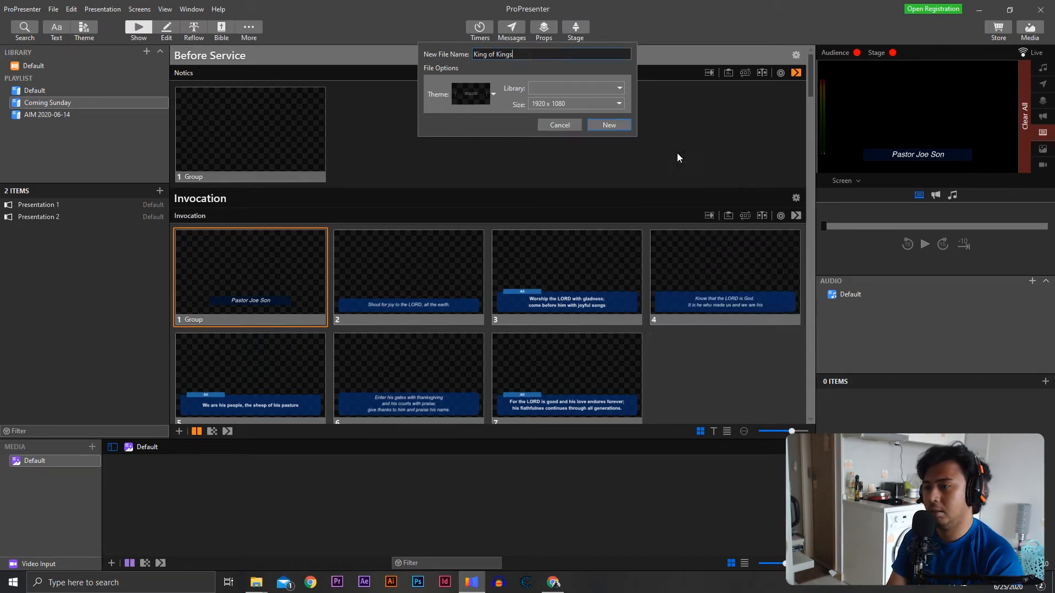
left_click(607, 124)
Open the King of Kings 1 presentation in the slide editor and add two more slides after the first
left_click(32, 279)
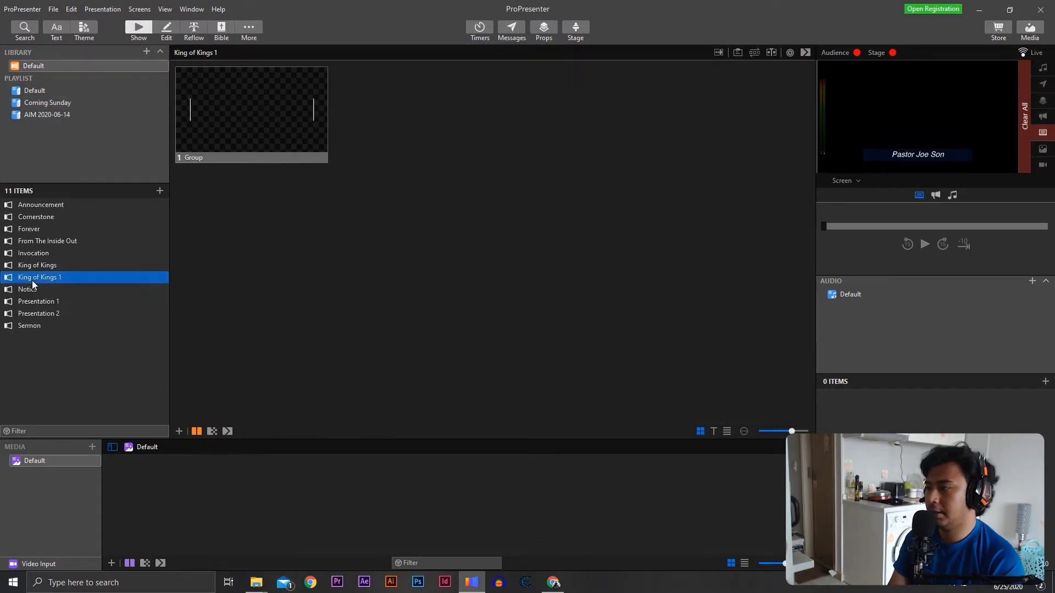
left_click(166, 30)
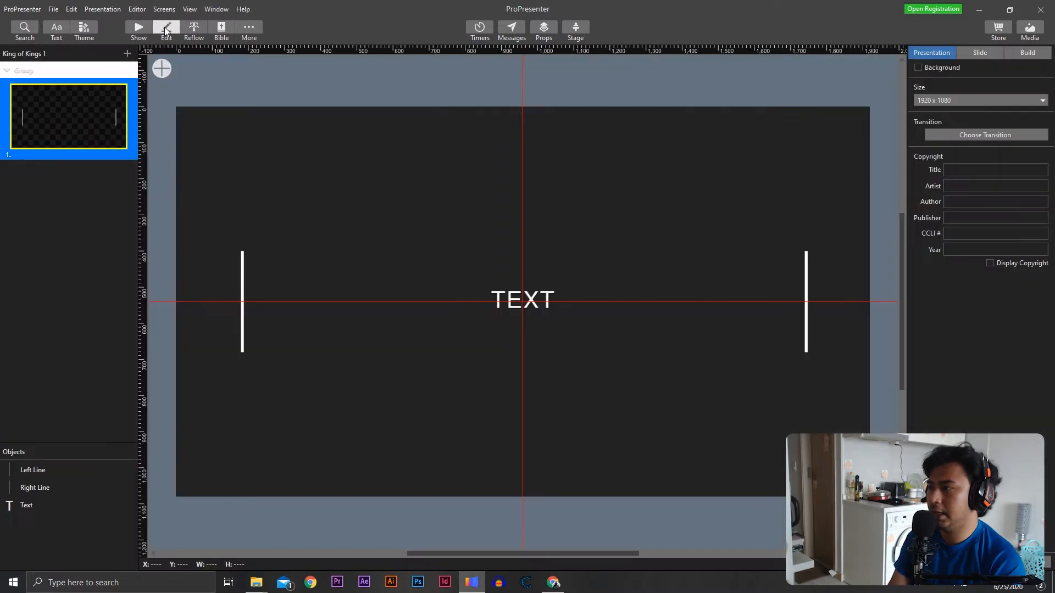
left_click(128, 53)
left_click(151, 64)
left_click(128, 54)
left_click(154, 64)
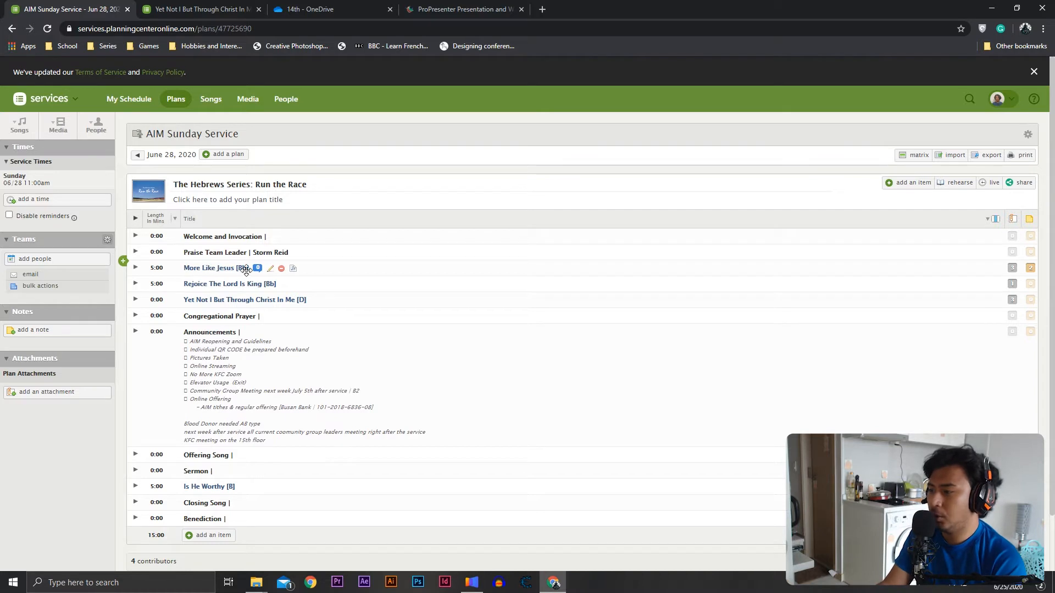
Open the arrangement page of the song More Like Jesus from the Sunday service plan in a new browser tab
right_click(293, 270)
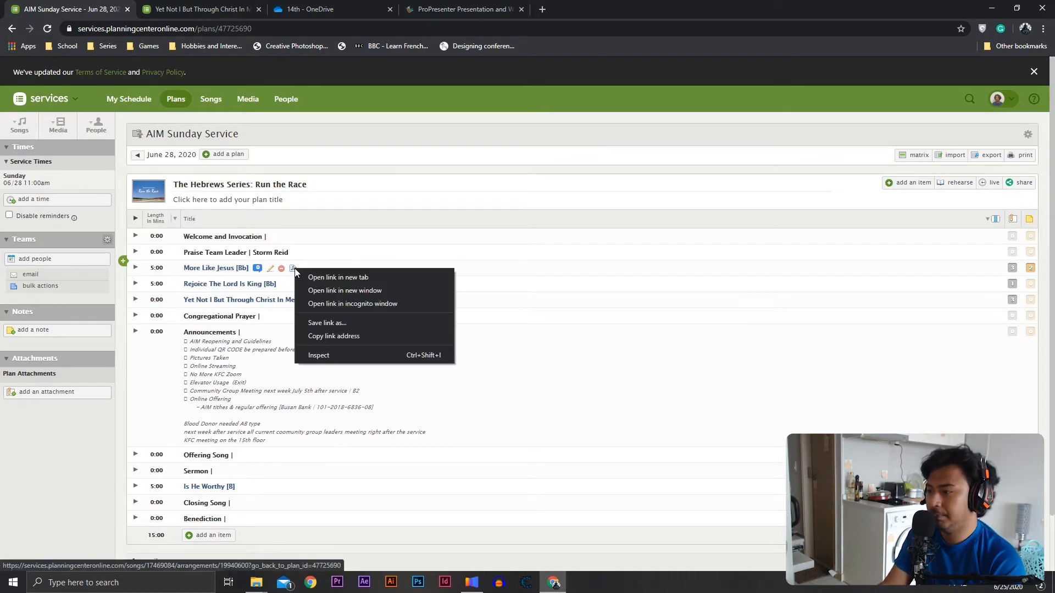
left_click(311, 278)
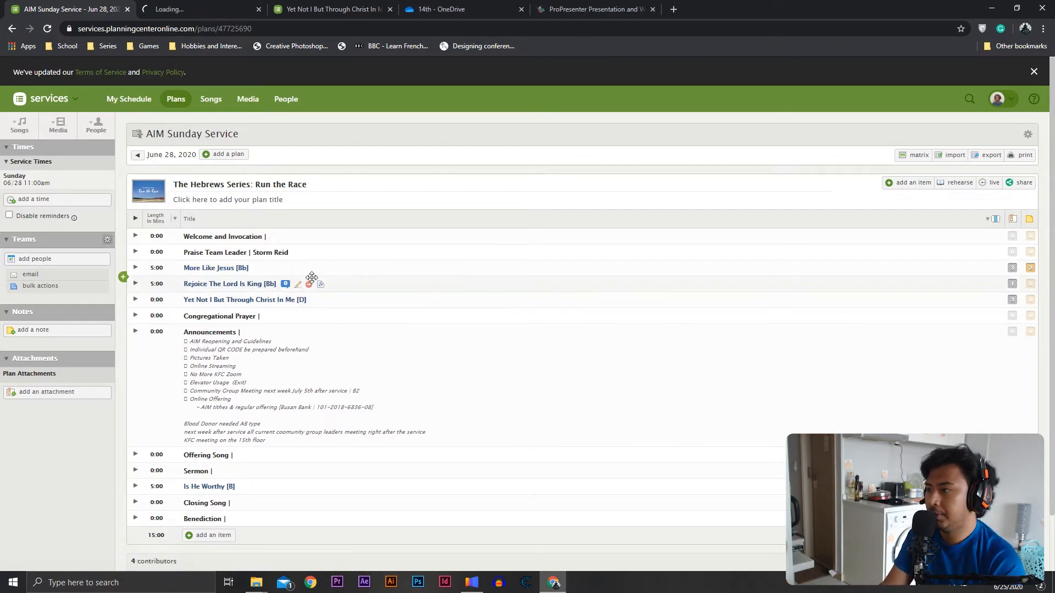
left_click(168, 7)
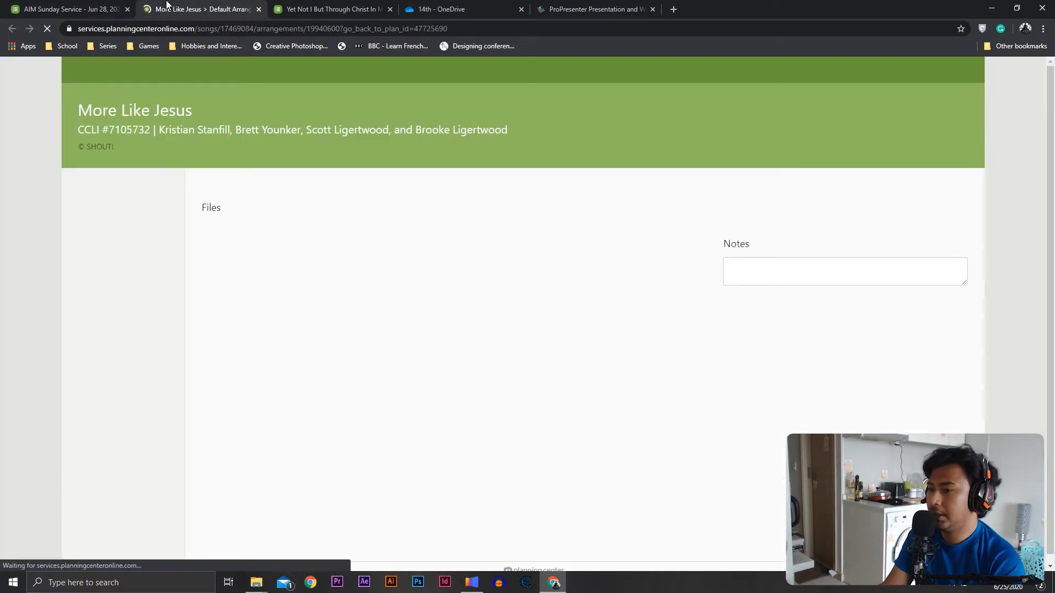
Download the Lyrics file of the More Like Jesus default arrangement and open the downloaded PDF
mouse_move(253, 367)
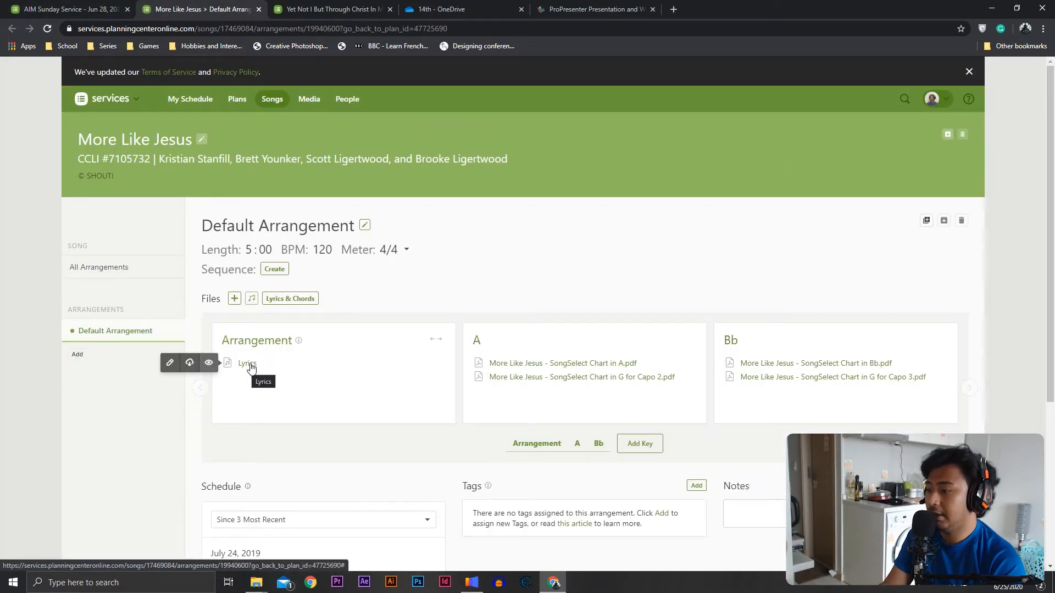
left_click(247, 366)
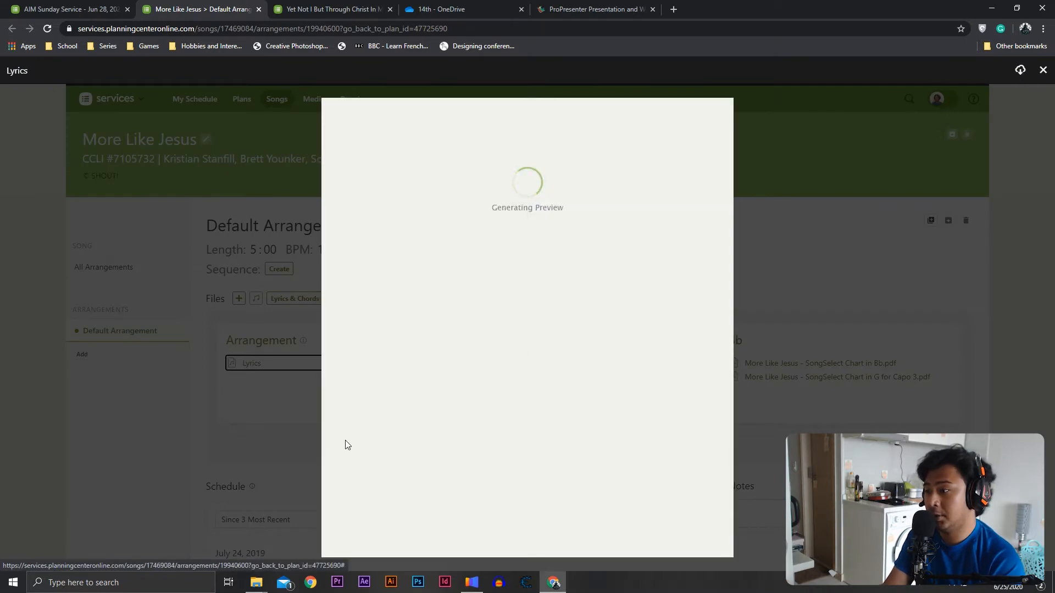
left_click(1022, 72)
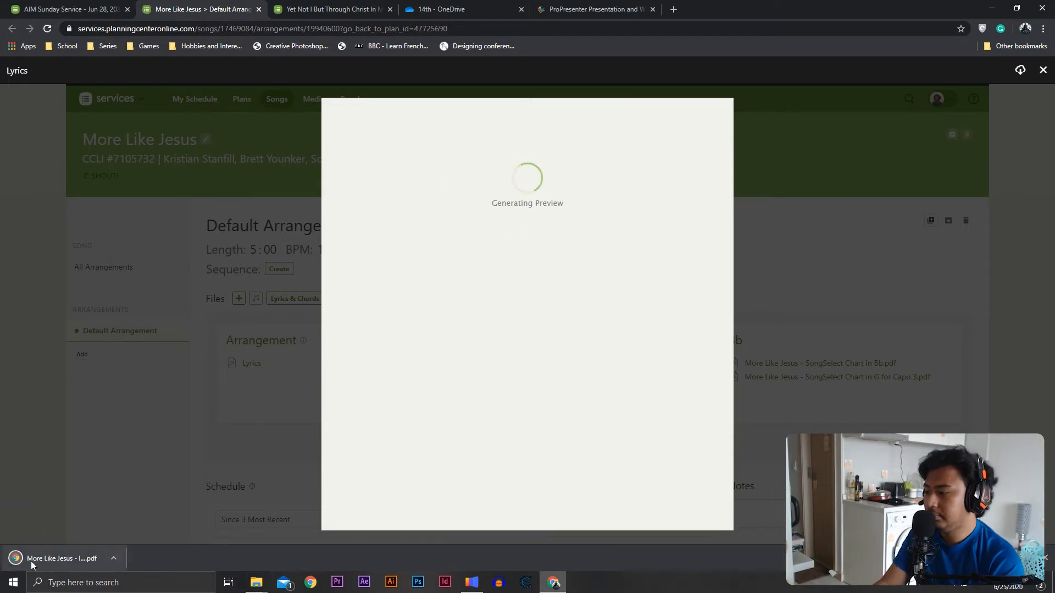
left_click(31, 561)
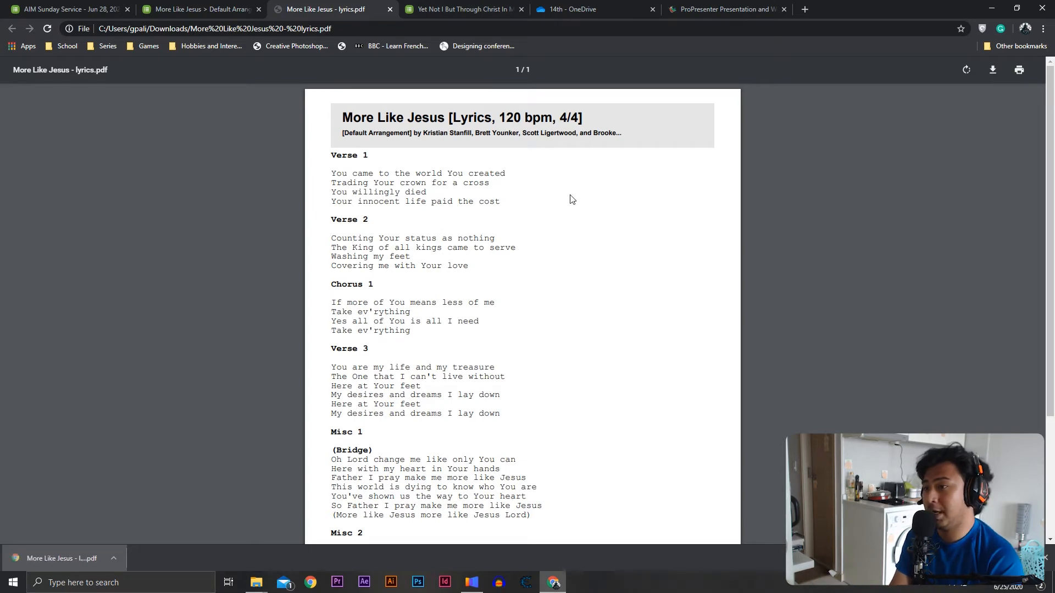
Copy all the lyrics in the PDF, from Verse 1 through the Interlude
scroll(558, 273, "down", 3)
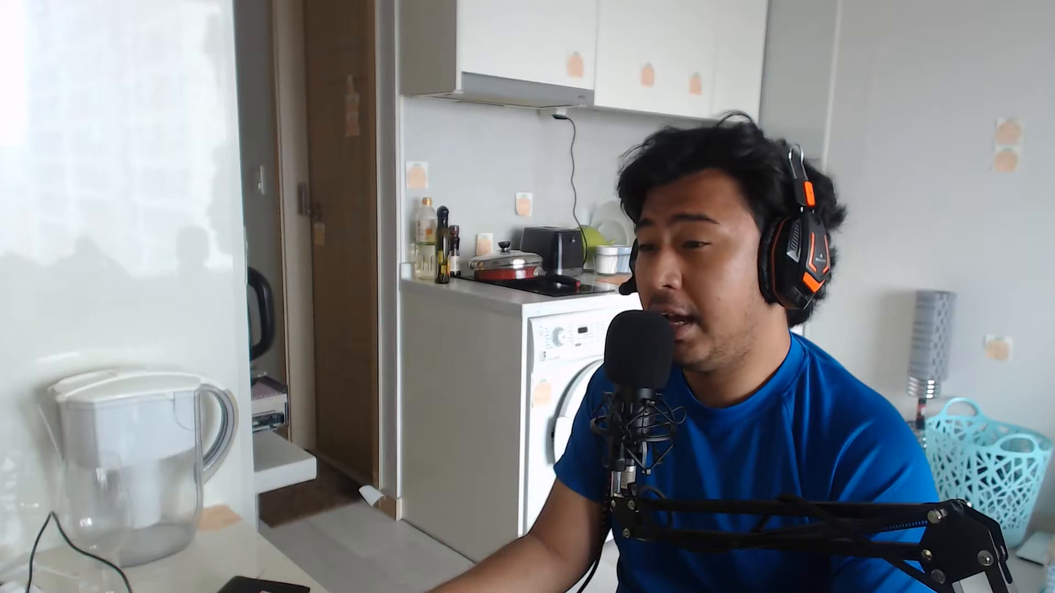
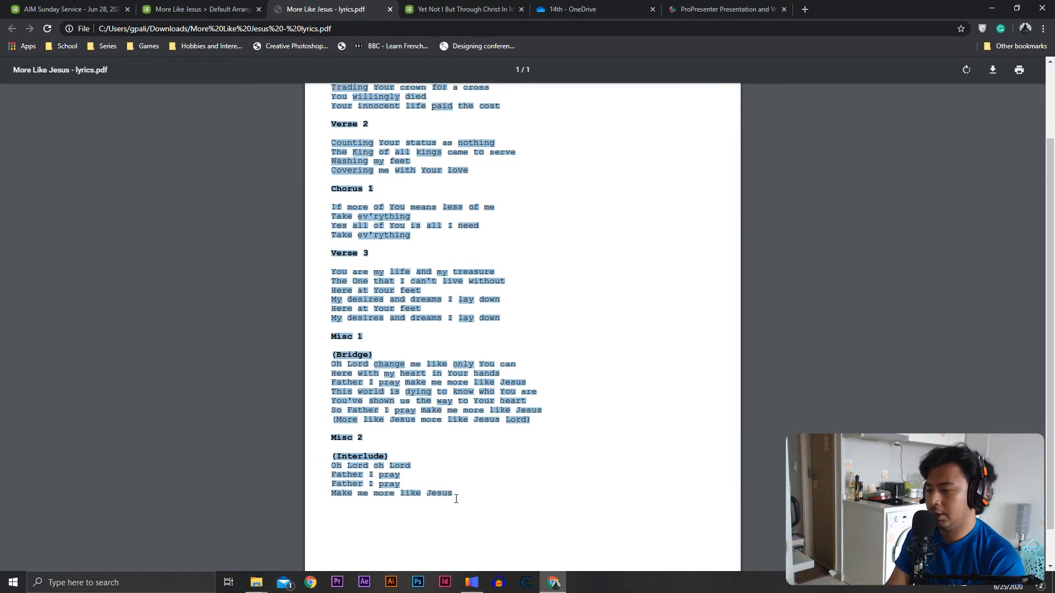
right_click(457, 492)
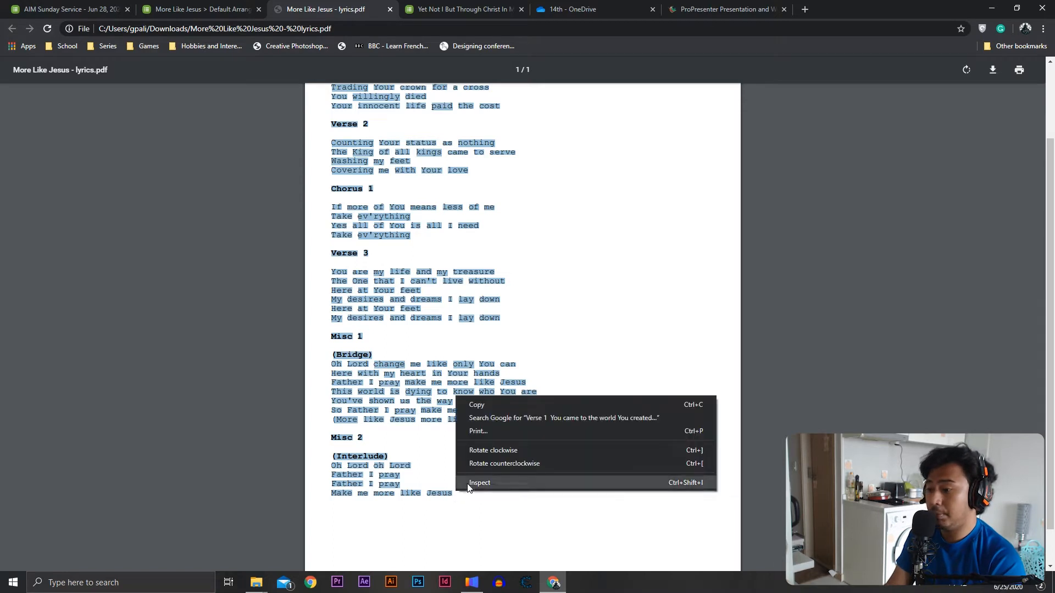
left_click(495, 405)
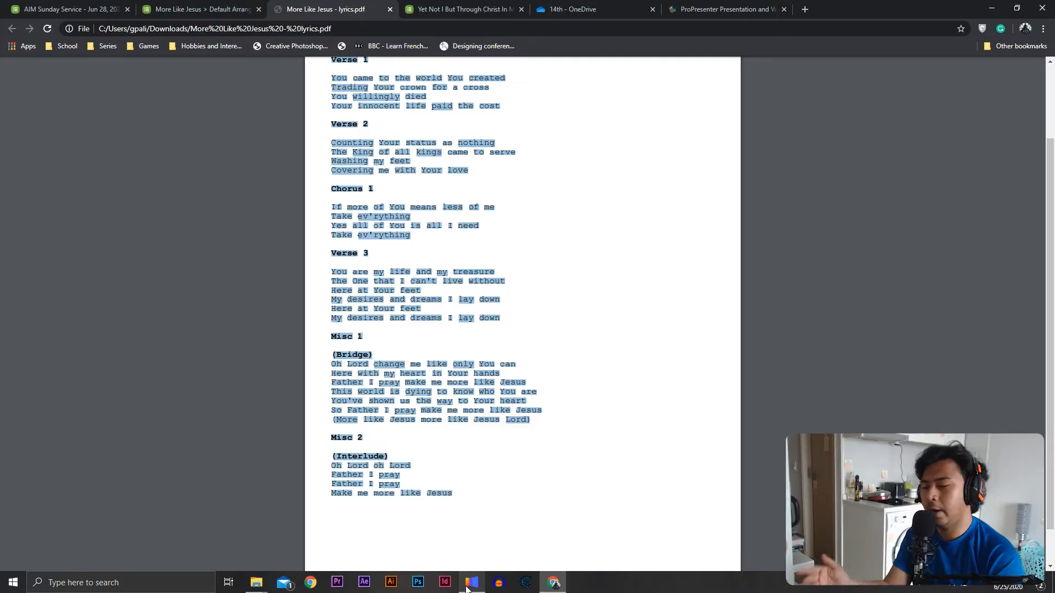
Switch to ProPresenter, leave the slide editor and start an import of the text from the clipboard
left_click(467, 589)
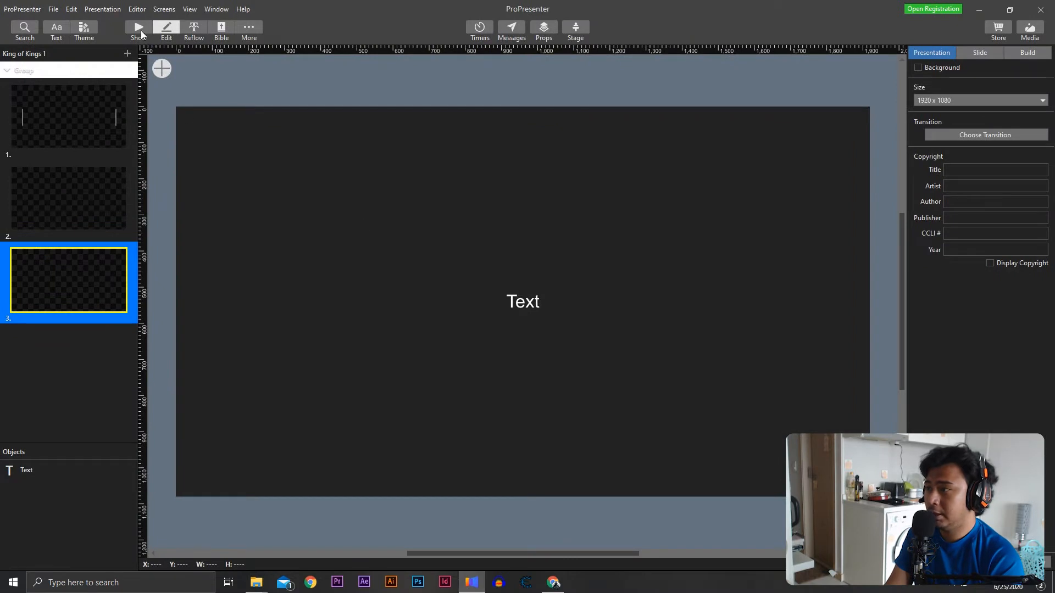
left_click(140, 30)
left_click(55, 9)
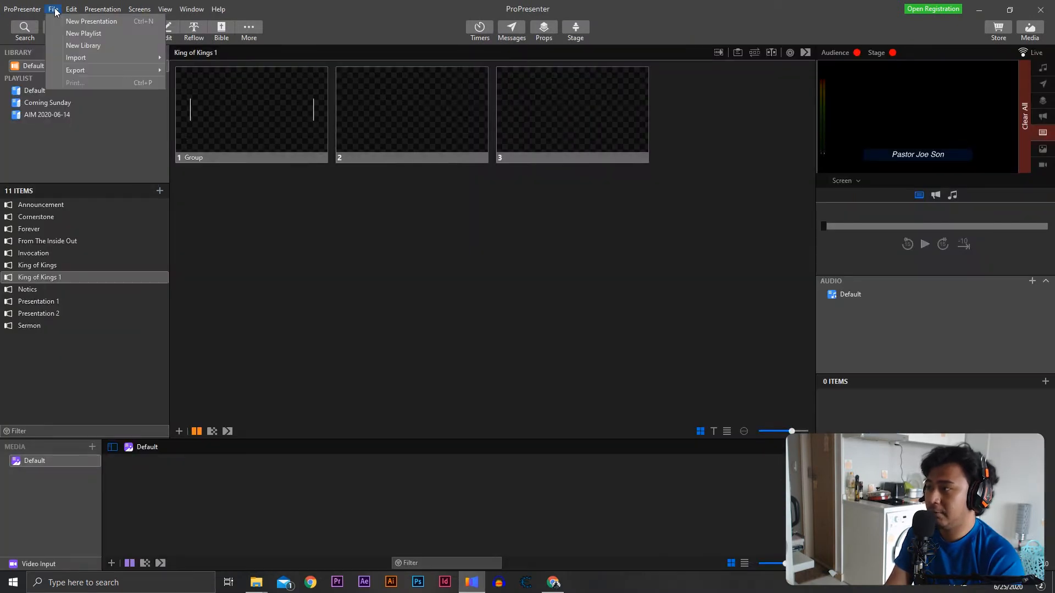
mouse_move(90, 57)
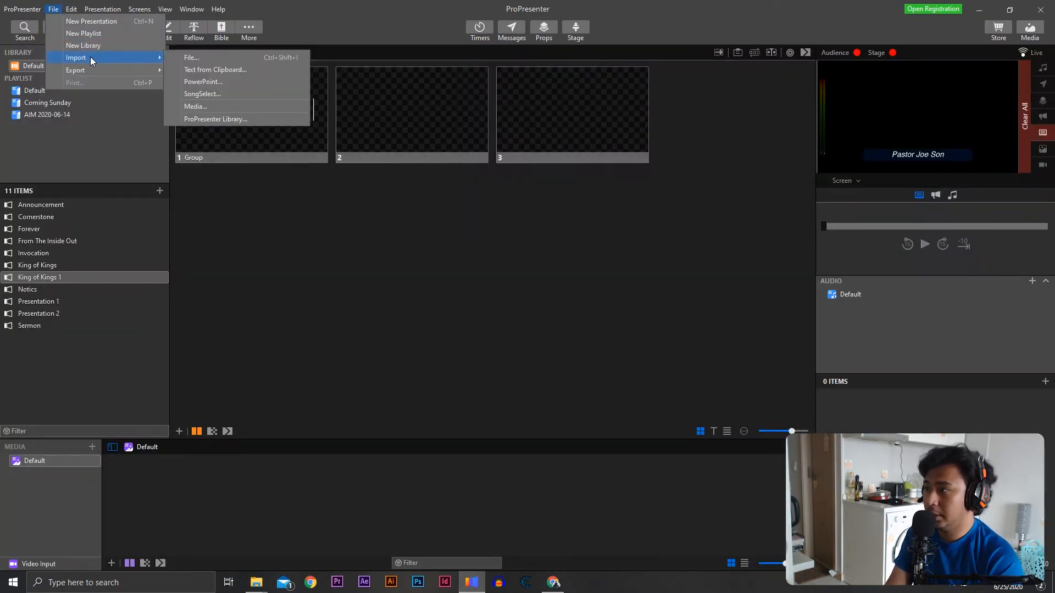
left_click(223, 71)
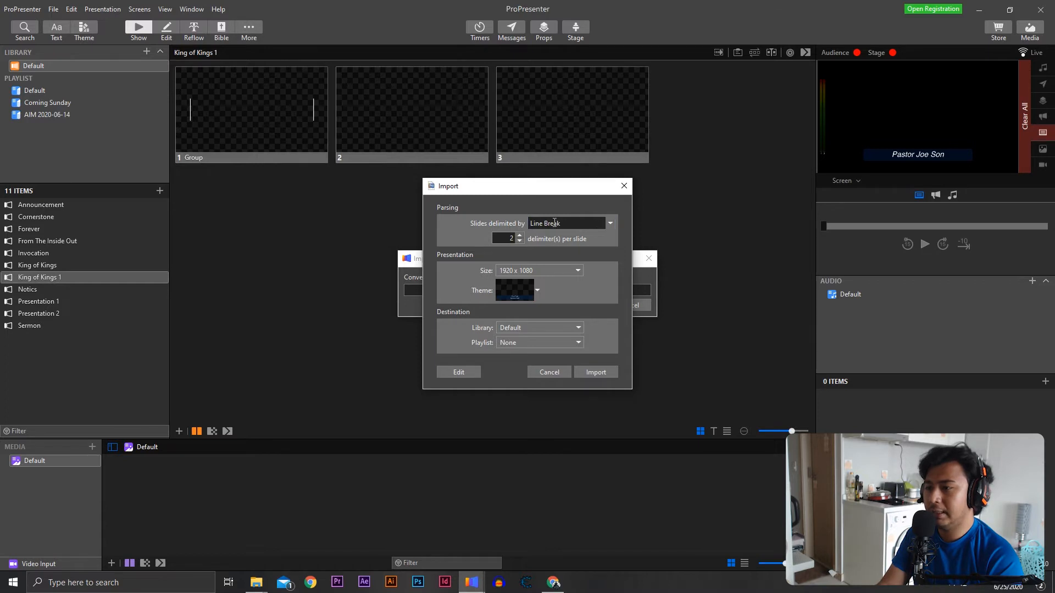
Try Paragraph Break as the slide delimiter for the import, then set the delimiter back to Line Break
left_click(614, 225)
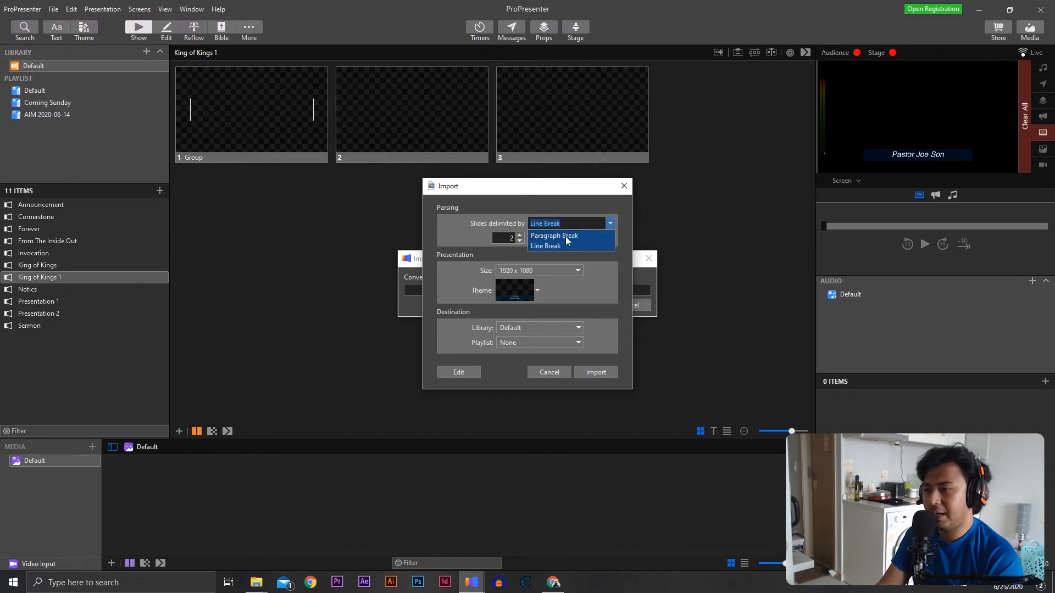
left_click(565, 236)
left_click(612, 223)
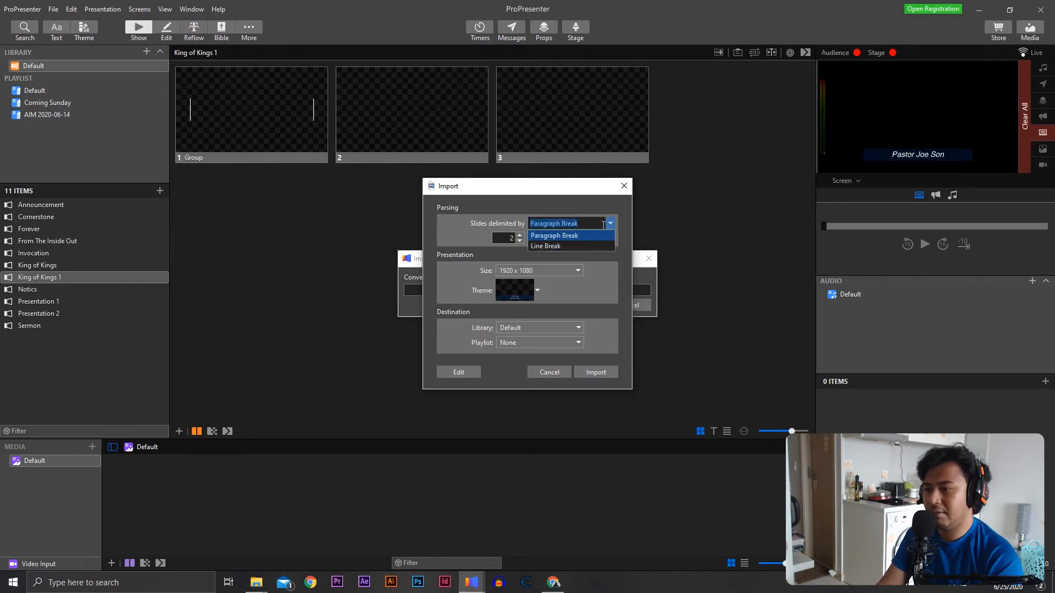
left_click(549, 245)
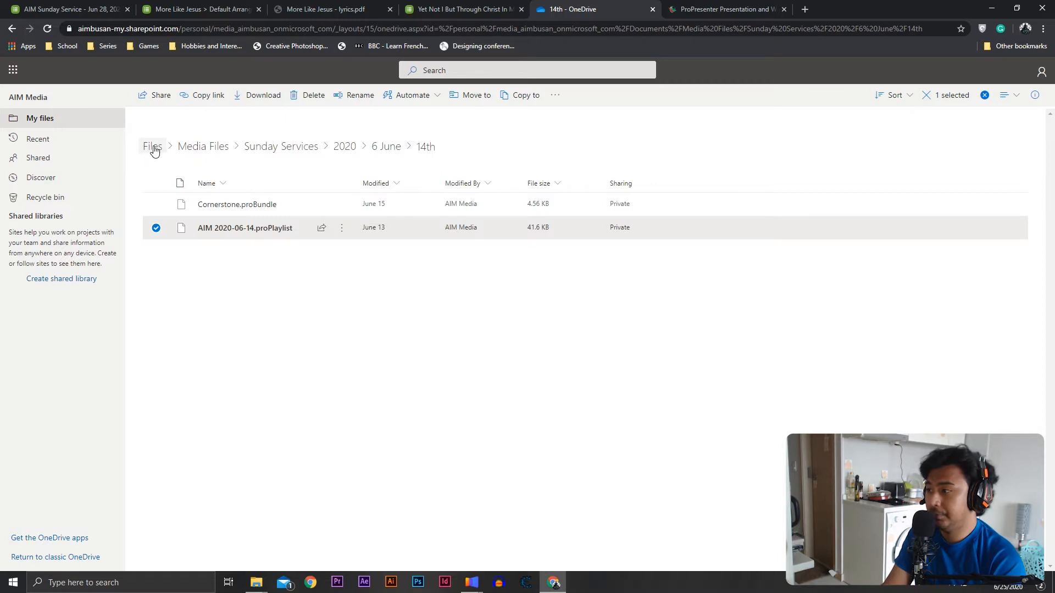
In OneDrive, open the ProPresenter Basic Files folder inside Media Files
left_click(154, 148)
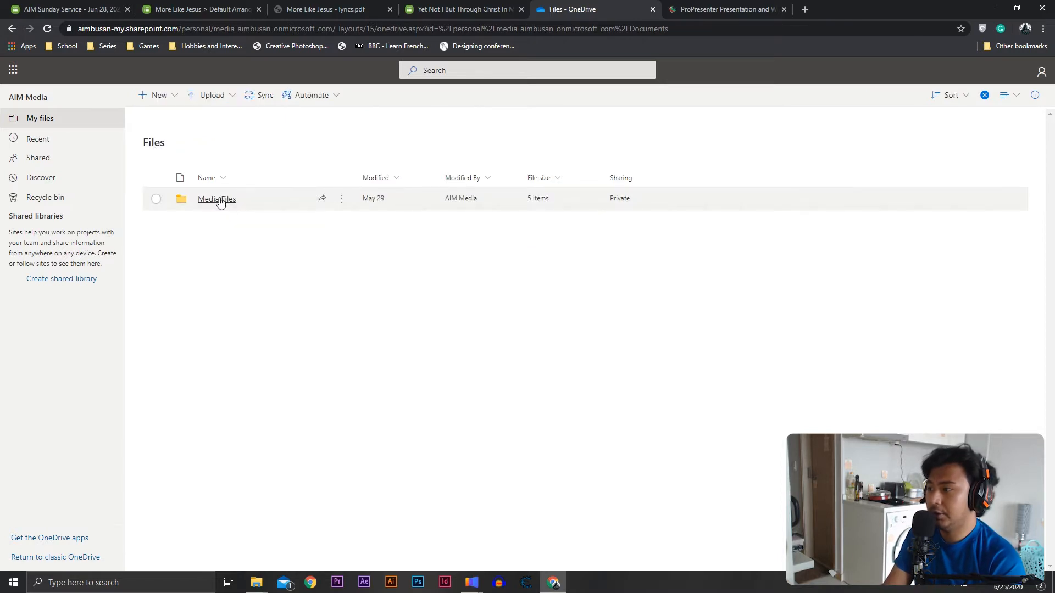
left_click(218, 200)
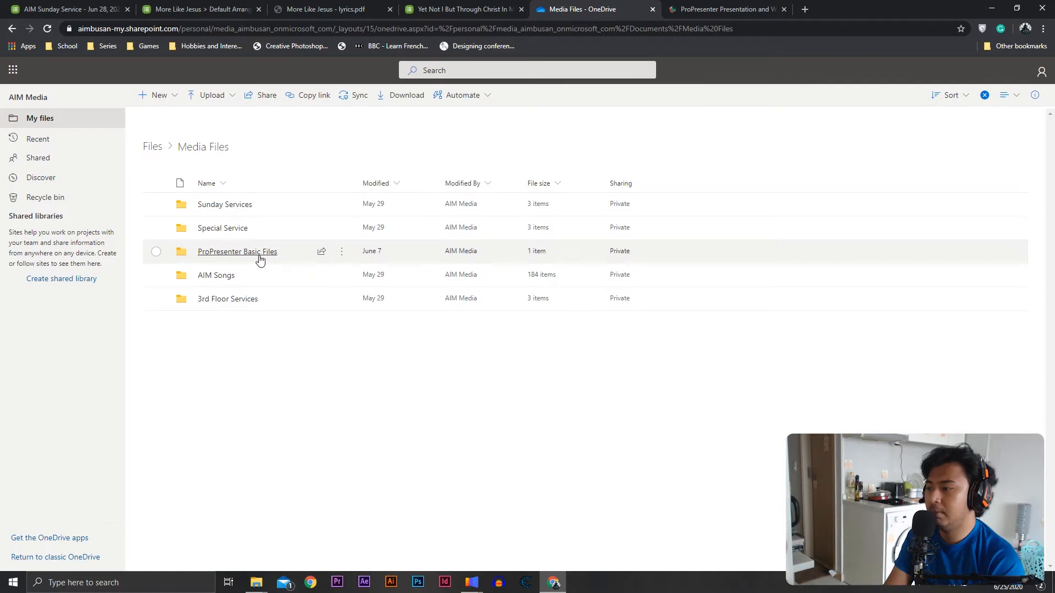
left_click(238, 257)
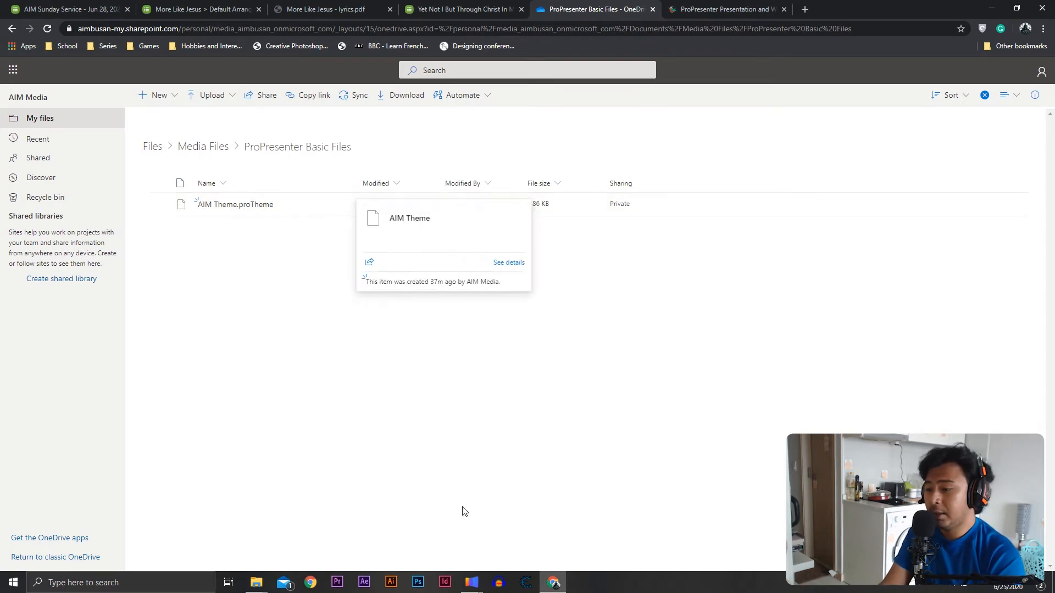
Switch back to ProPresenter, cancel the clipboard text import and open the list of themes
mouse_move(471, 581)
left_click(455, 542)
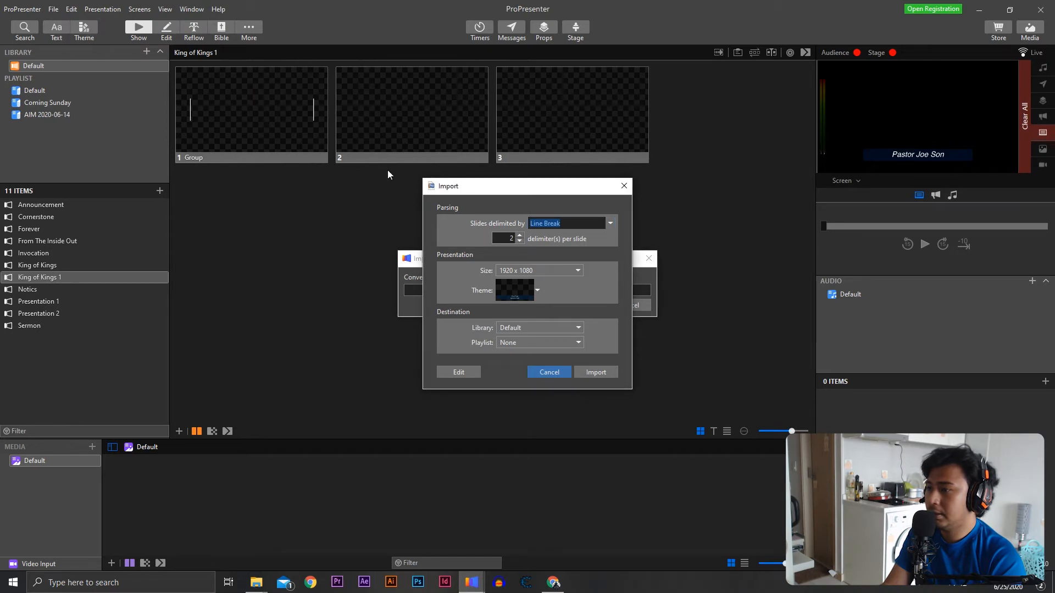
left_click(555, 374)
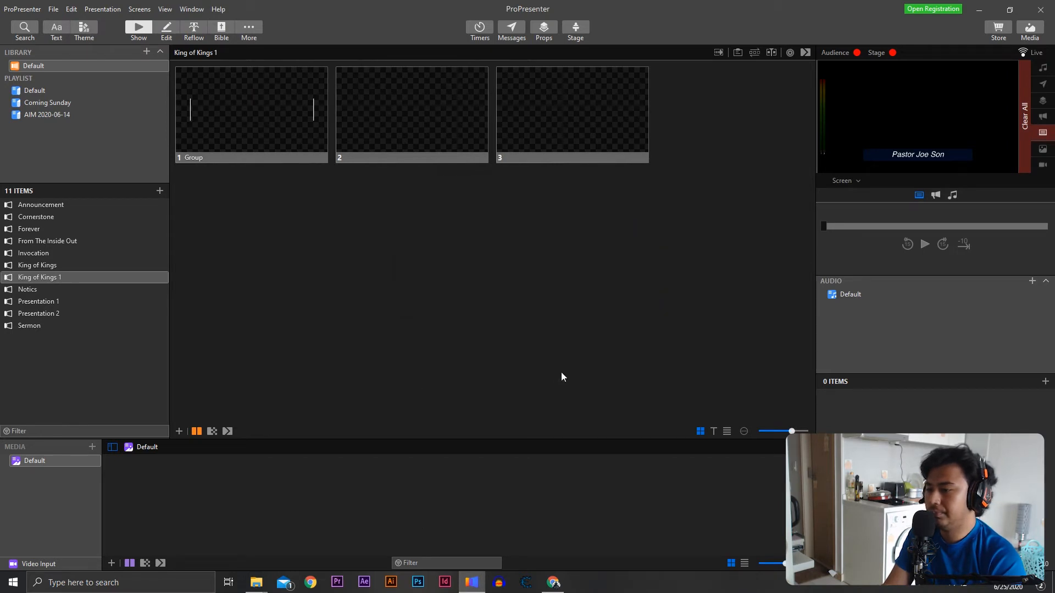
left_click(82, 29)
mouse_move(79, 48)
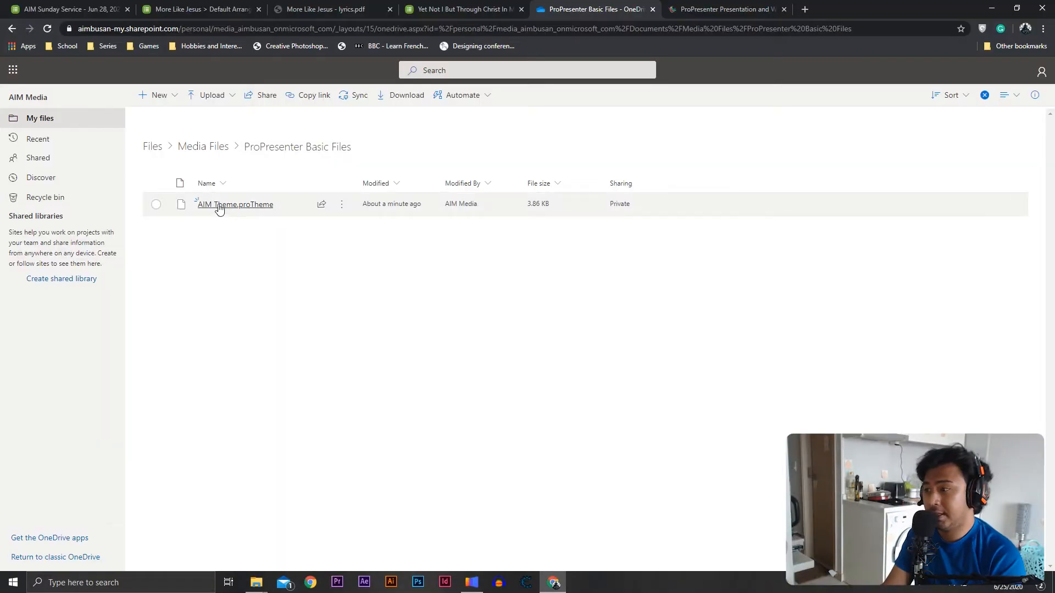
Download AIM Theme.proTheme from the OneDrive folder, open the downloaded file and switch to ProPresenter
mouse_move(223, 216)
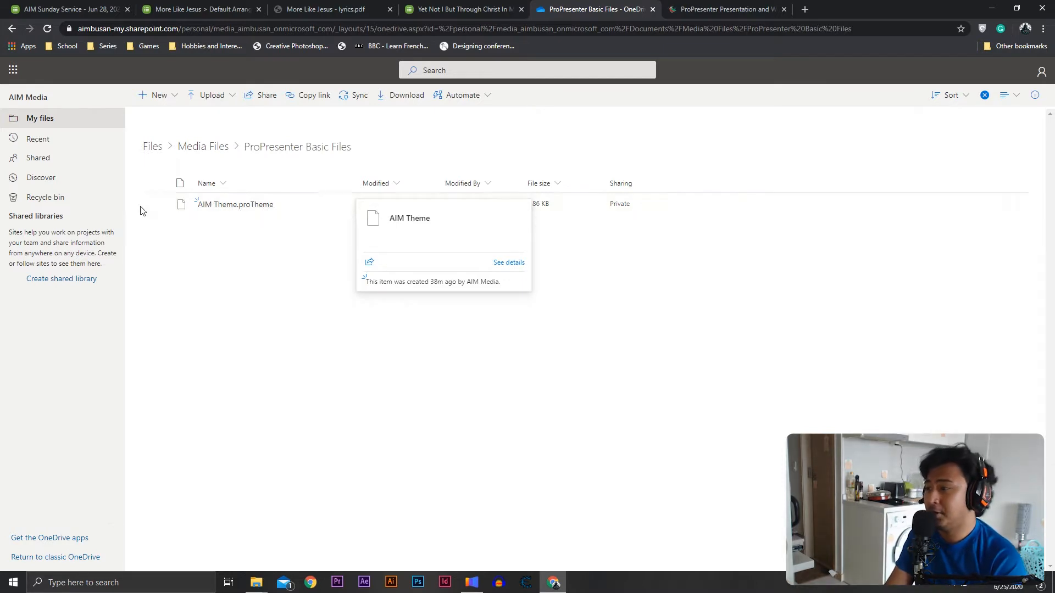
left_click(156, 205)
left_click(255, 102)
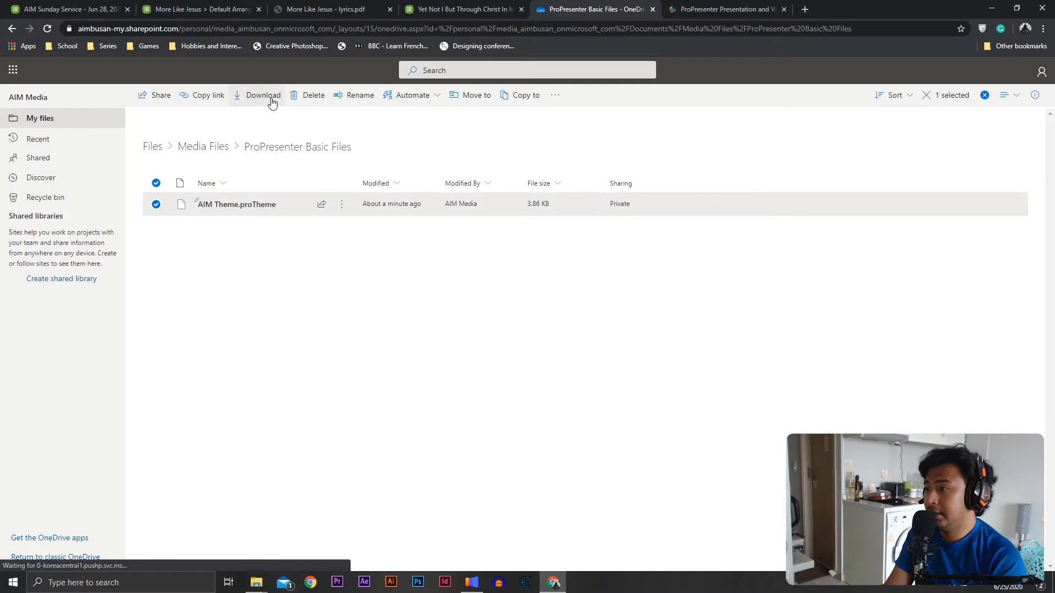
left_click(55, 558)
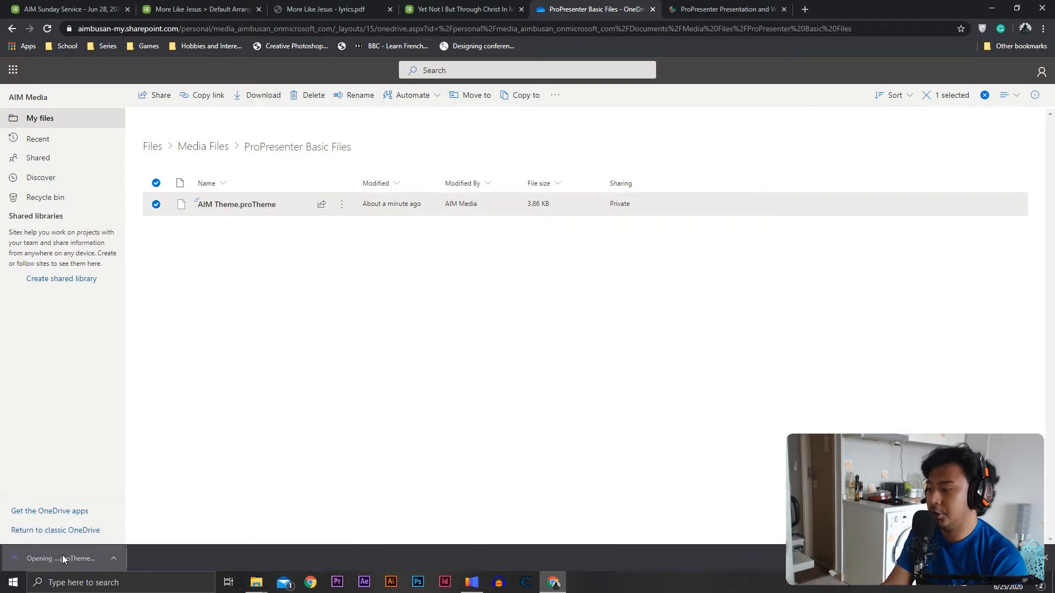
left_click(472, 584)
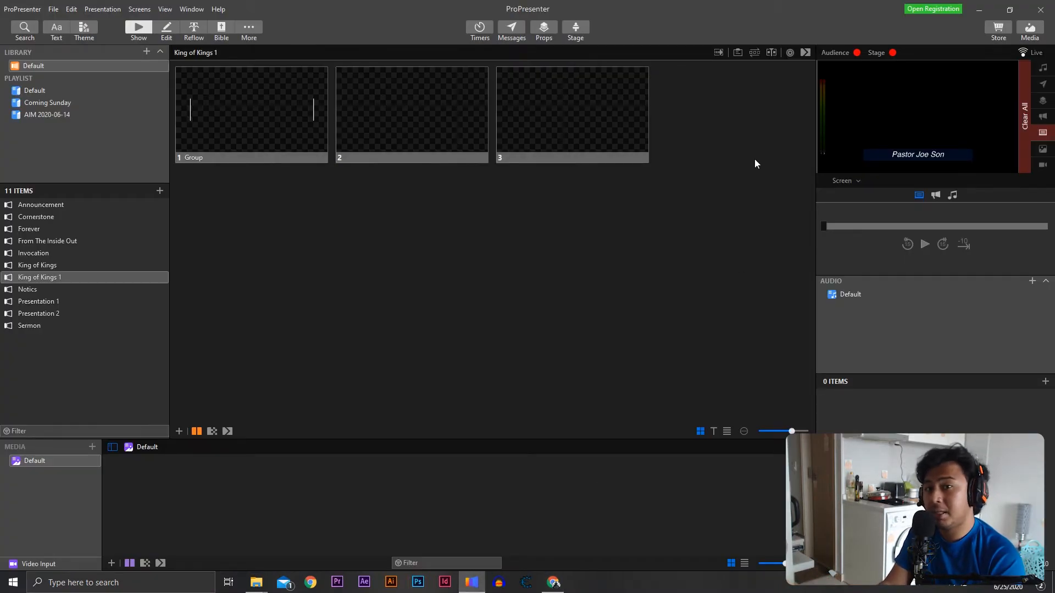
View the slide layouts in the AIM Themes group of the theme list, then close the list
left_click(84, 28)
mouse_move(76, 91)
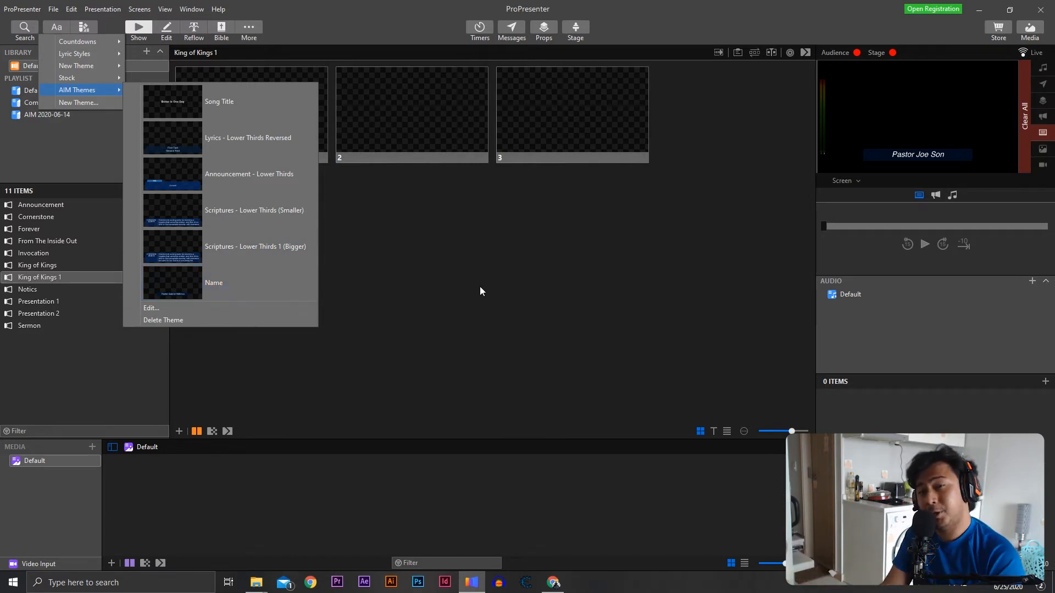
left_click(395, 270)
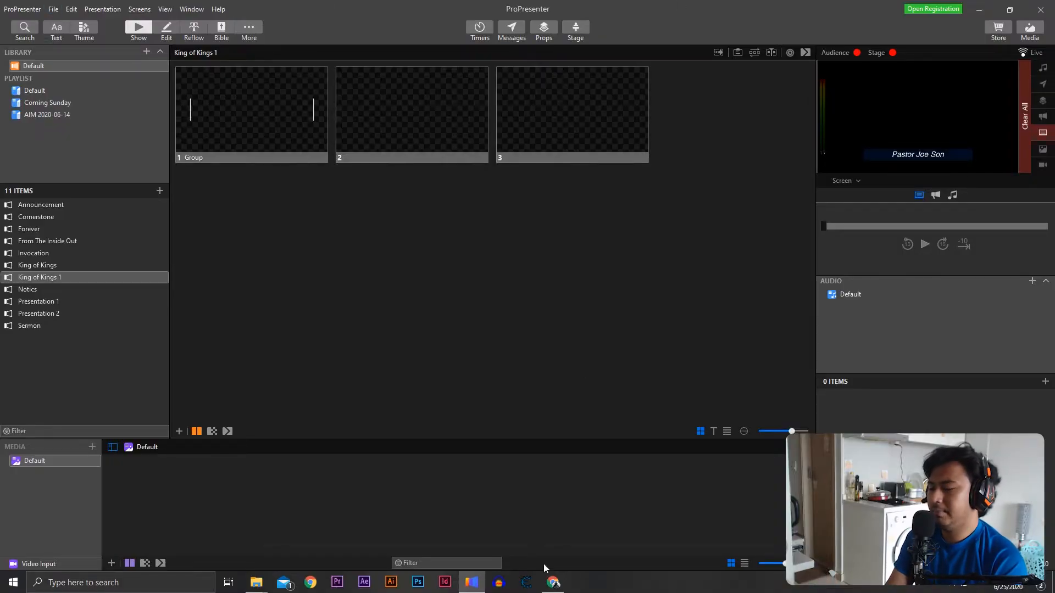
Check the More Like Jesus lyrics PDF in Chrome, then switch back to ProPresenter and start an import of text from the clipboard
left_click(553, 582)
left_click(483, 6)
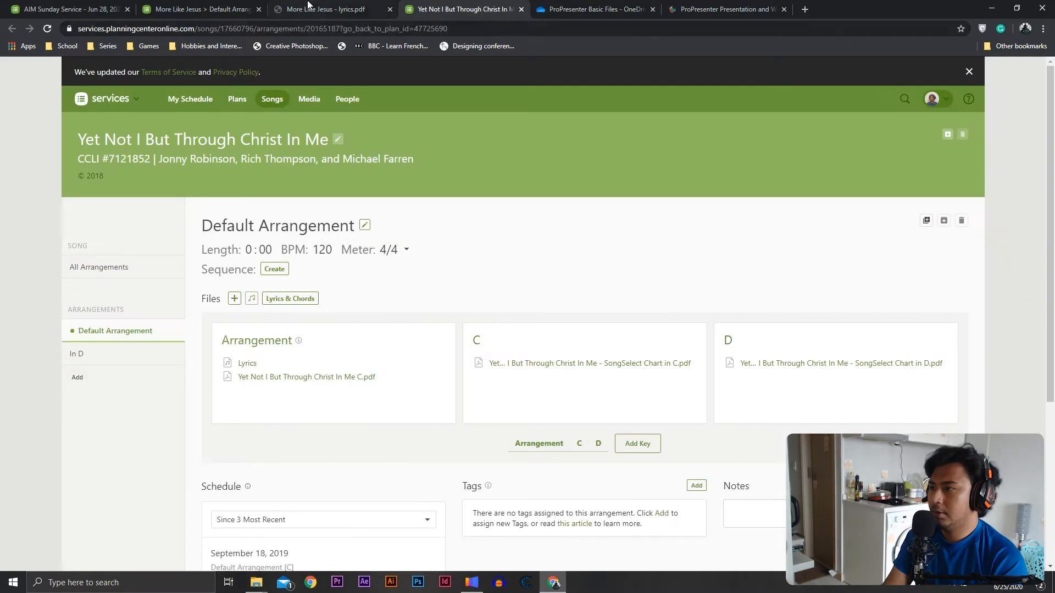
left_click(313, 7)
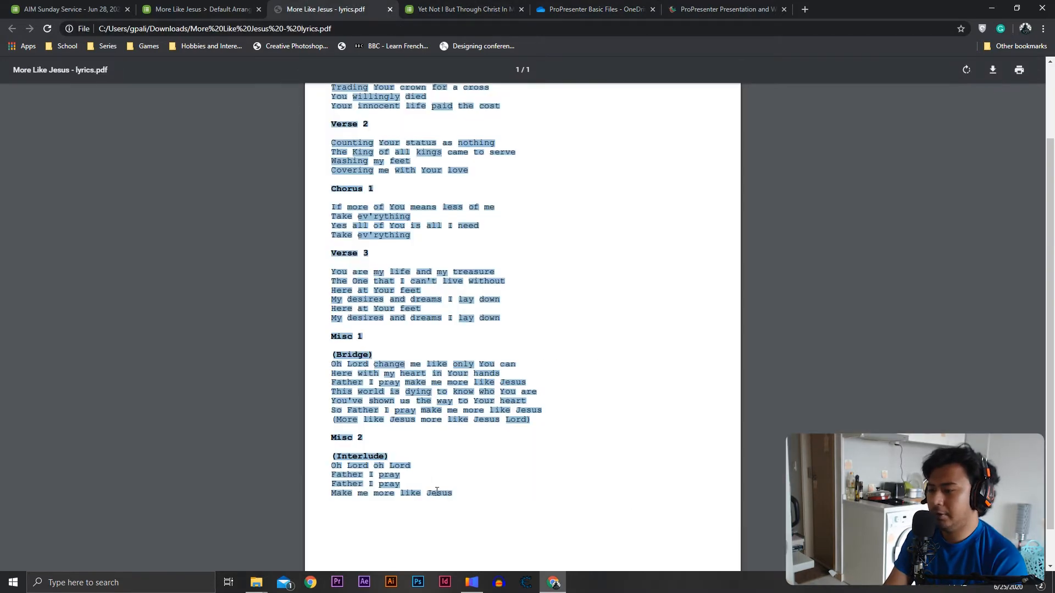
left_click(478, 585)
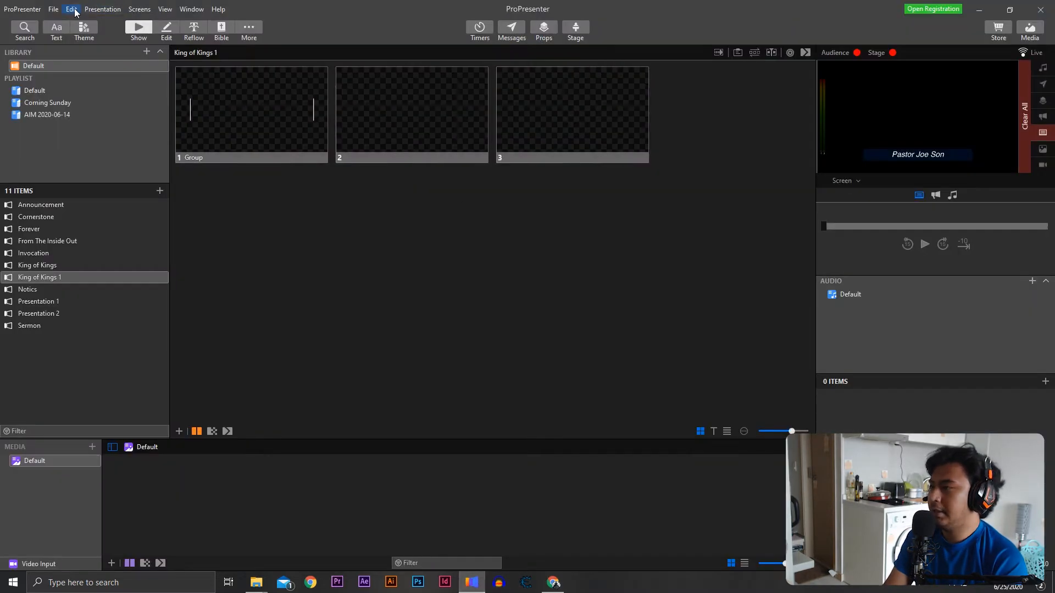
left_click(54, 10)
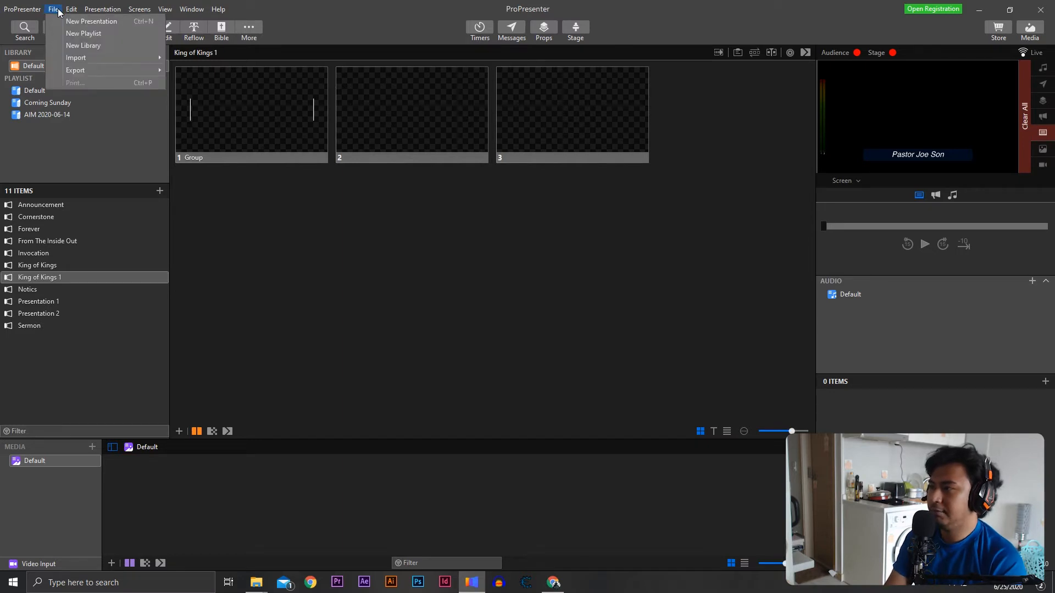
mouse_move(80, 55)
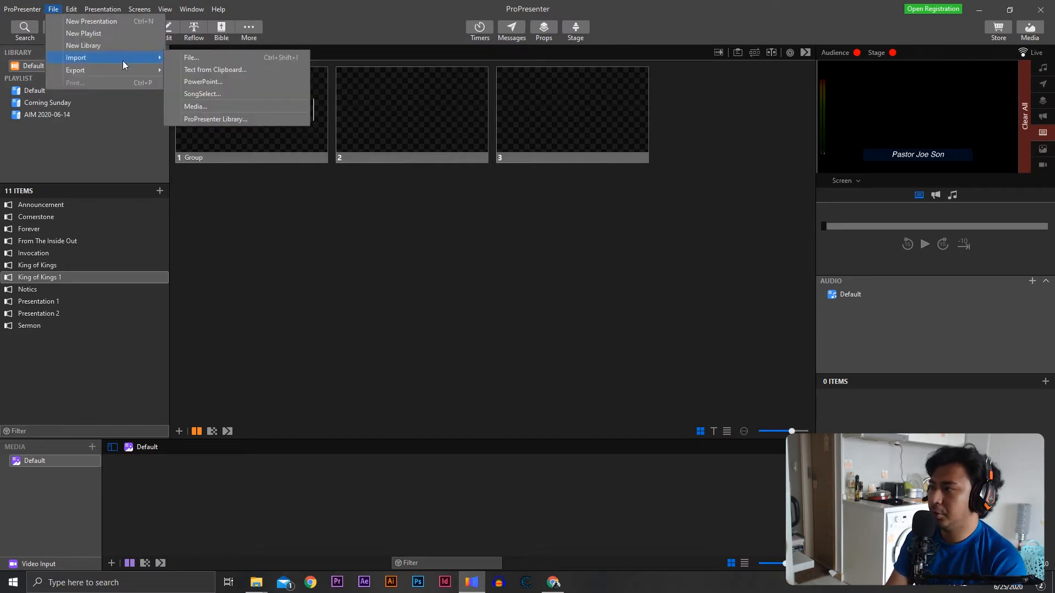
left_click(215, 73)
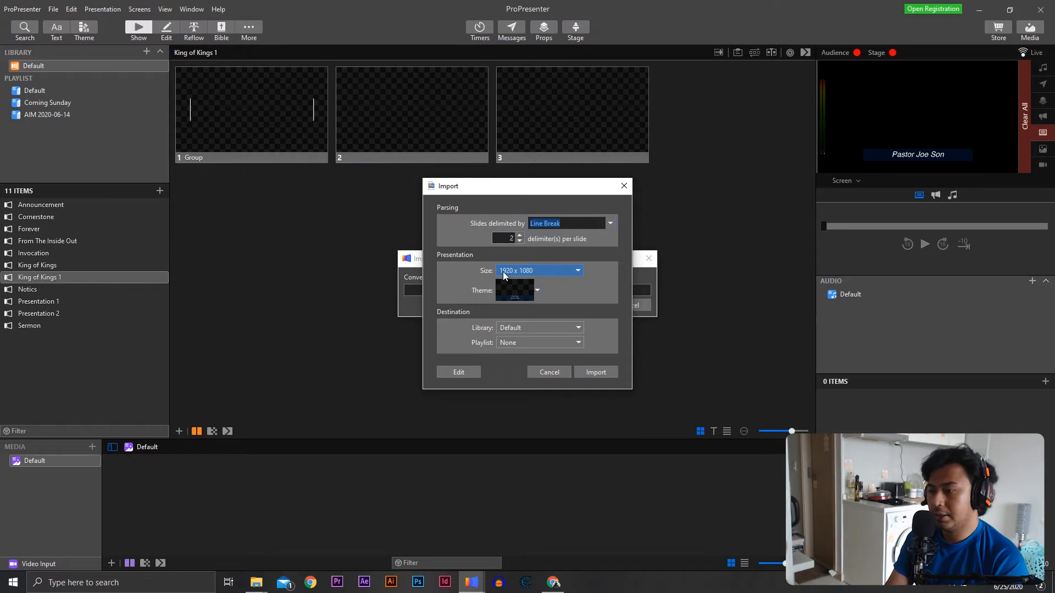
Set the import theme to Lyrics - Lower Thirds Reversed from AIM Themes and keep the destination playlist at None
left_click(537, 289)
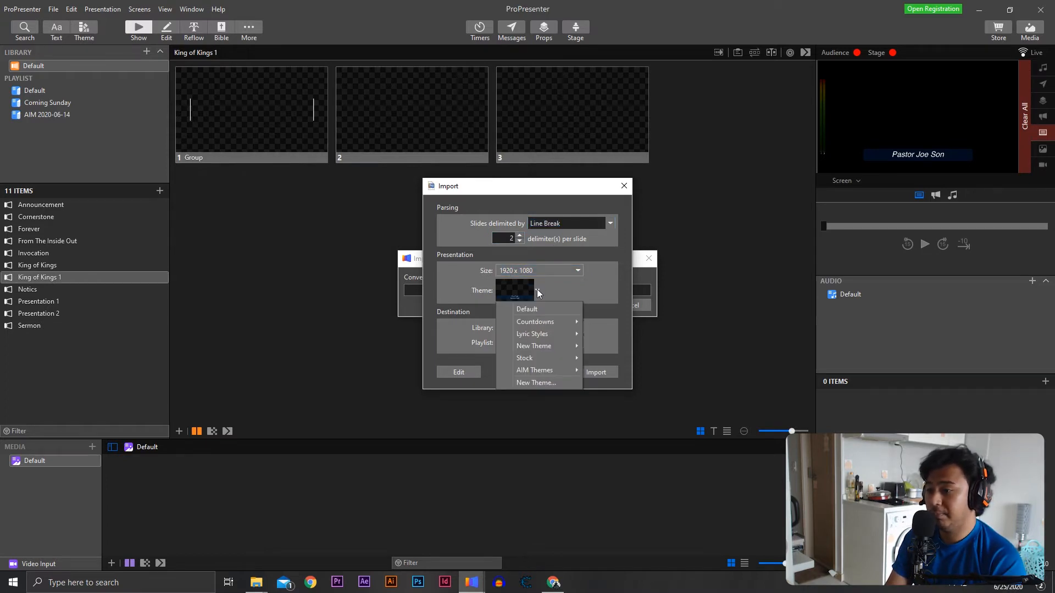
mouse_move(553, 372)
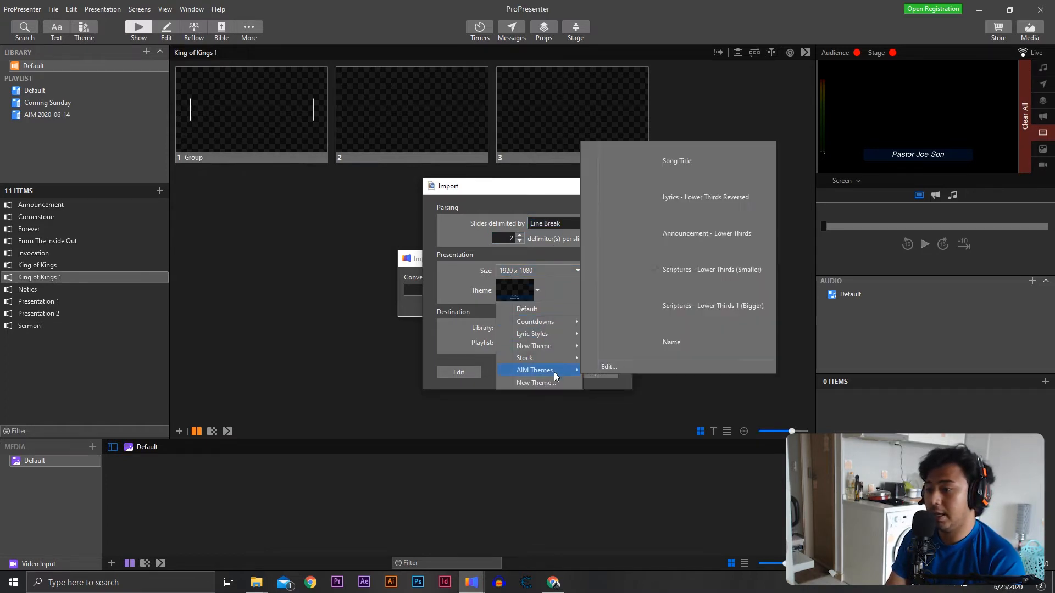
left_click(689, 202)
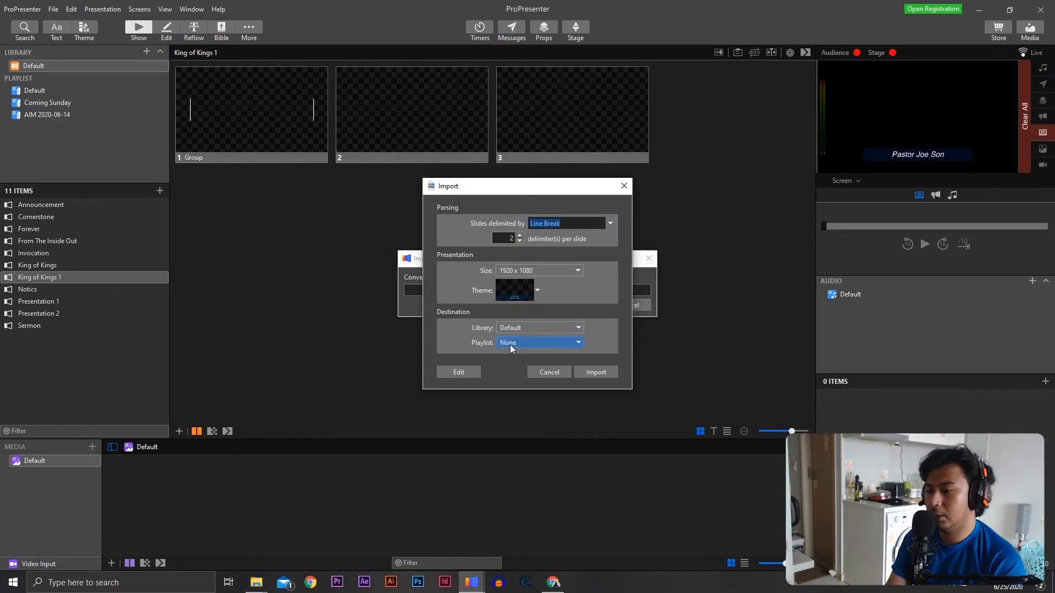
left_click(548, 345)
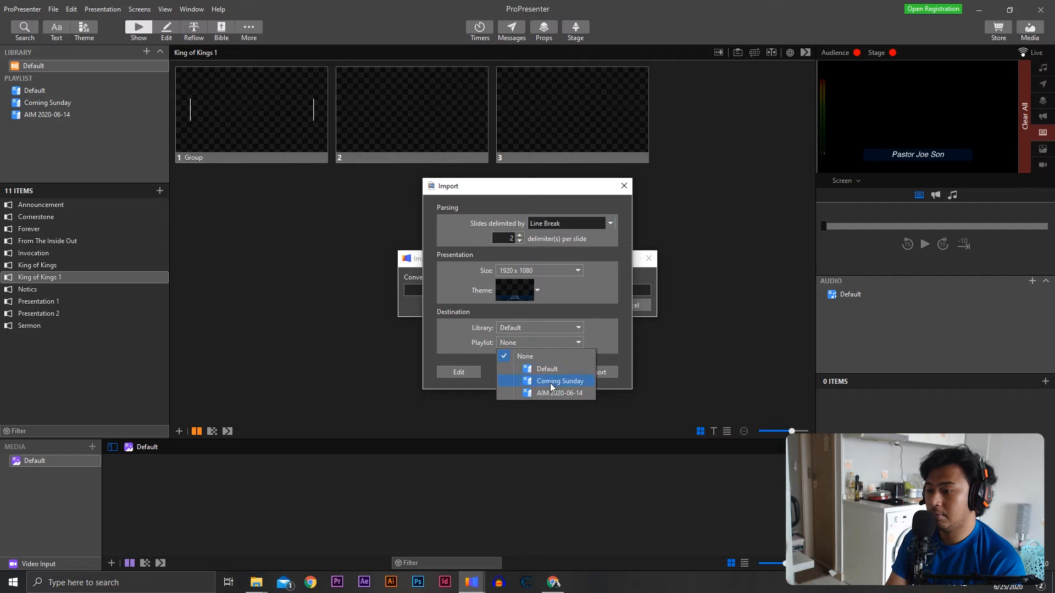
left_click(554, 356)
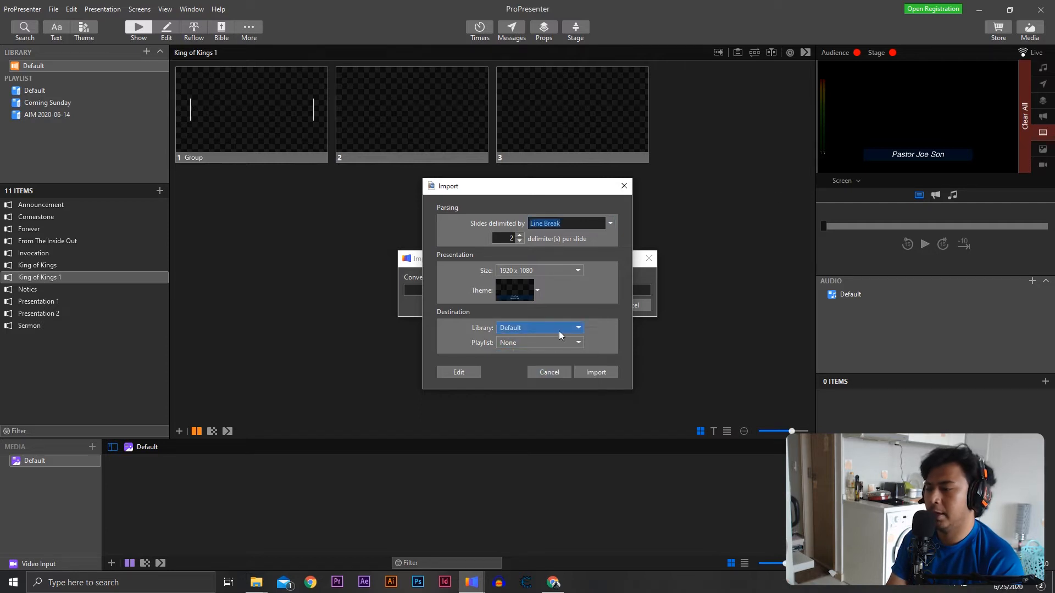
Open the import for editing and compare its slides and group labels with the More Like Jesus lyrics PDF in Chrome
left_click(458, 373)
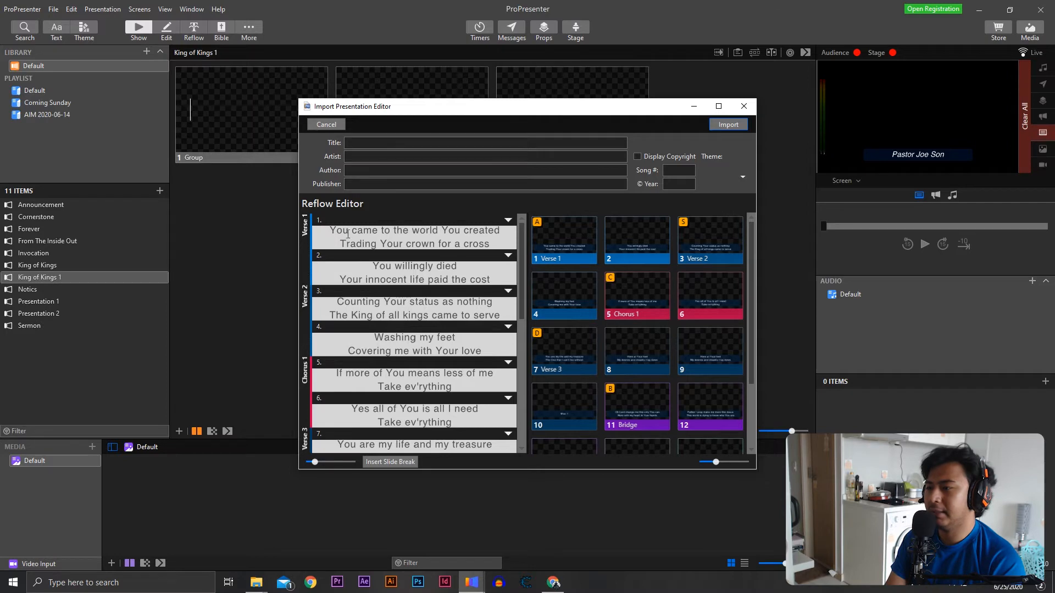
scroll(483, 286, "down", 2)
scroll(464, 334, "up", 2)
left_click(554, 583)
scroll(360, 147, "up", 2)
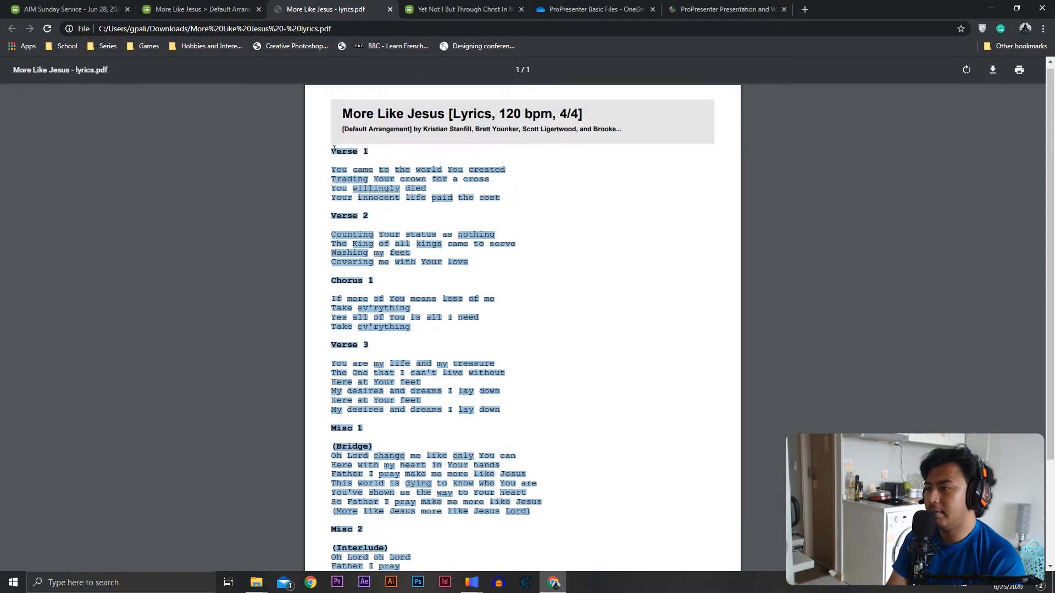
left_click(471, 582)
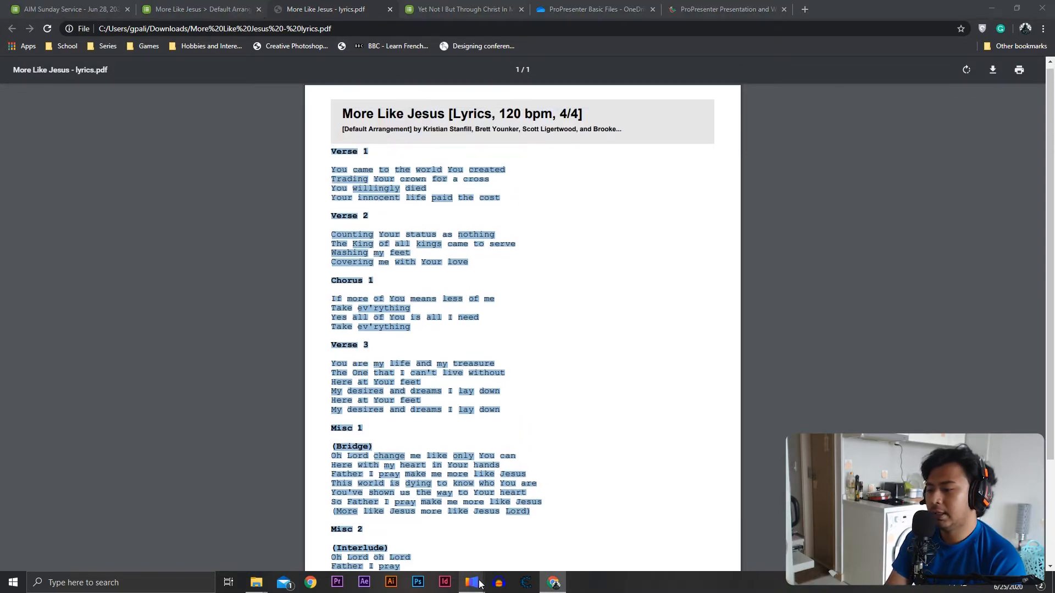
mouse_move(377, 539)
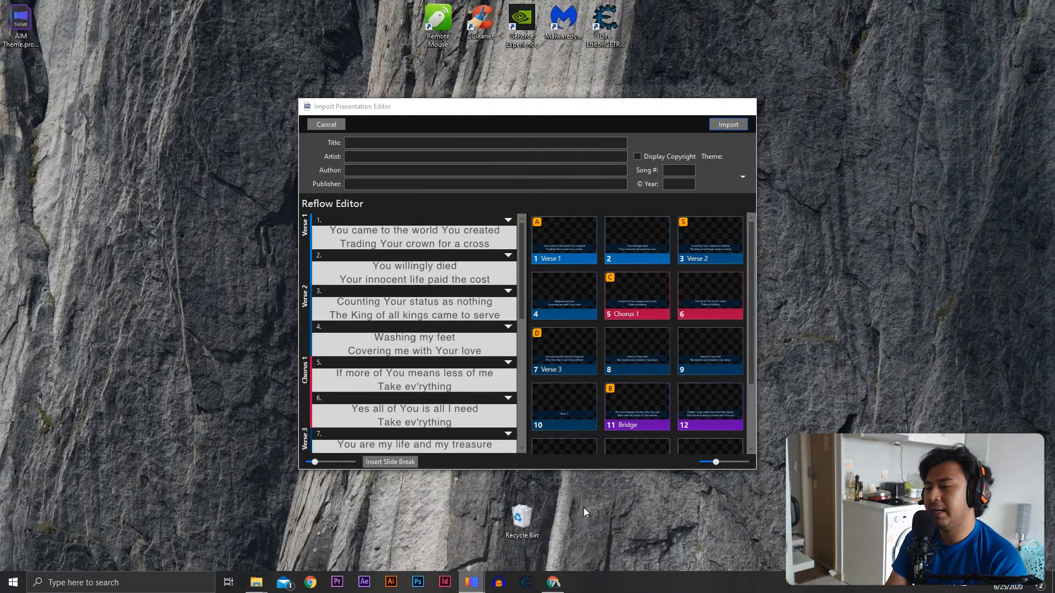
left_click(584, 507)
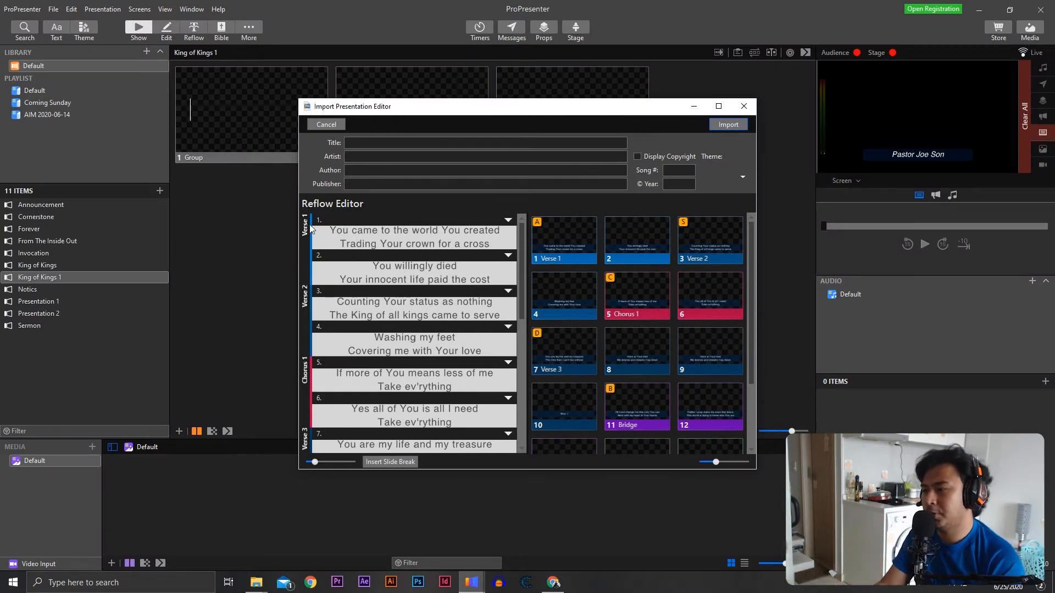
scroll(311, 388, "down", 1)
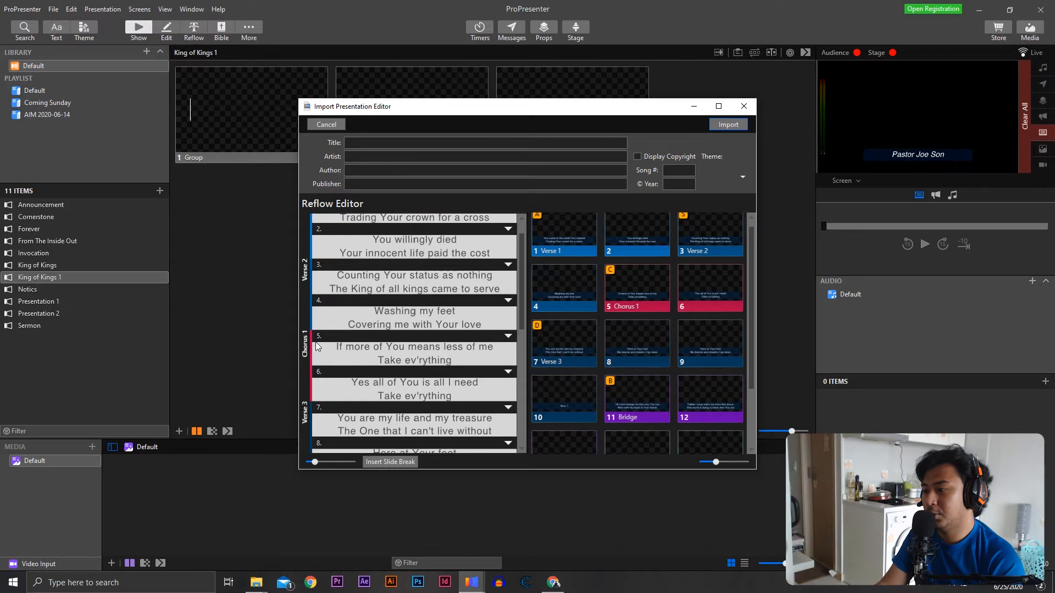
scroll(317, 346, "down", 7)
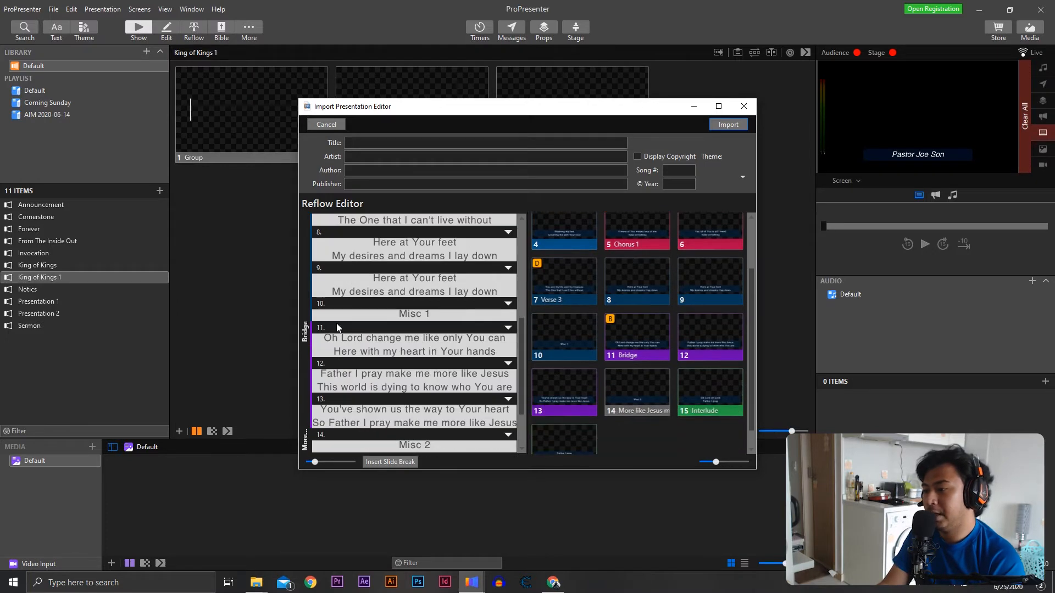
Delete the "Misc 1" text before the Bridge and merge its slide into the preceding Verse 3 slide
left_click(434, 315)
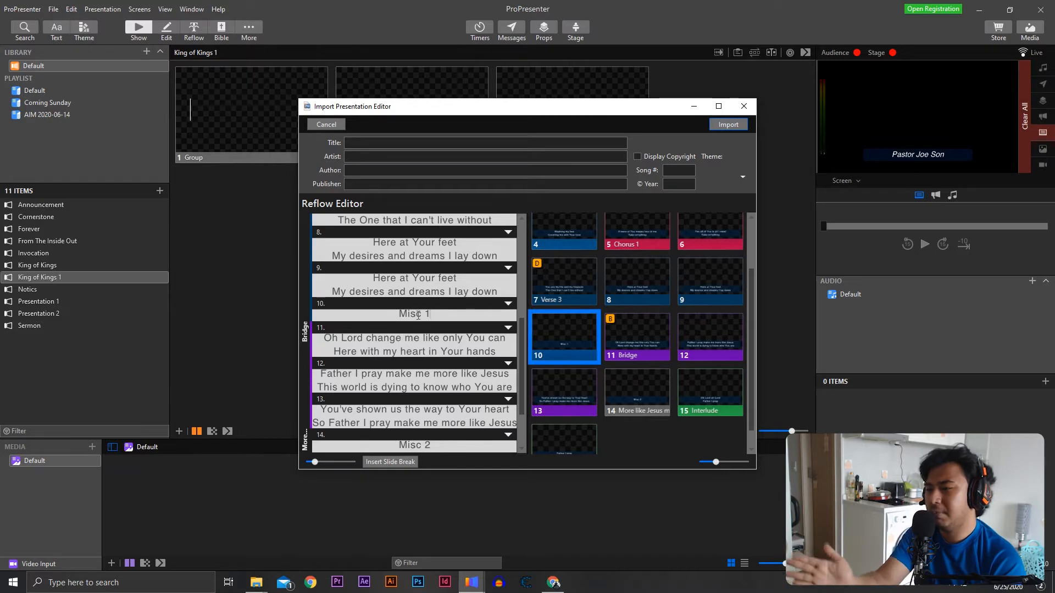
left_click_drag(433, 315, 383, 316)
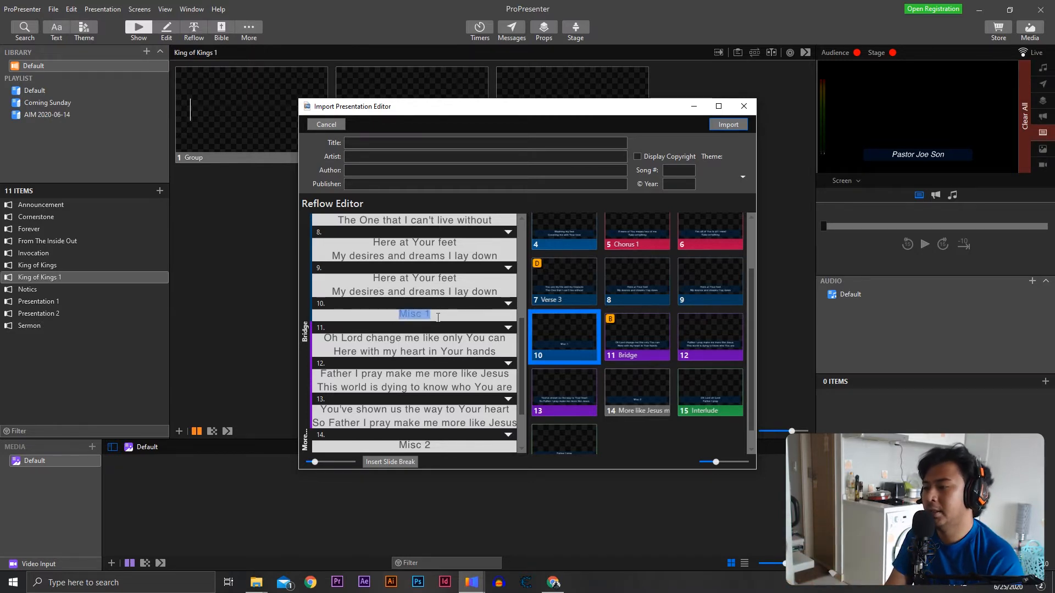
left_click(440, 314)
key("BackSpace")
key("BackSpace")
key("BackSpace")
key("BackSpace")
key("BackSpace")
key("BackSpace")
key("BackSpace")
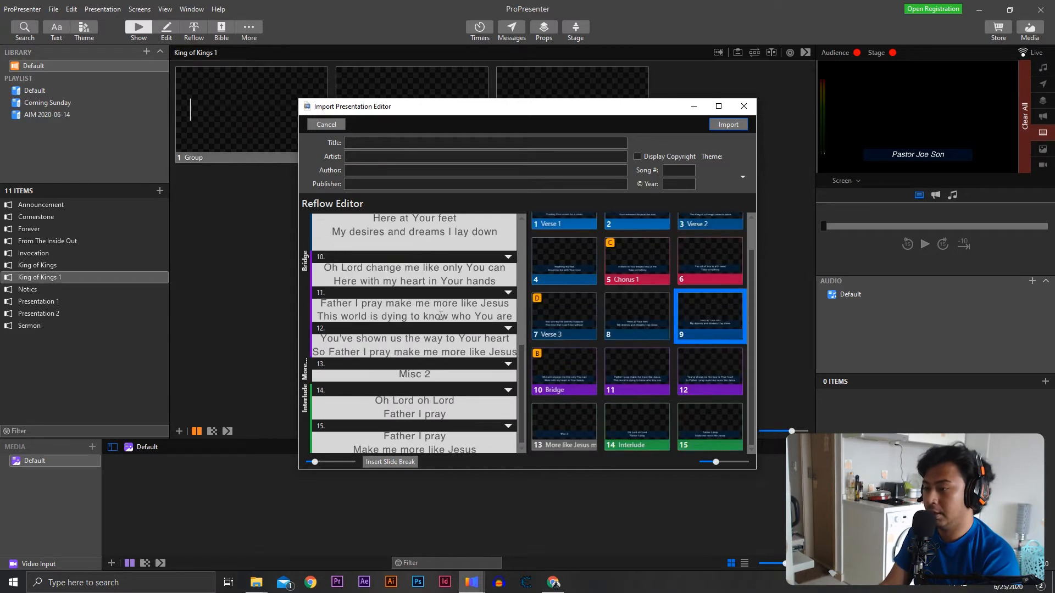
Delete the "Misc 2" slide before the Interlude and remove the leftover blank lines from slides 12 and 9
double_click(440, 375)
left_click(440, 376)
key("BackSpace")
key("BackSpace")
key("BackSpace")
key("BackSpace")
key("BackSpace")
key("BackSpace")
key("BackSpace")
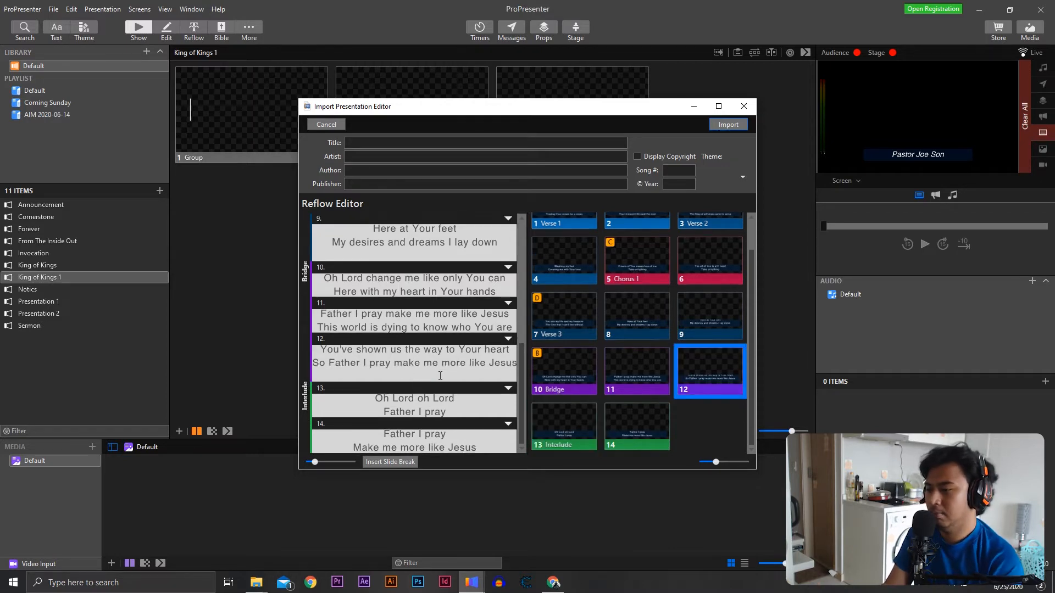
key("BackSpace")
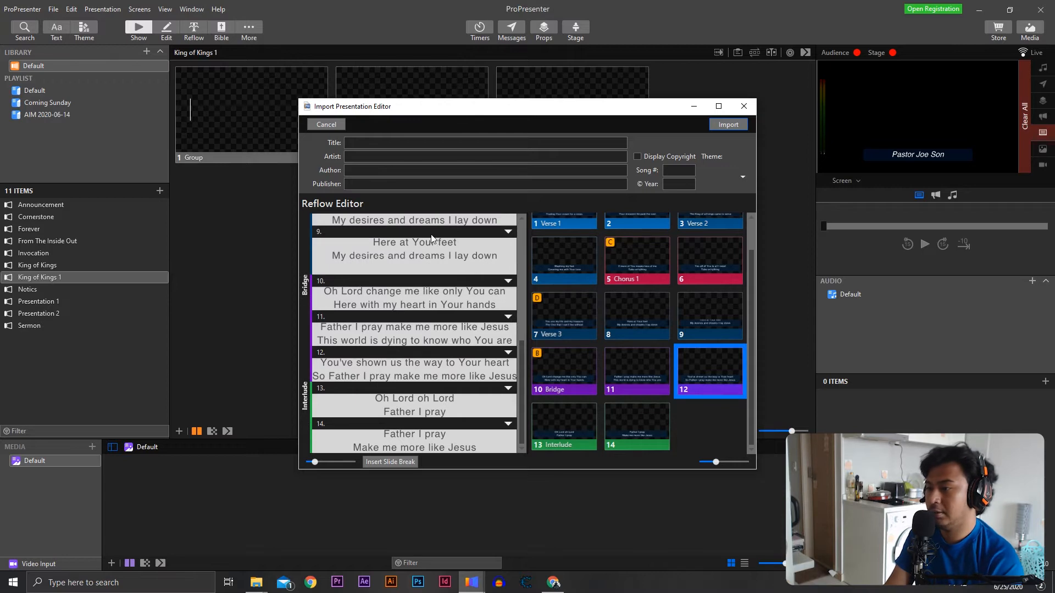
left_click(411, 269)
key("BackSpace")
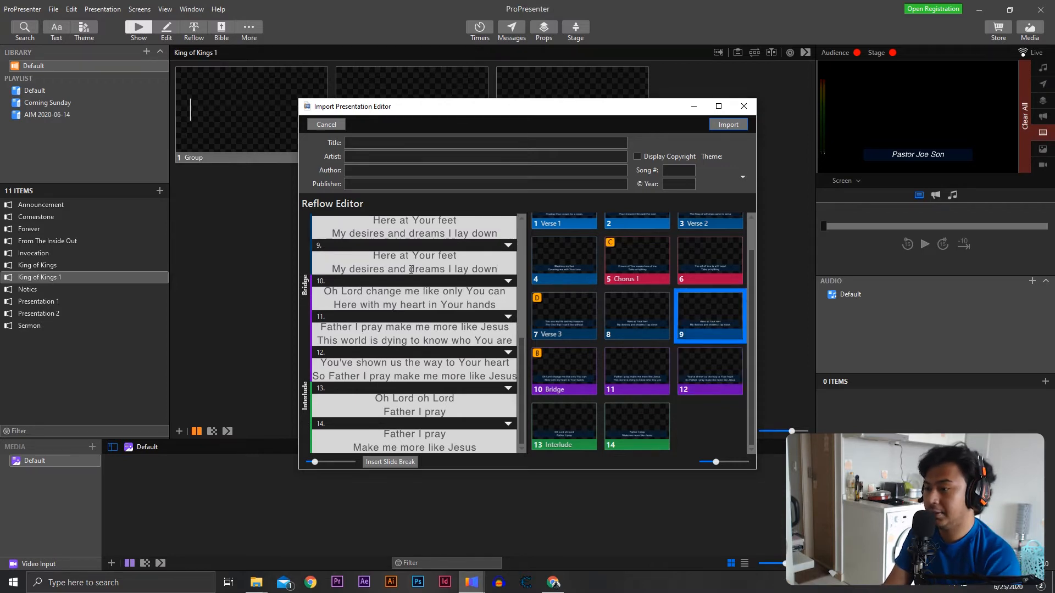
Review the cleaned lyrics, title the presentation "More Like Jesus" and import it
scroll(433, 361, "up", 3)
scroll(398, 375, "up", 3)
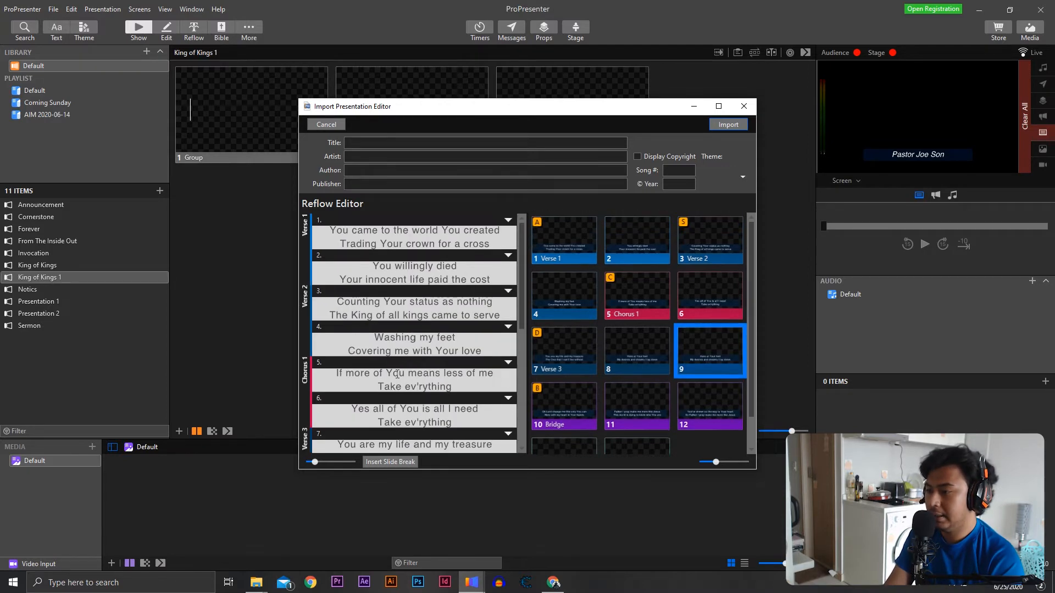
scroll(414, 264, "down", 6)
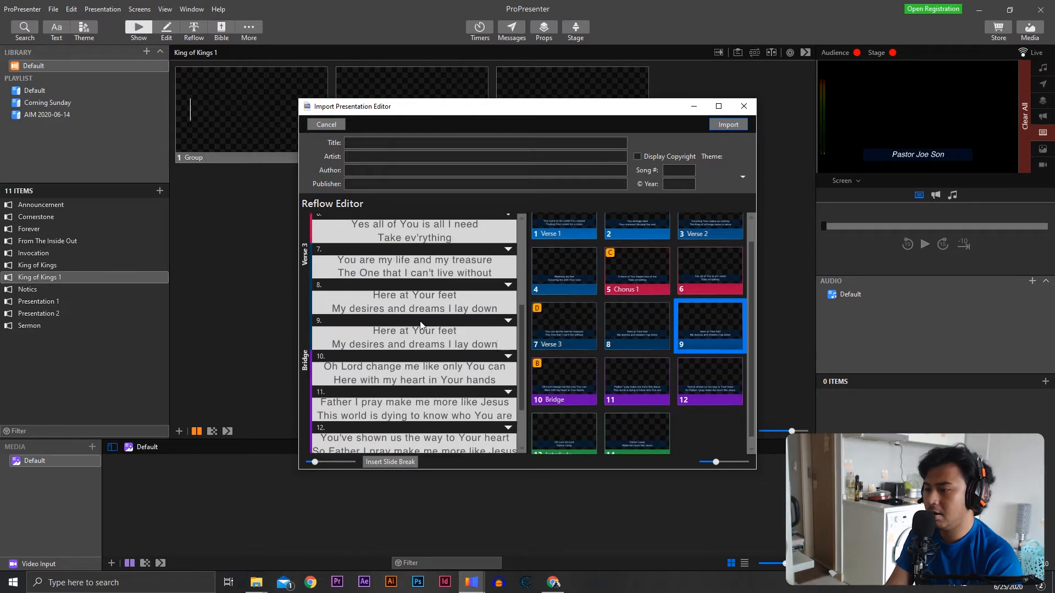
scroll(468, 324, "up", 3)
scroll(468, 324, "up", 3)
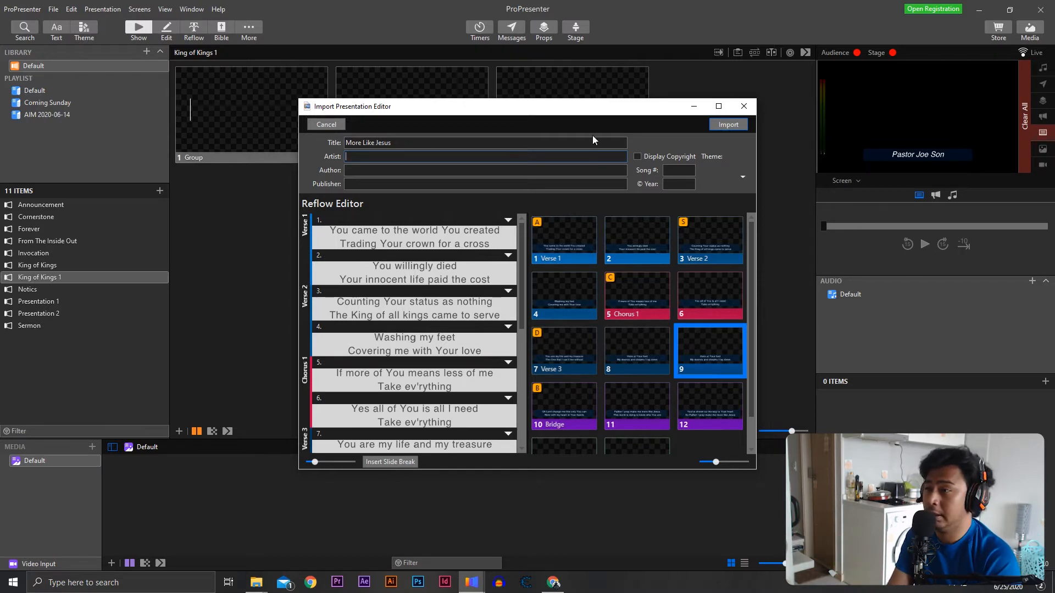
left_click(725, 125)
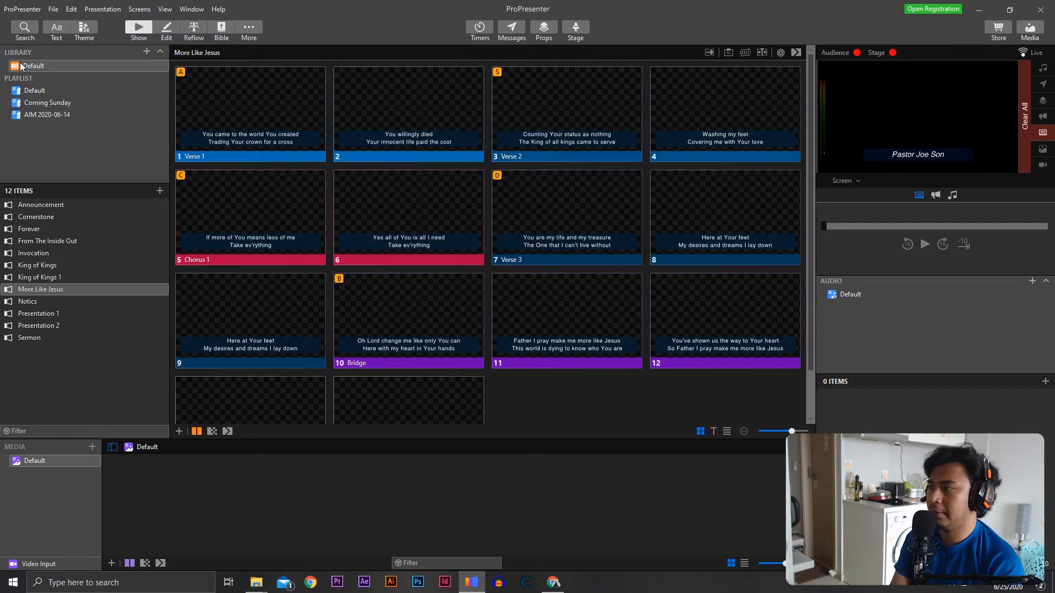
Select the More Like Jesus presentation in the library and look through its slides
left_click(26, 292)
scroll(354, 235, "down", 1)
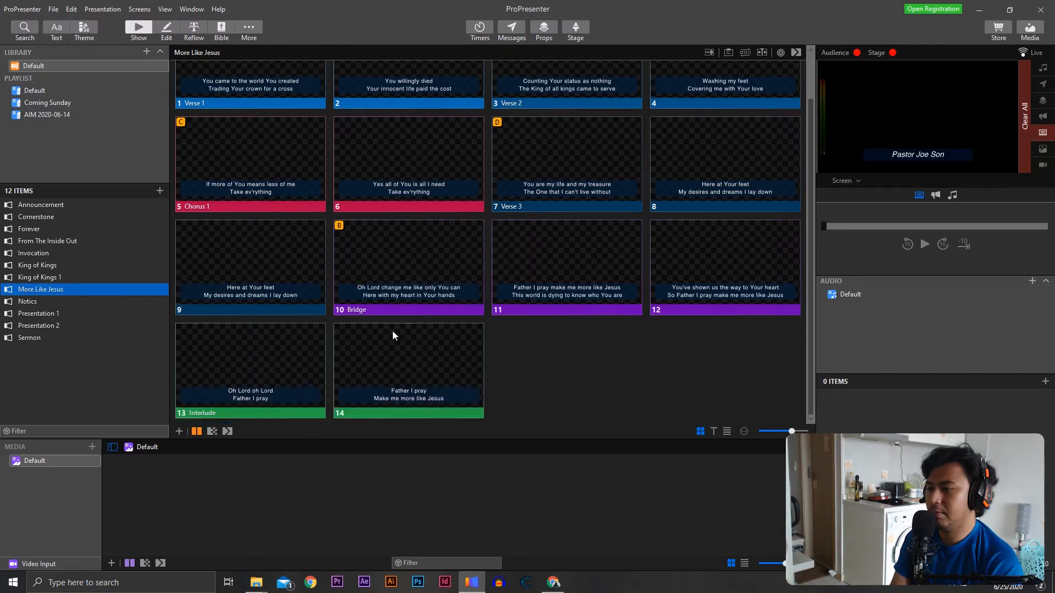
scroll(407, 334, "up", 1)
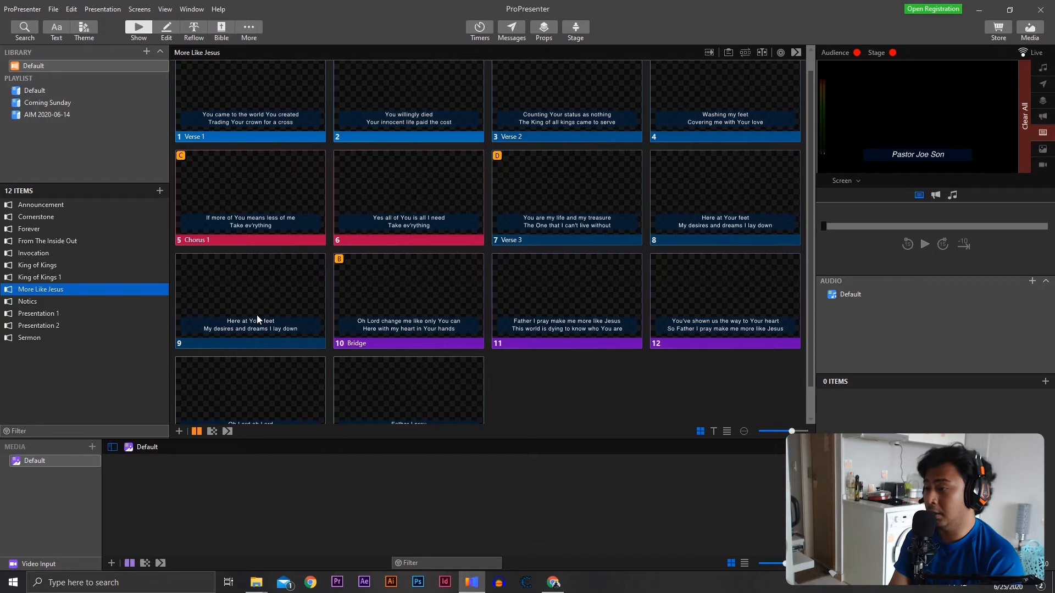
scroll(256, 315, "down", 1)
scroll(450, 354, "up", 1)
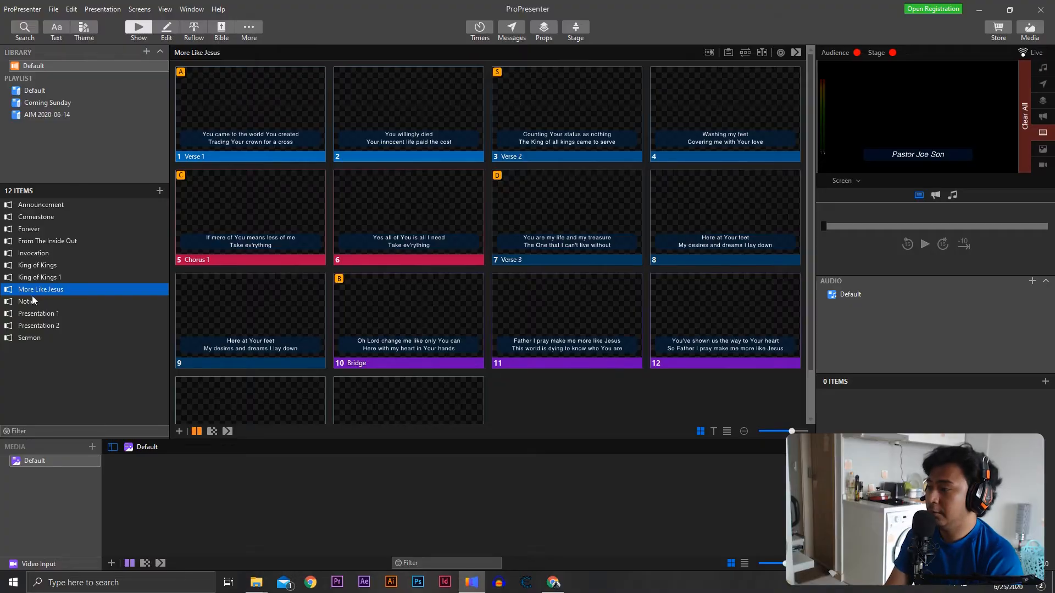
Open the More Like Jesus presentation in the slide editor and look over its first slide
left_click(166, 28)
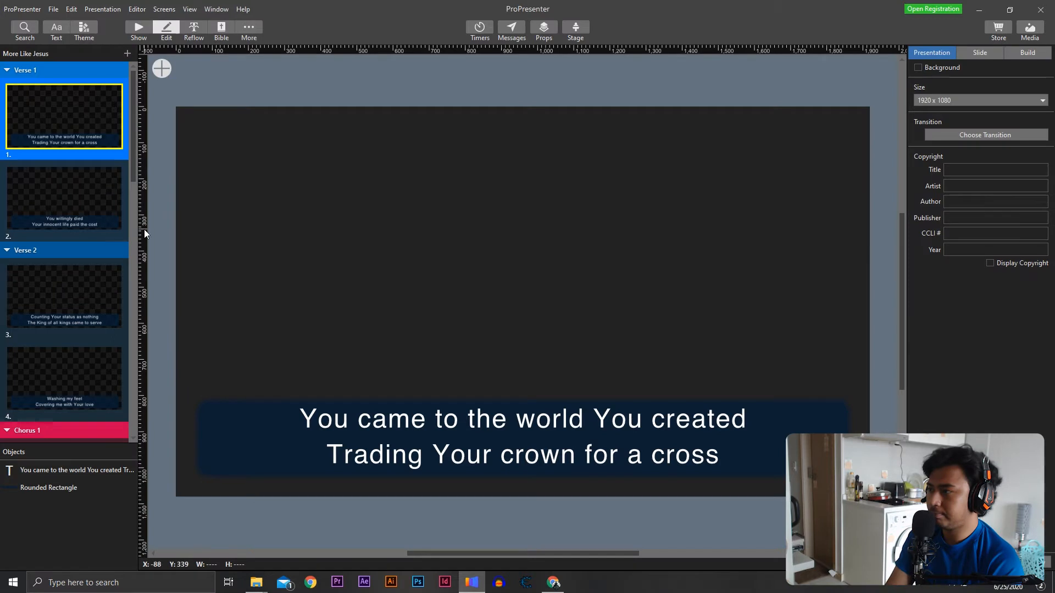
scroll(80, 296, "down", 5)
scroll(82, 319, "up", 3)
scroll(159, 192, "up", 4)
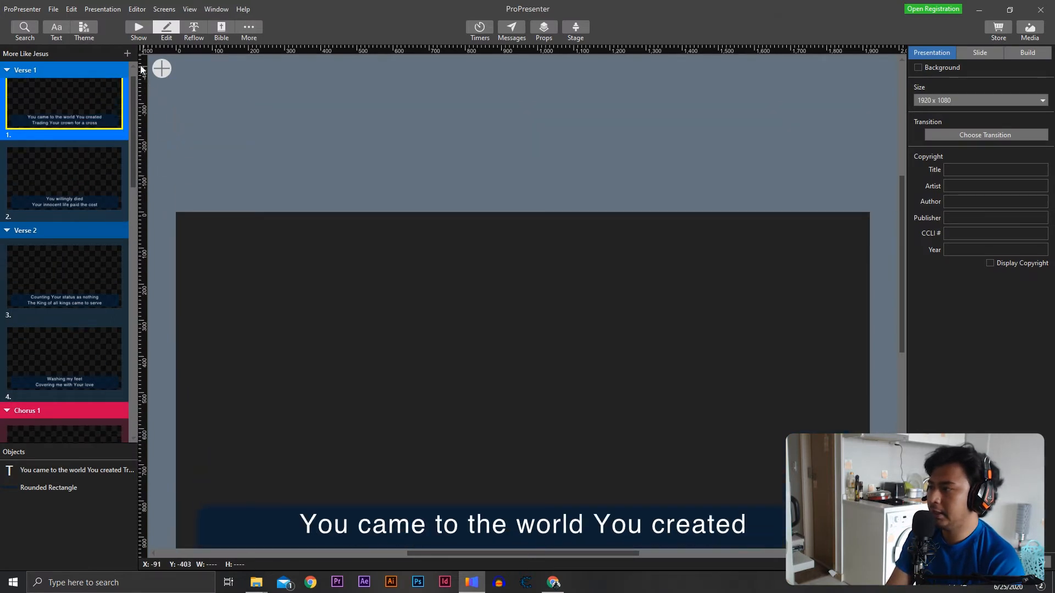
Add a new blank slide to the presentation and move it to the very beginning of Verse 1
left_click(131, 57)
left_click(145, 63)
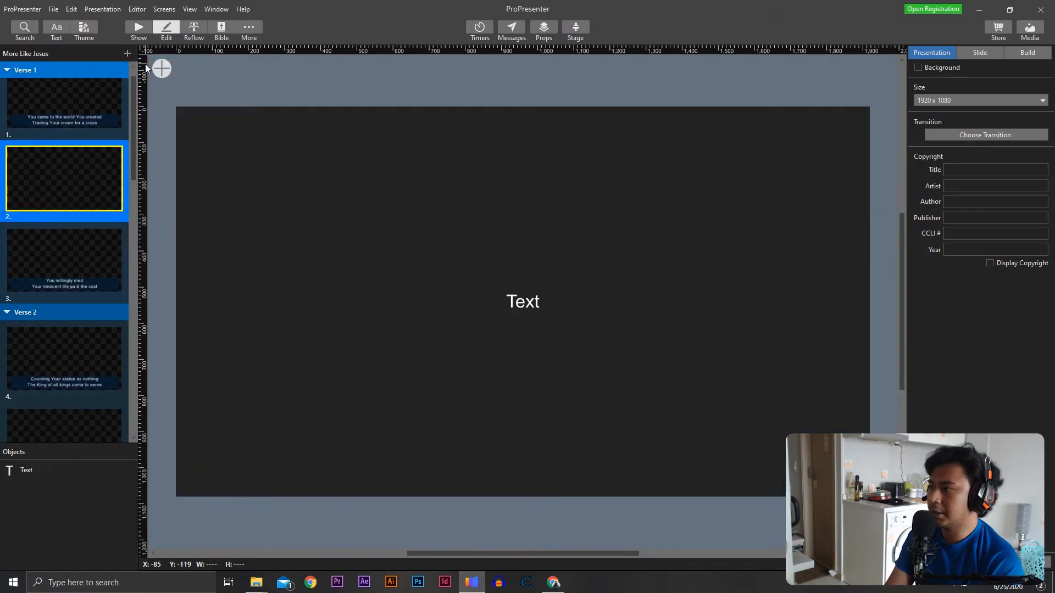
left_click_drag(35, 190, 41, 84)
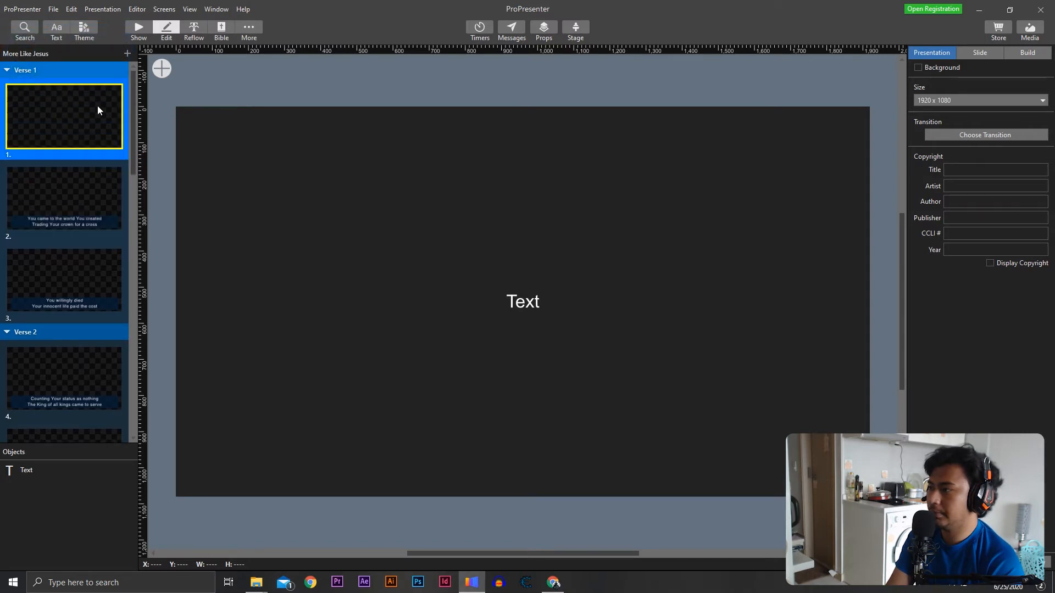
Apply the Song Title theme from AIM Themes to the new first slide
right_click(90, 105)
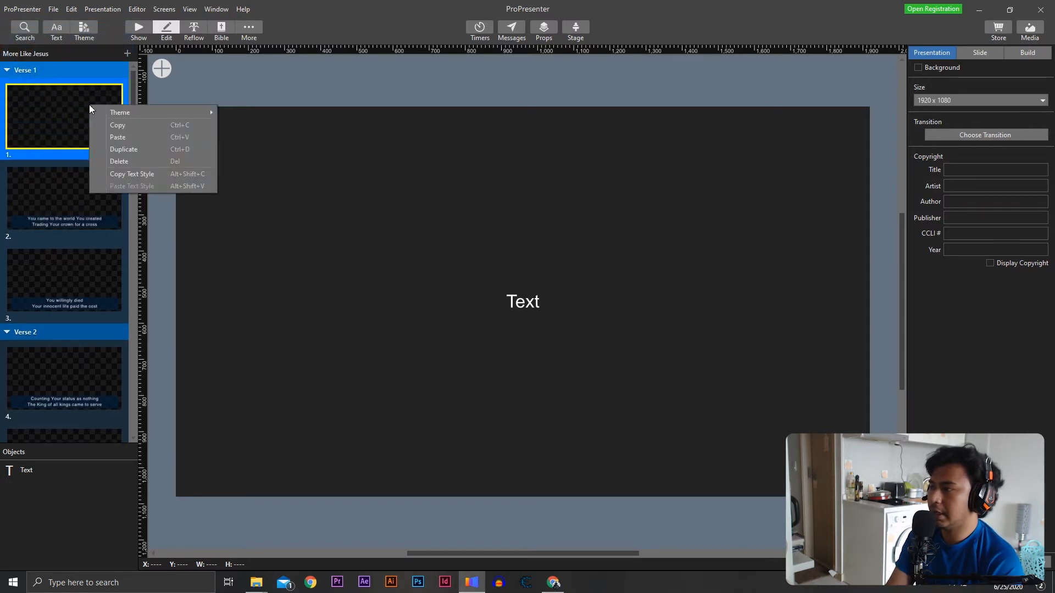
mouse_move(137, 113)
right_click(54, 108)
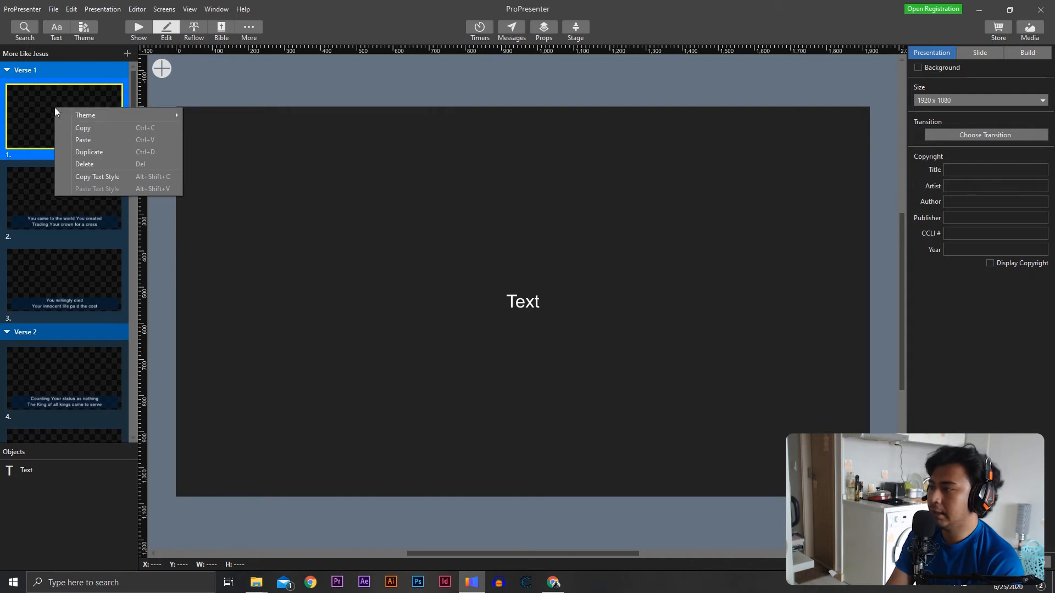
mouse_move(106, 119)
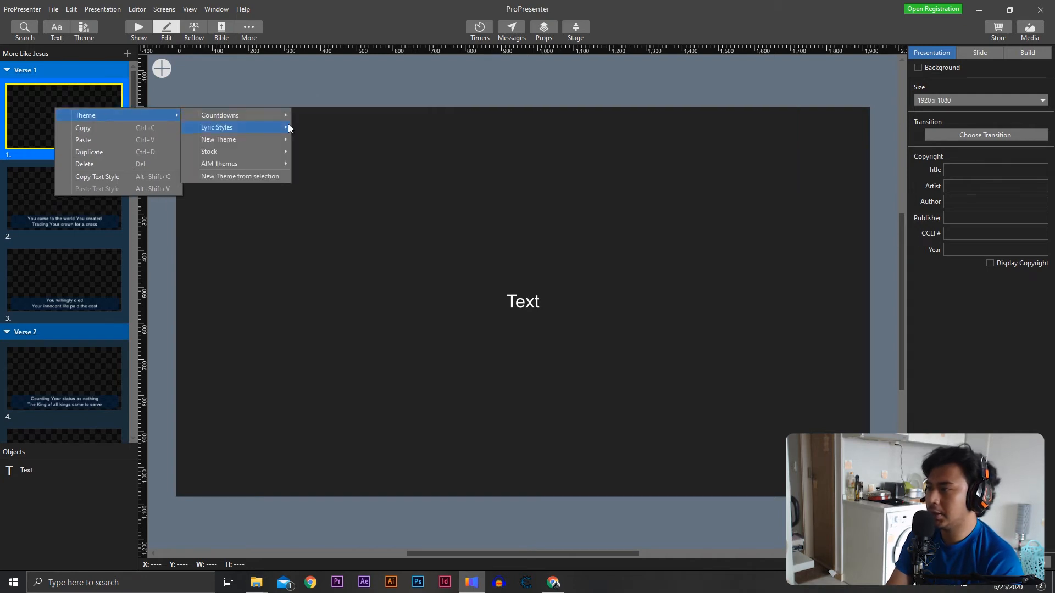
mouse_move(262, 164)
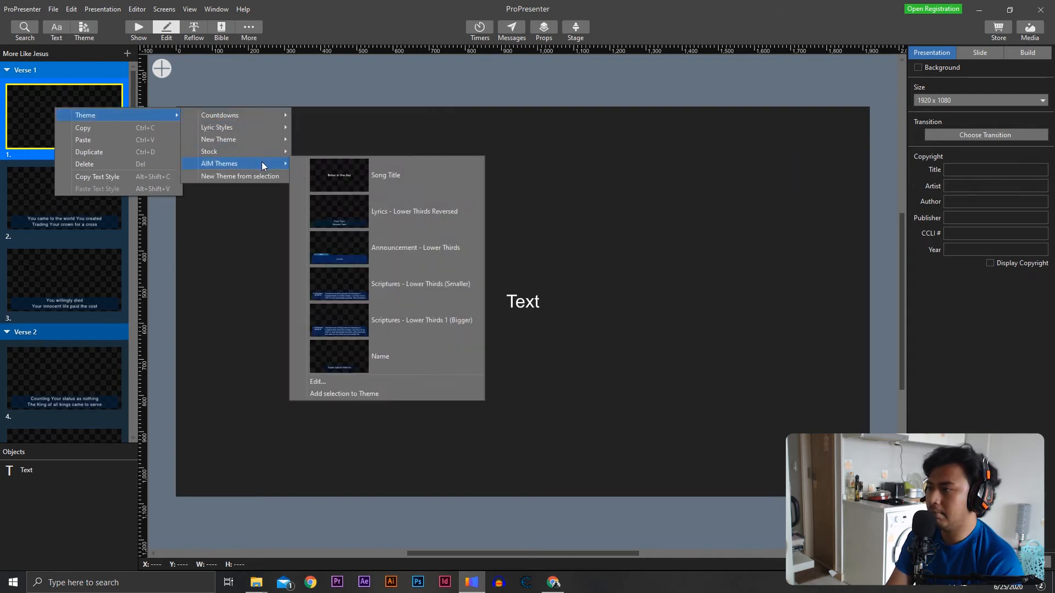
left_click(386, 182)
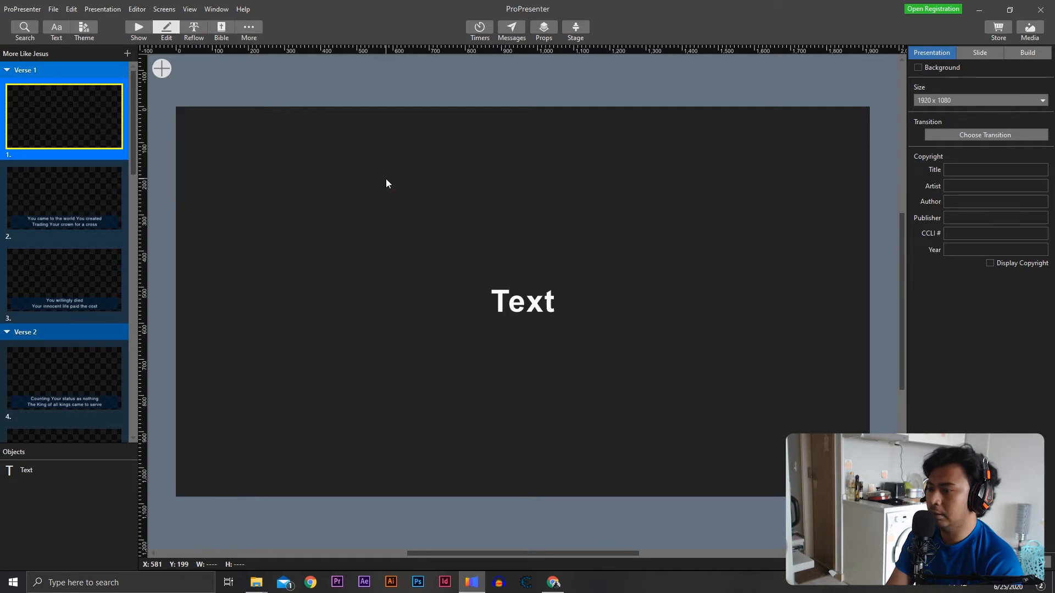
Replace the placeholder text on the first slide with "More Like Jesus"
double_click(521, 308)
key("BackSpace")
type("More Like Jesus")
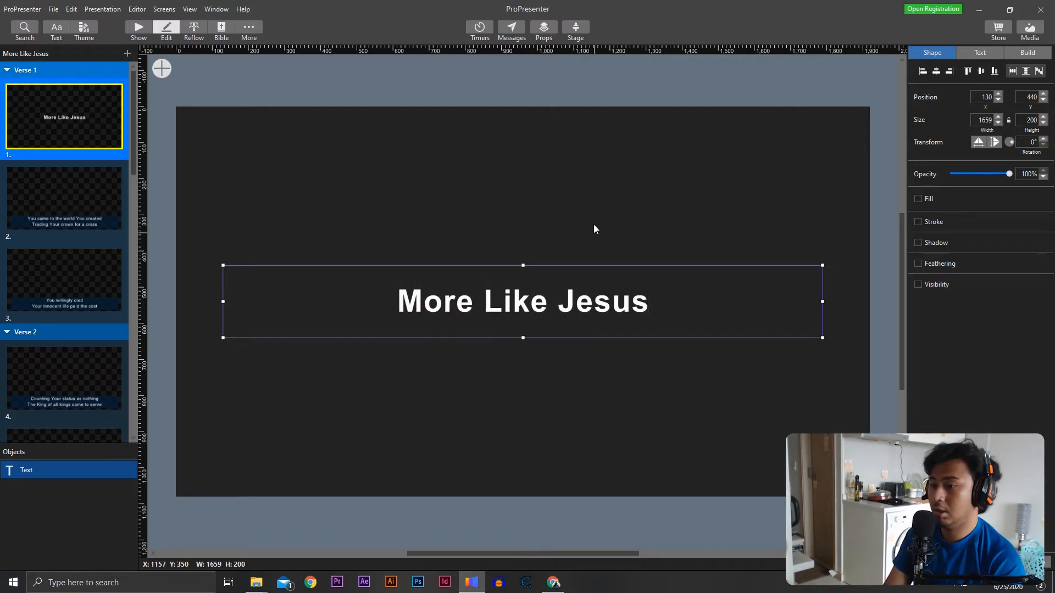
left_click(582, 201)
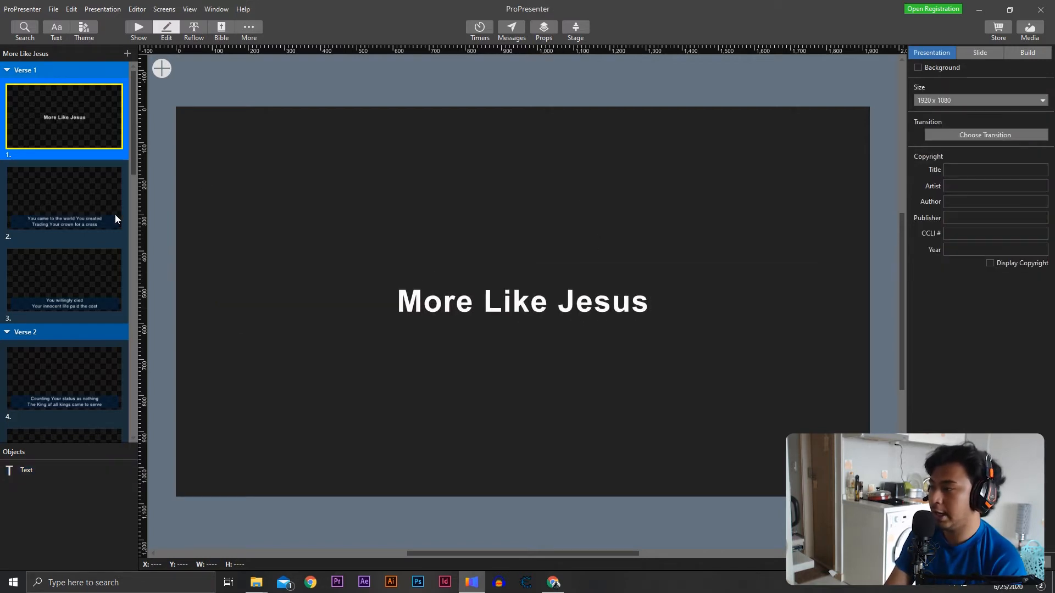
Add another blank slide and move it to the end of the presentation, after the last Interlude slide
scroll(80, 219, "down", 5)
scroll(62, 326, "down", 6)
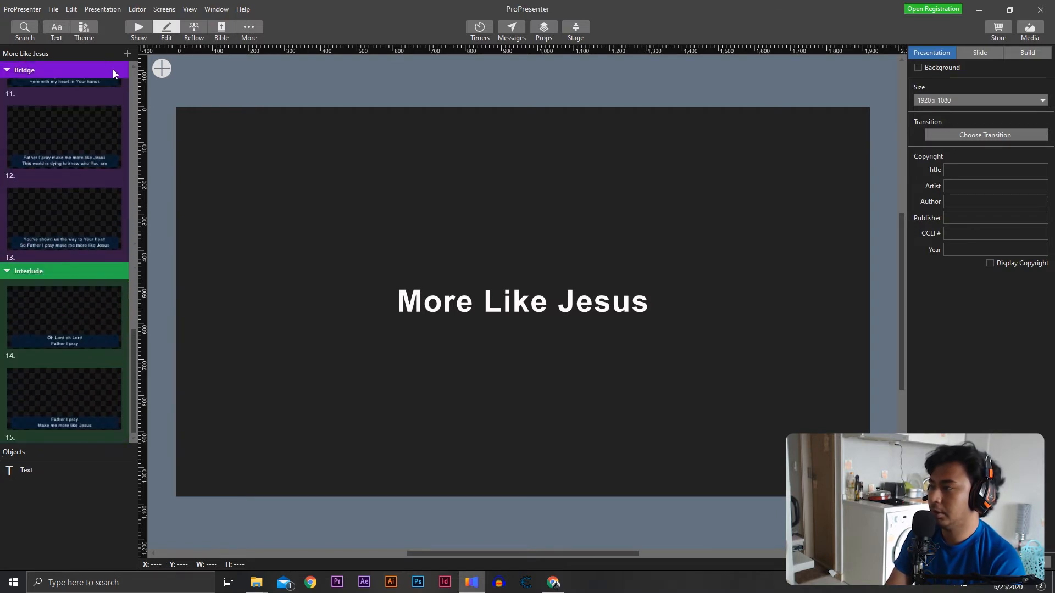
left_click(127, 53)
left_click(158, 66)
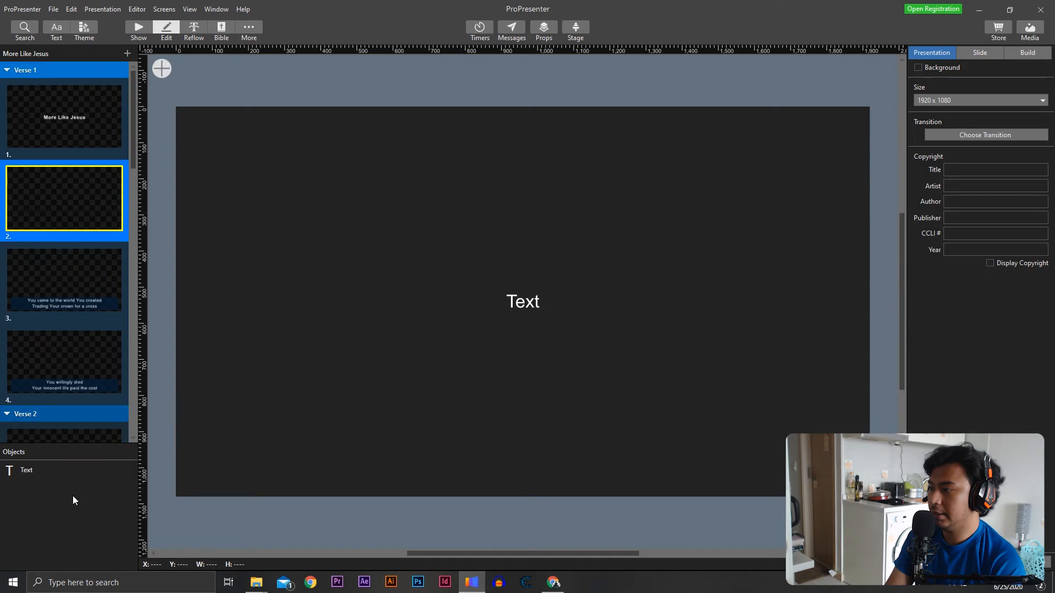
left_click_drag(101, 224, 84, 426)
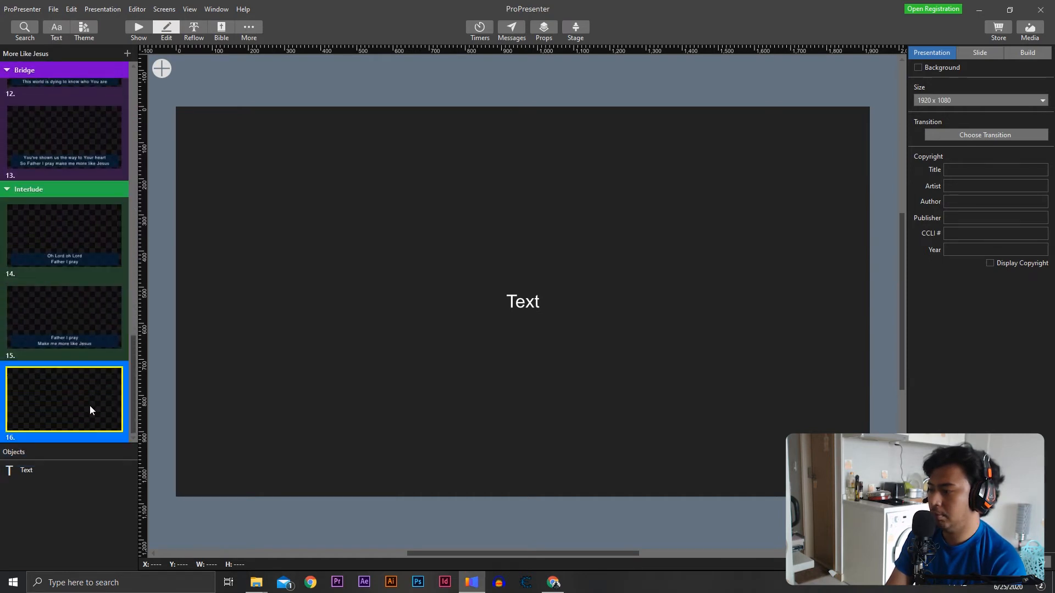
left_click(53, 331)
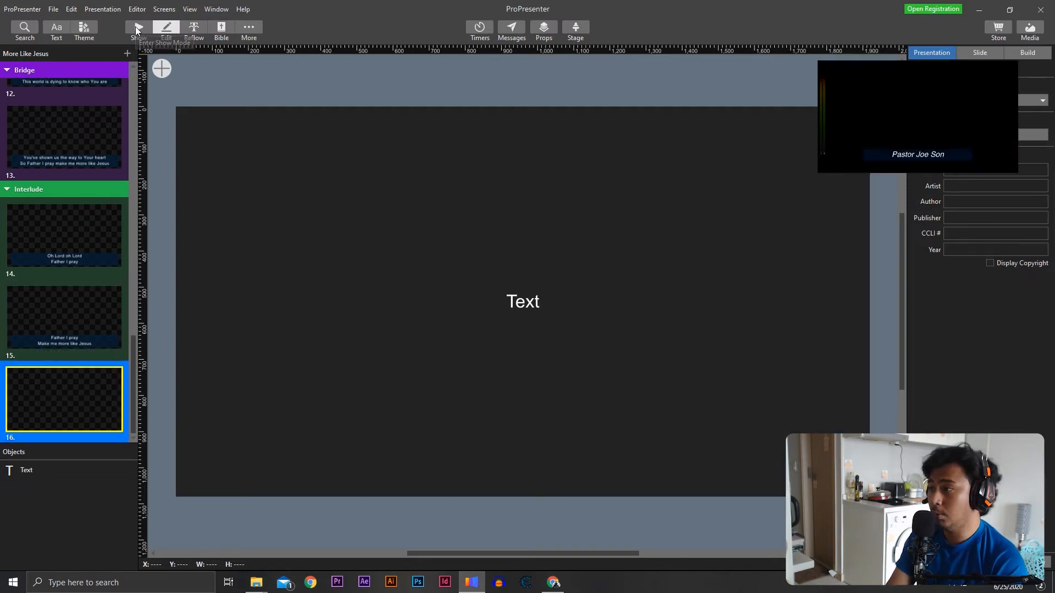
Return to show mode and assign slide 2, "You came to the world You created", to the Verse 1 group
left_click(137, 31)
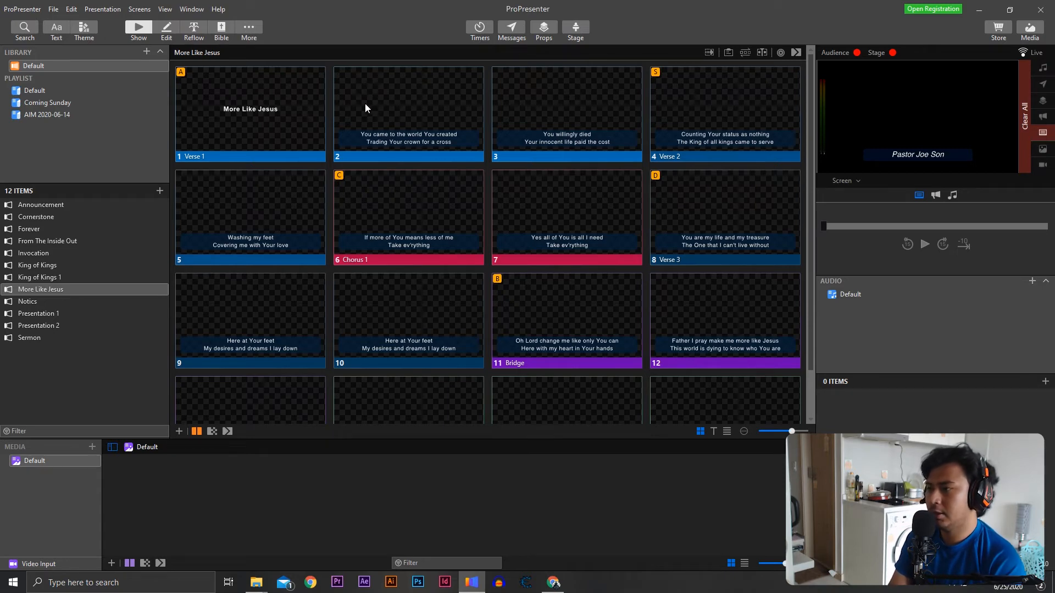
right_click(386, 88)
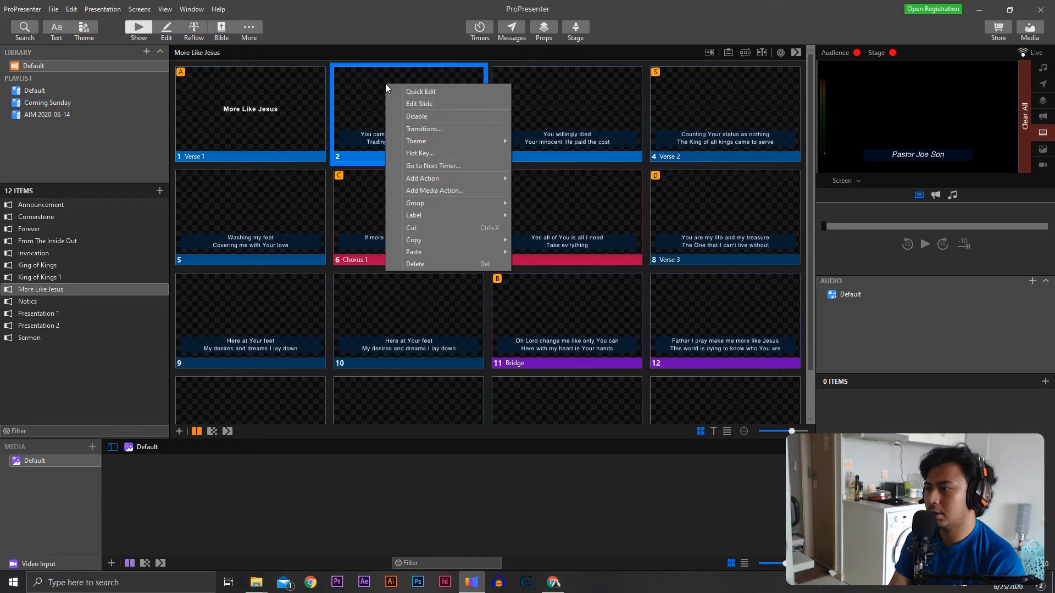
left_click(359, 86)
left_click(365, 104)
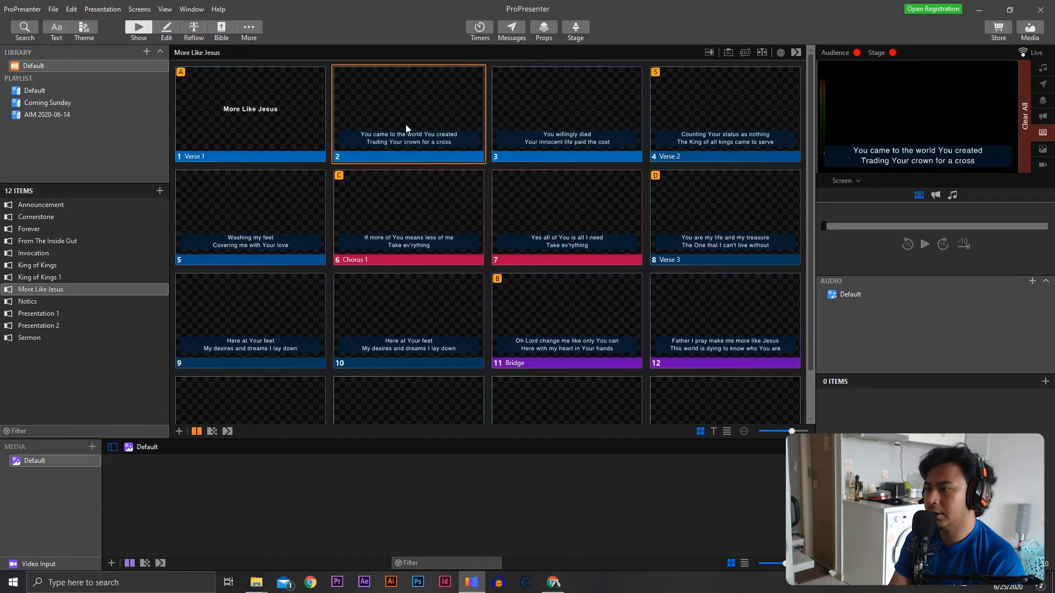
right_click(412, 90)
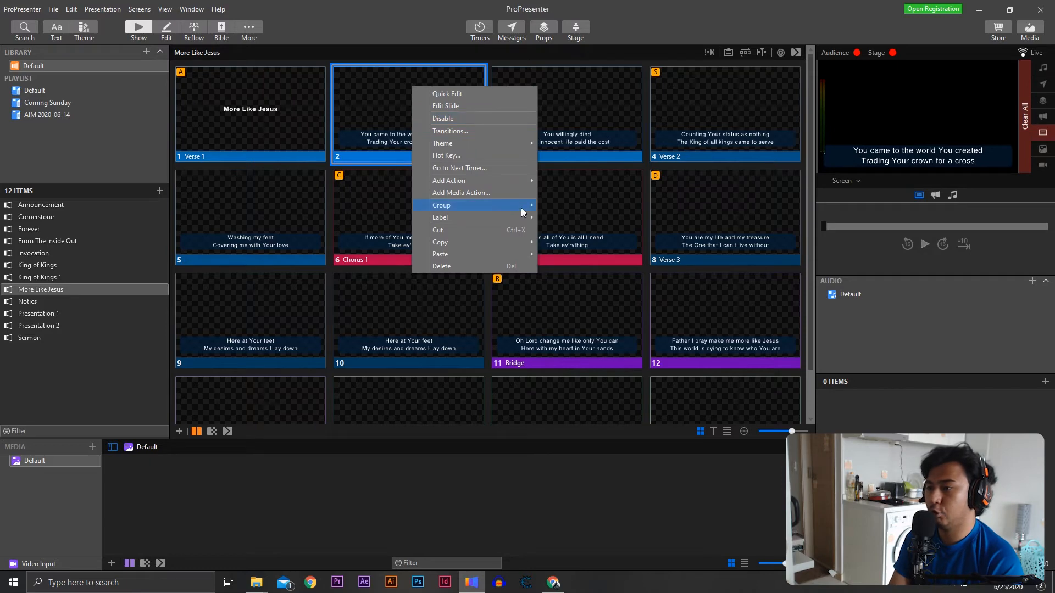
mouse_move(521, 207)
left_click(571, 230)
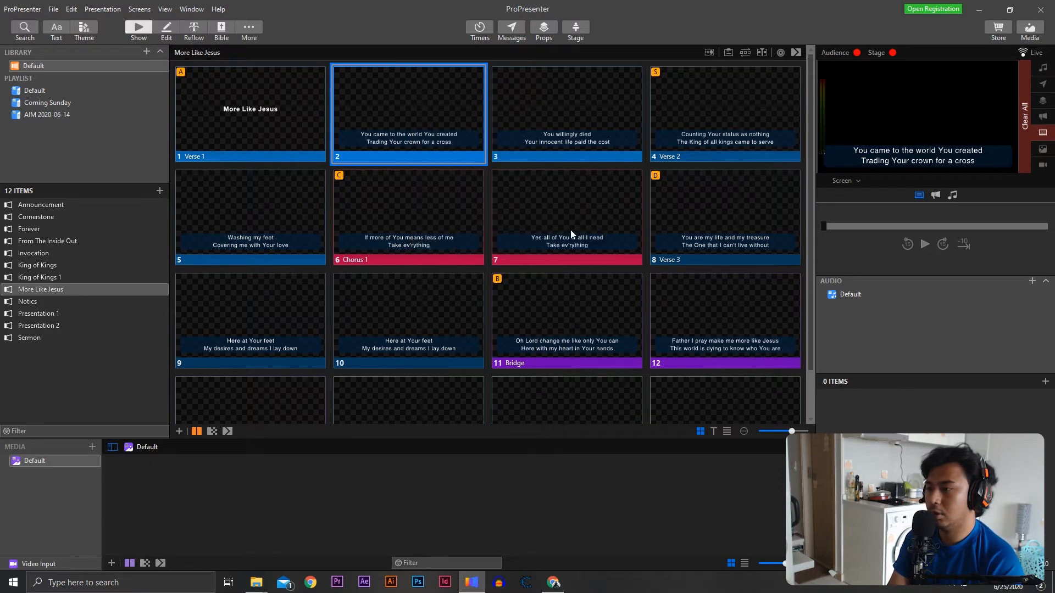
right_click(226, 97)
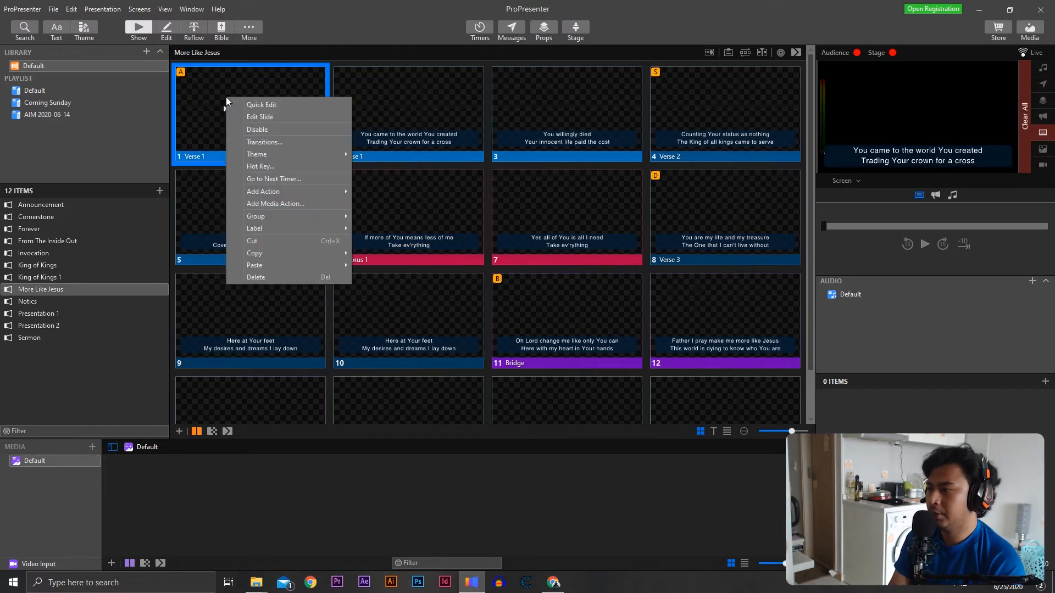
mouse_move(293, 219)
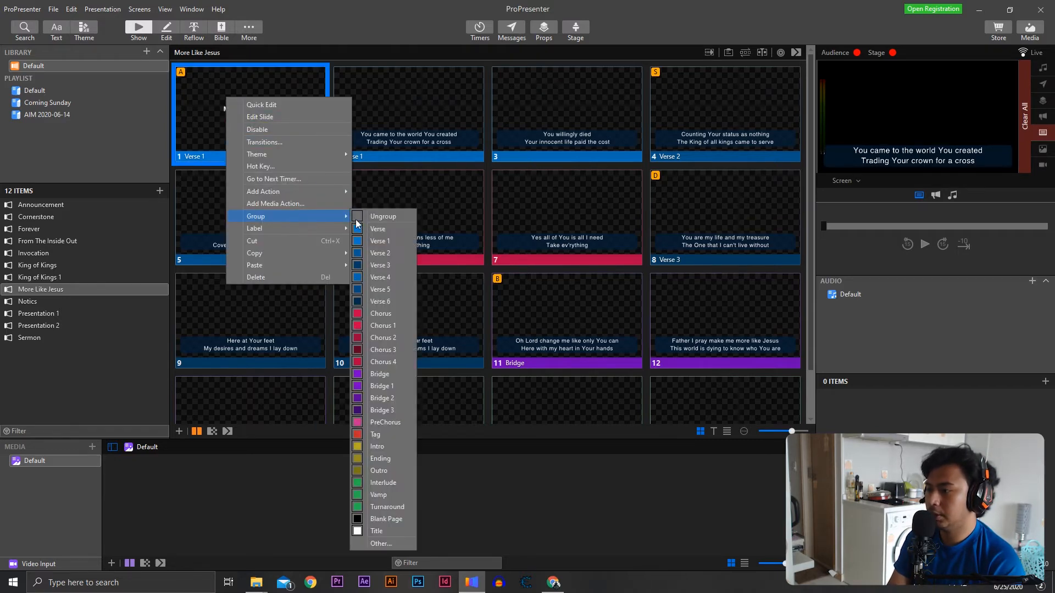
left_click(377, 544)
left_click(477, 268)
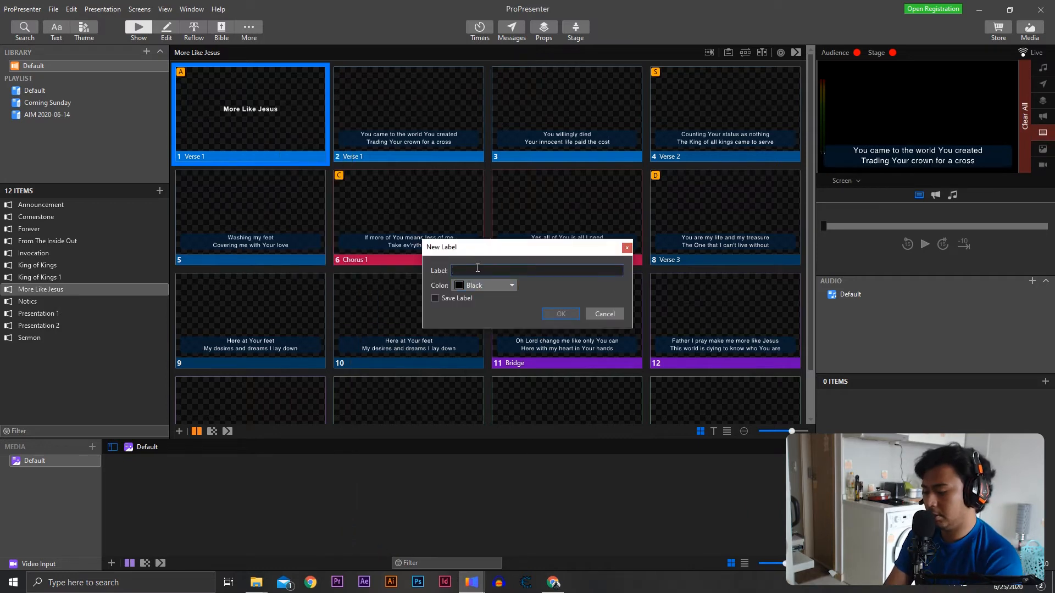
type("Title (")
key("BackSpace")
key("BackSpace")
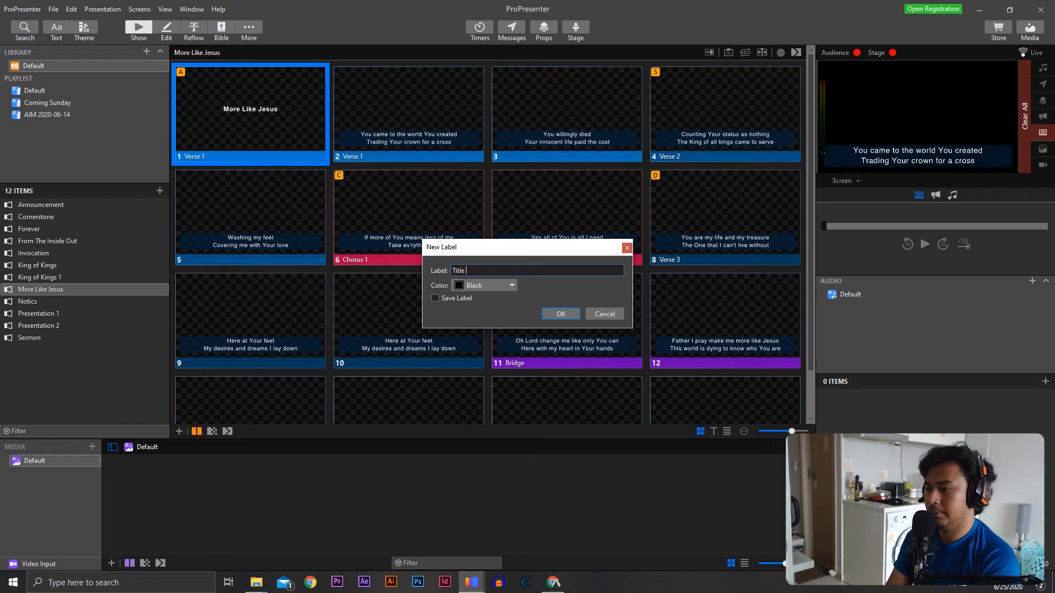
left_click(479, 286)
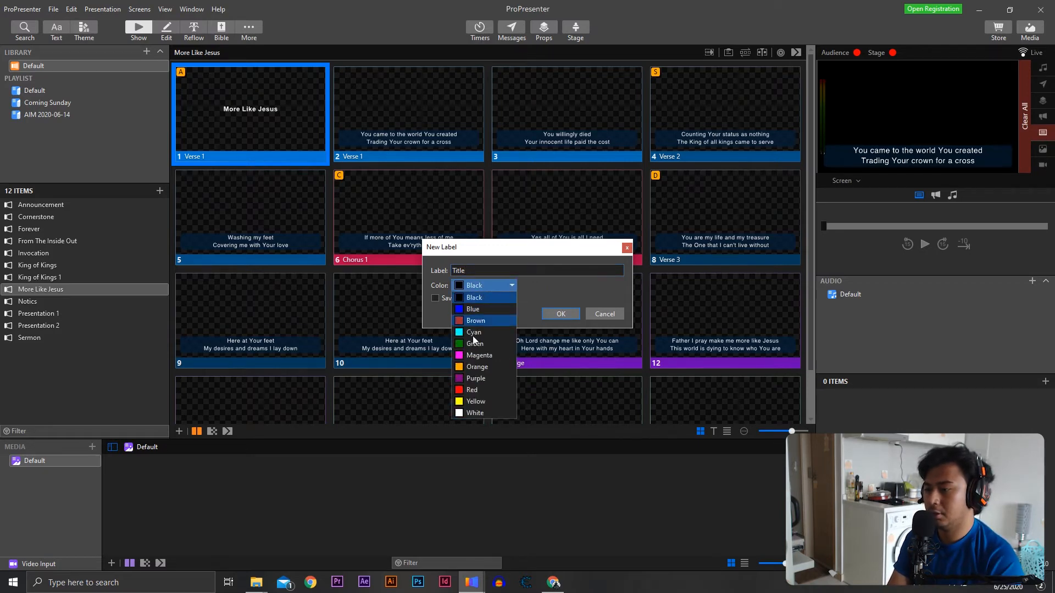
left_click(475, 413)
left_click(555, 314)
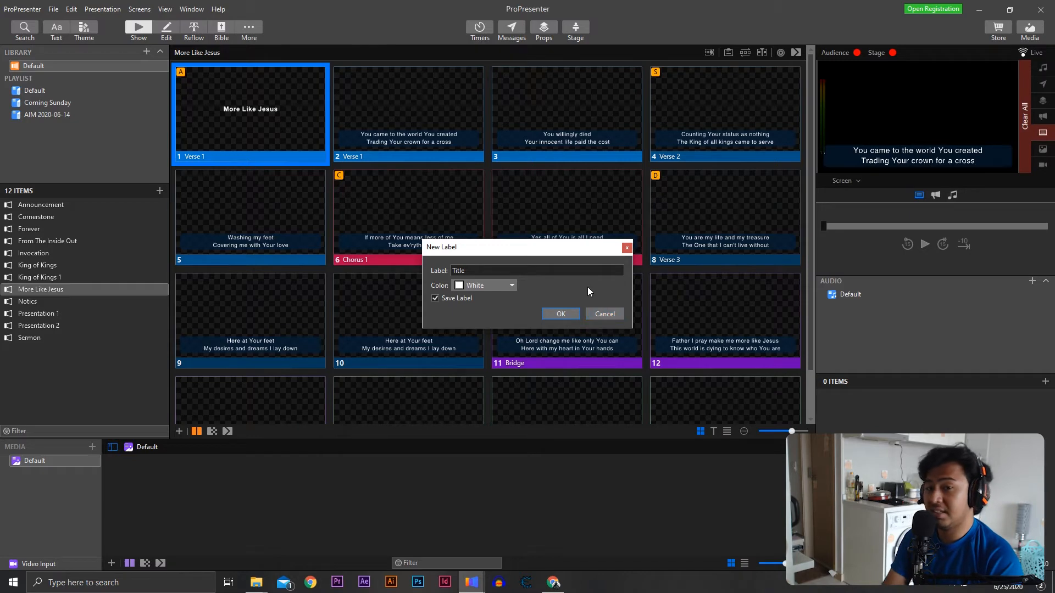
left_click(601, 314)
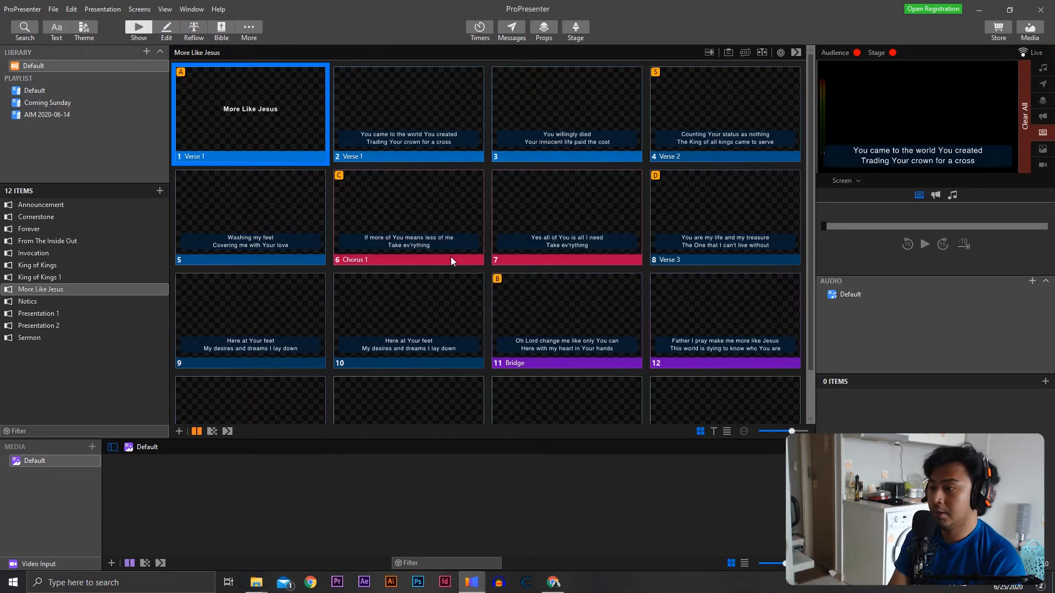
Assign the "More Like Jesus" title slide to the Title group
right_click(220, 83)
mouse_move(266, 204)
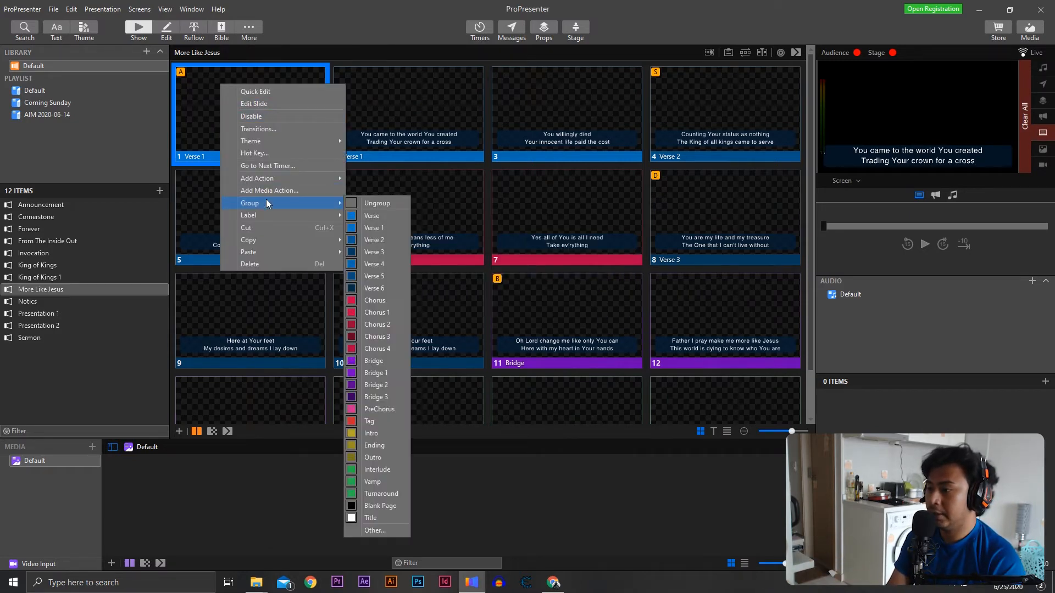
left_click(371, 519)
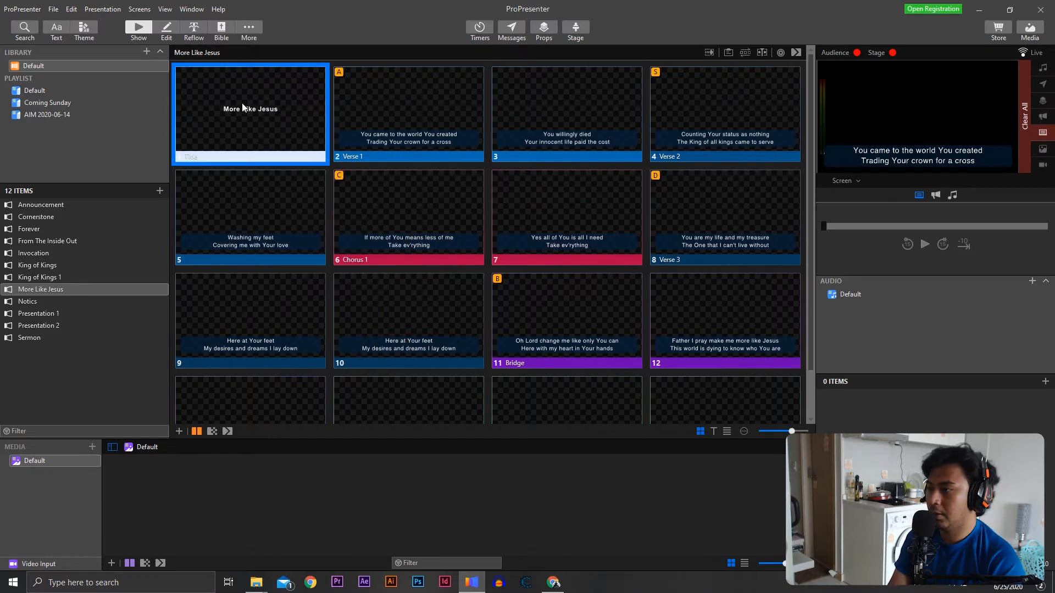
Assign the empty last slide, number 16, to the Blank Page group
scroll(422, 241, "down", 1)
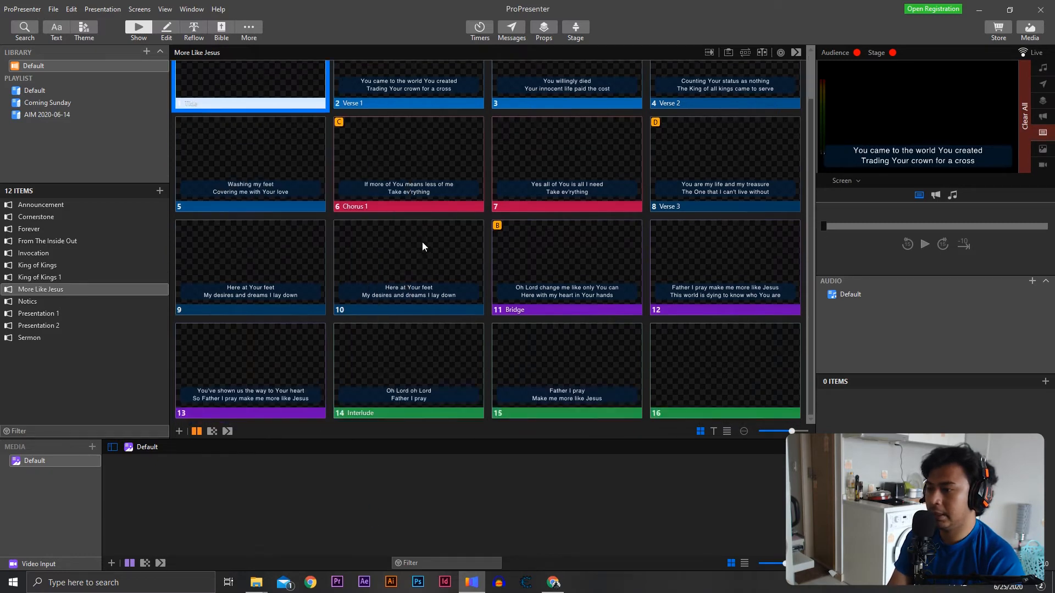
right_click(684, 337)
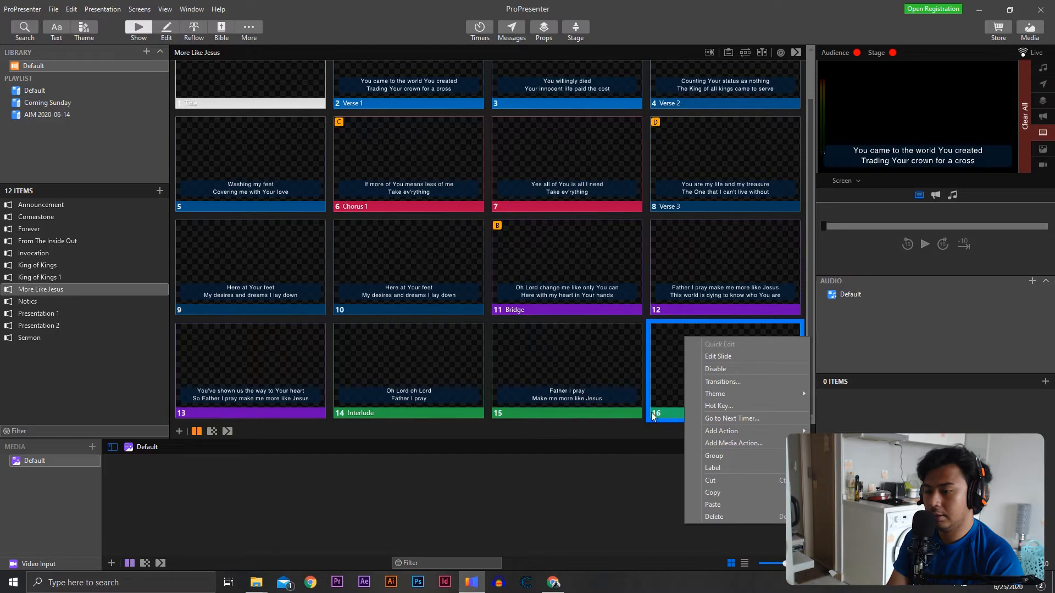
mouse_move(760, 457)
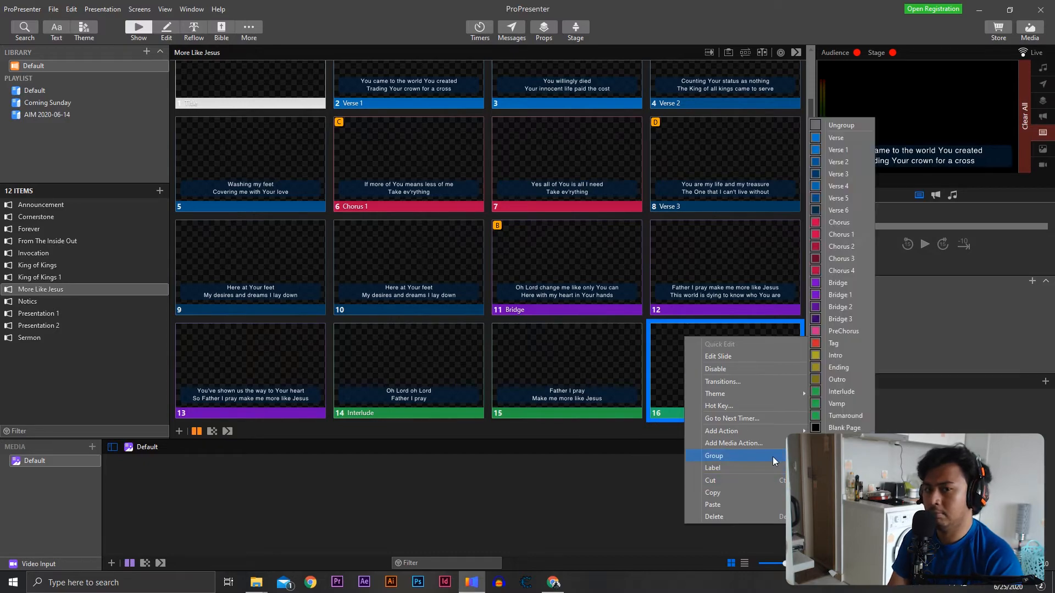
left_click(846, 426)
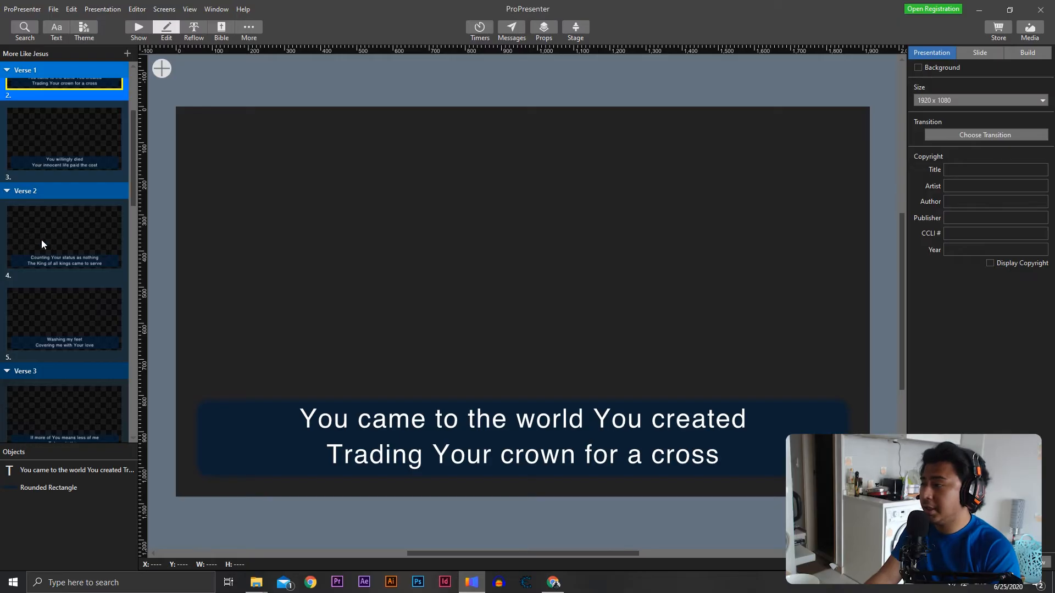
Capitalise "my" in the first line of slide 5 so it reads "Washing My feet"
left_click(41, 239)
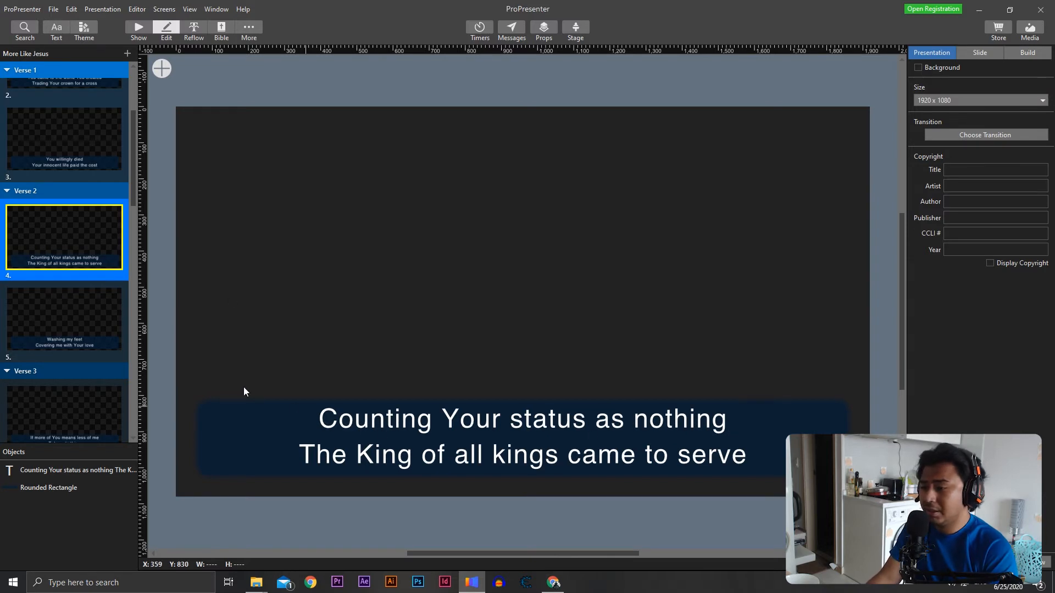
left_click(59, 319)
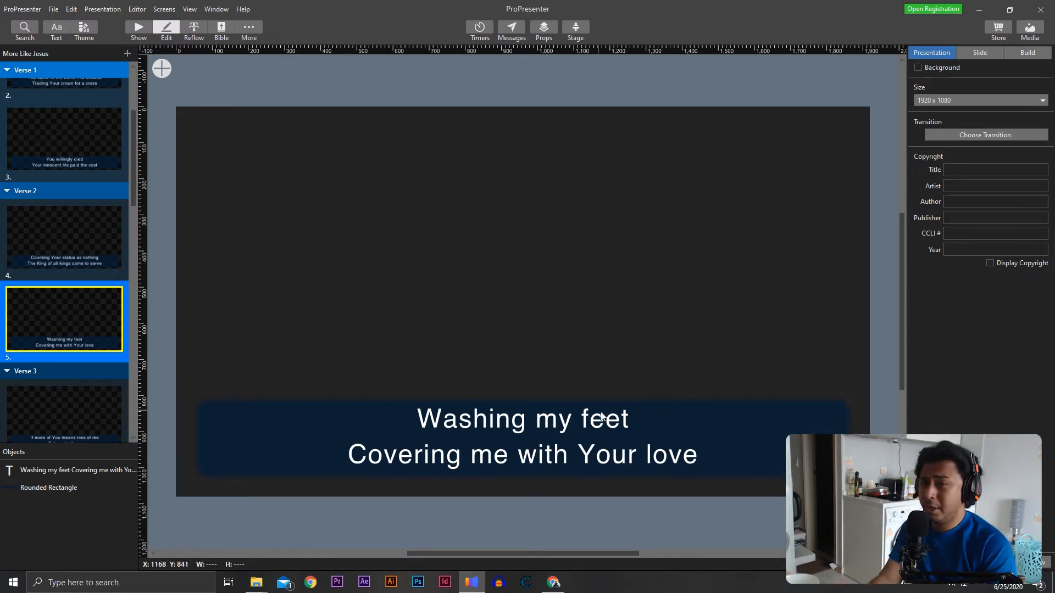
left_click(535, 439)
double_click(535, 436)
left_click(534, 424)
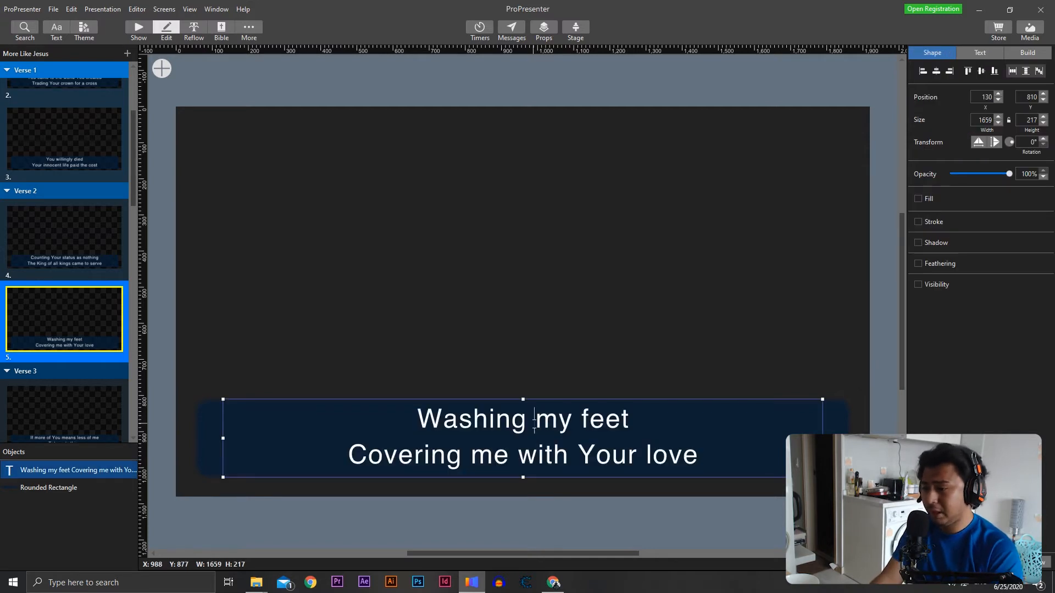
key("Right")
key("BackSpace")
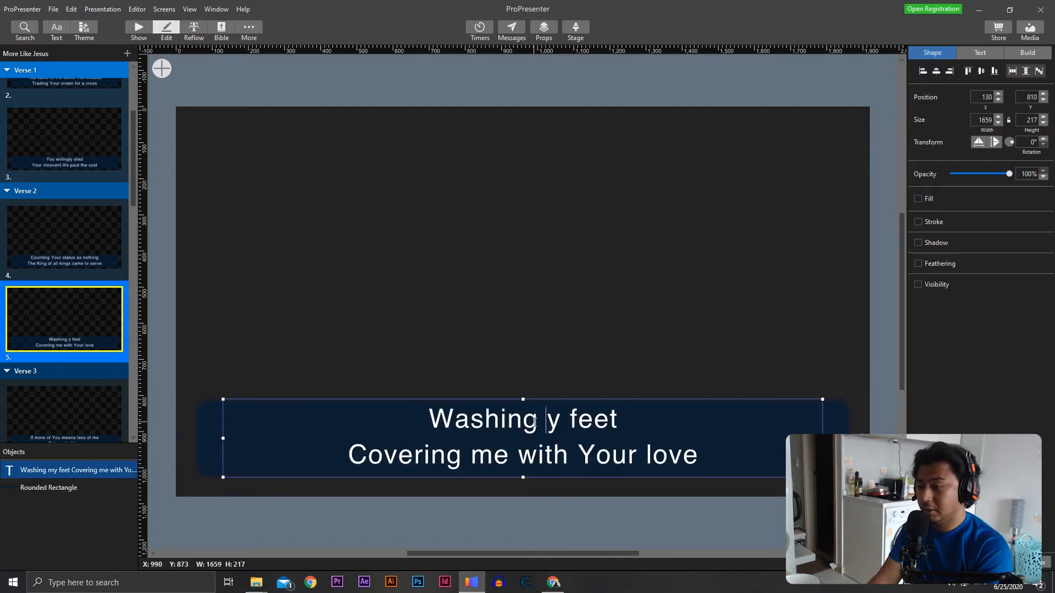
type("M")
Break "Washing My feet" into two lines on slide 5 and cut the line "Covering me with Your love"
key("Left")
key("Return")
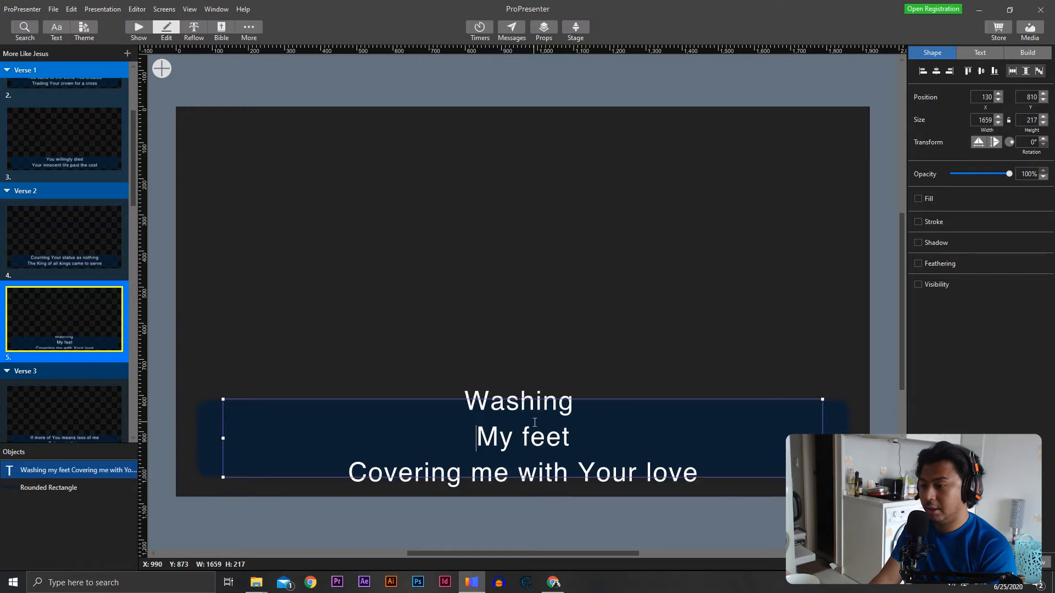
left_click_drag(348, 472, 720, 470)
key("ctrl+c")
key("BackSpace")
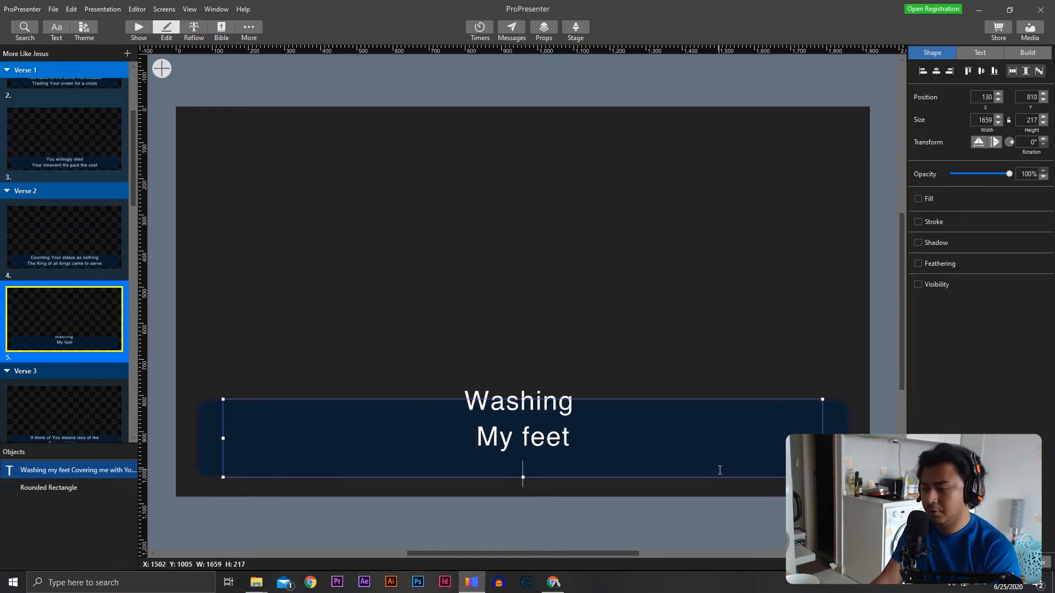
key("BackSpace")
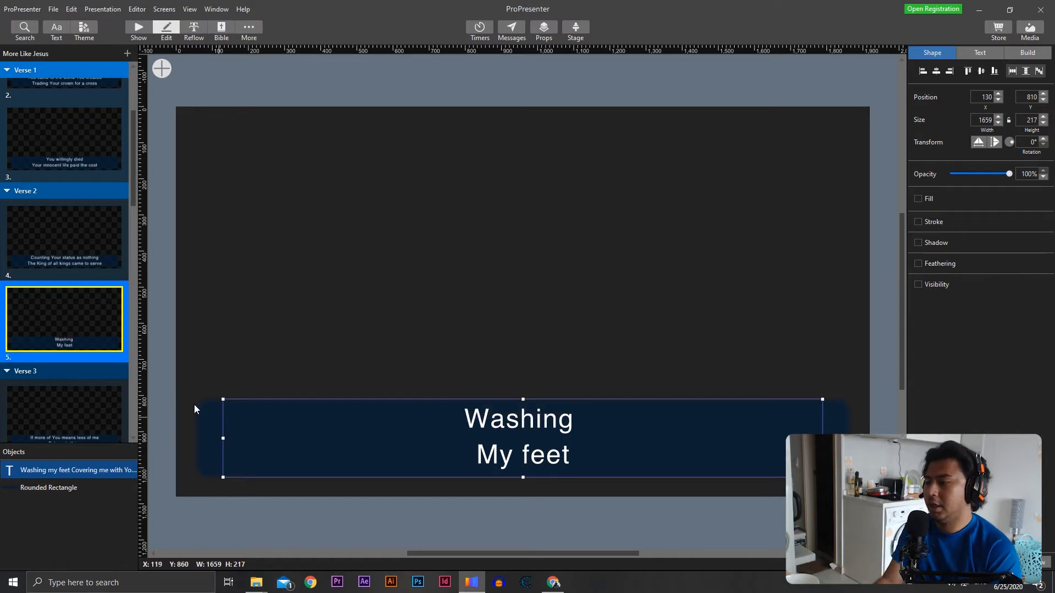
Duplicate slide 5 and replace the copy's text with "Covering me with Your love"
right_click(68, 311)
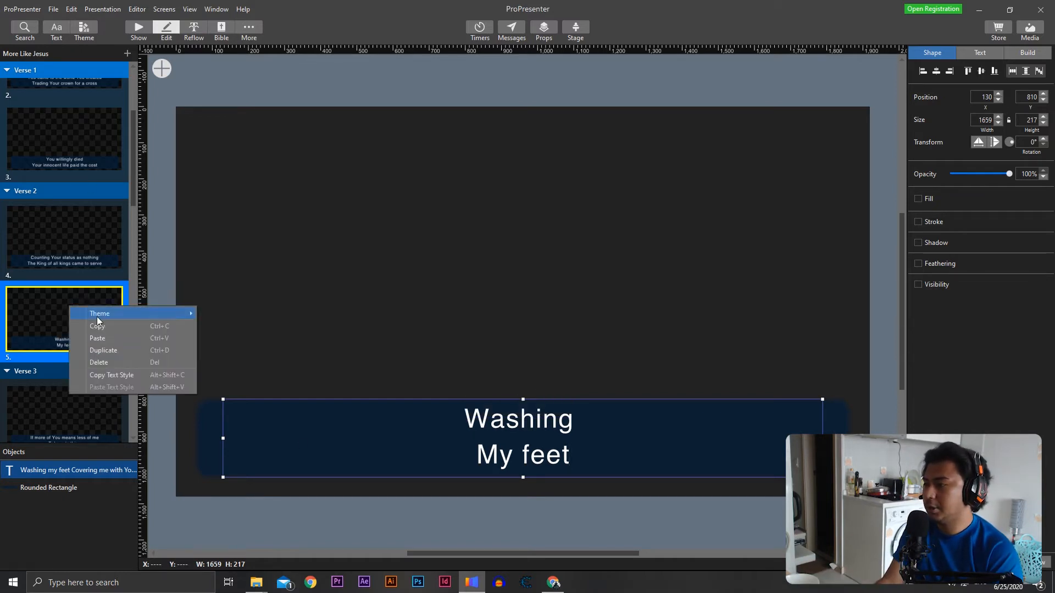
left_click(100, 350)
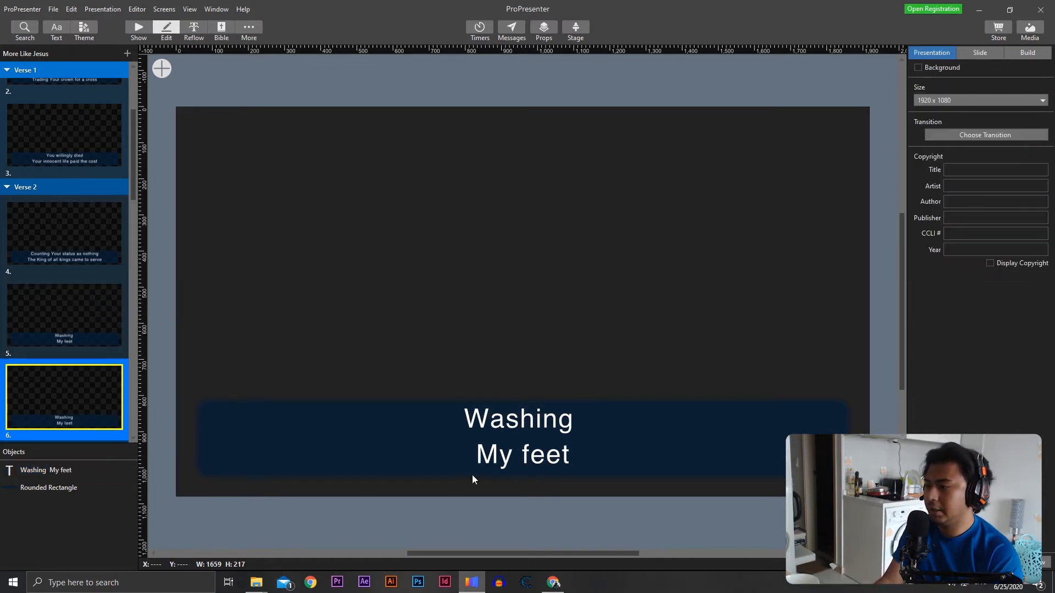
double_click(491, 451)
key("ctrl+v")
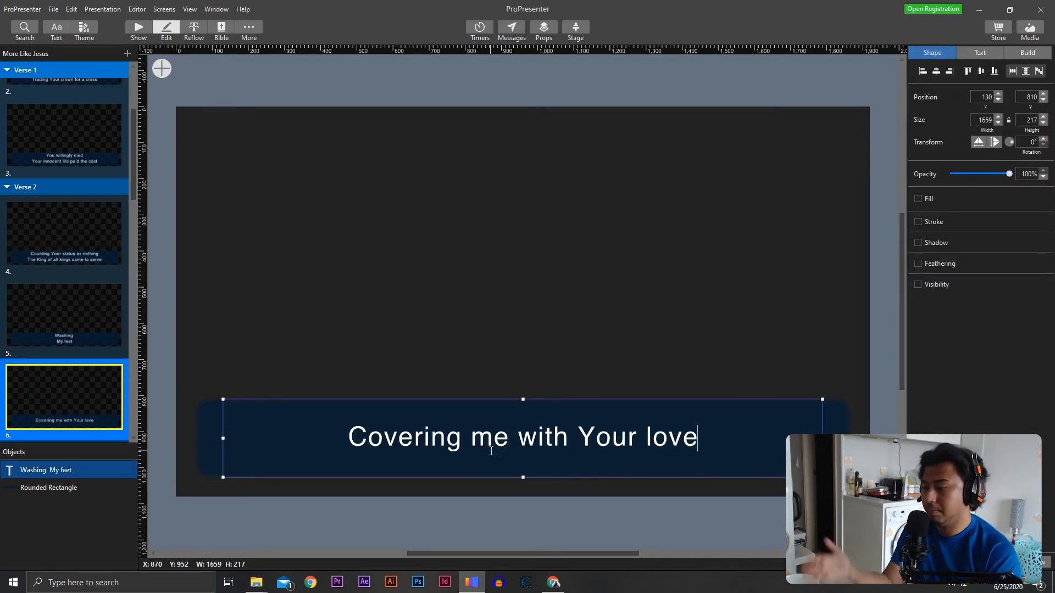
left_click(612, 305)
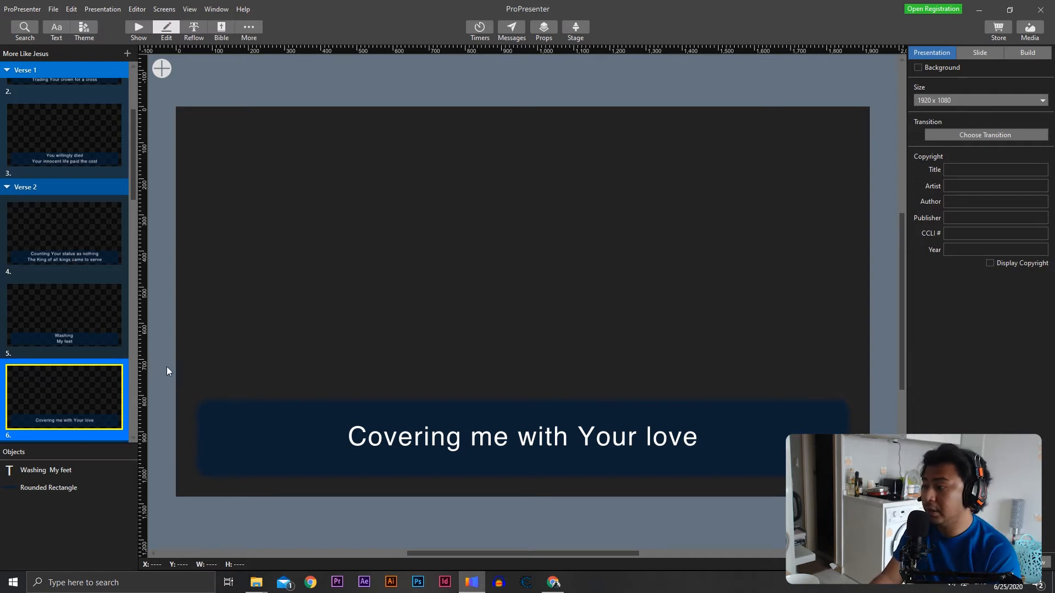
Undo the duplicated slide and the line split, restoring both lyric lines on slide 5
key("Delete")
key("ctrl+z")
key("ctrl+z")
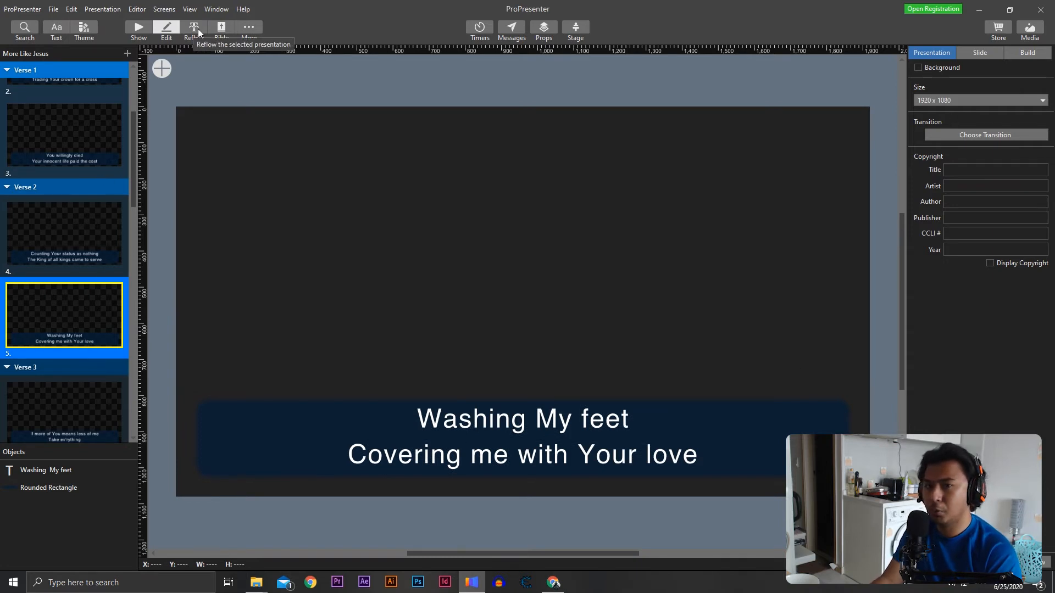
In the Reflow Editor, break slide 2 before "You created" and split "Trading Your crown for a cross" onto its own slide
left_click(57, 242)
scroll(67, 242, "up", 1)
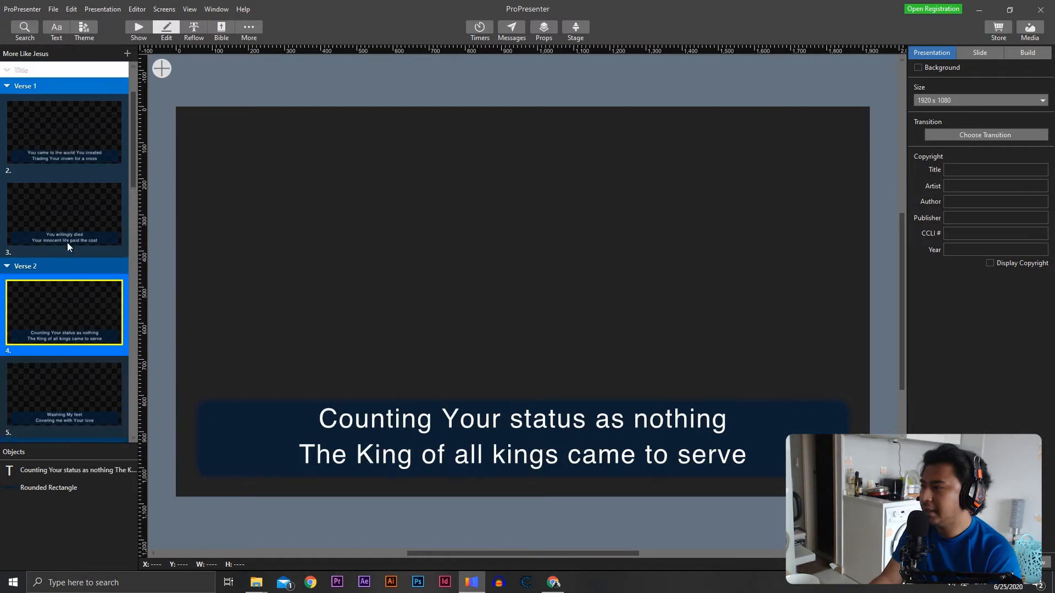
scroll(72, 234, "down", 2)
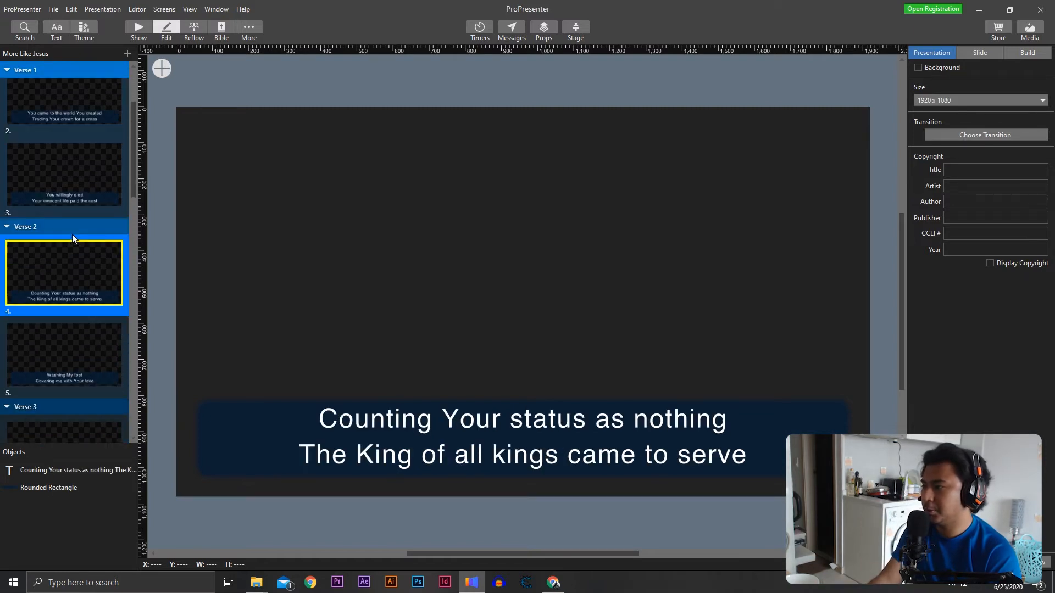
left_click(198, 30)
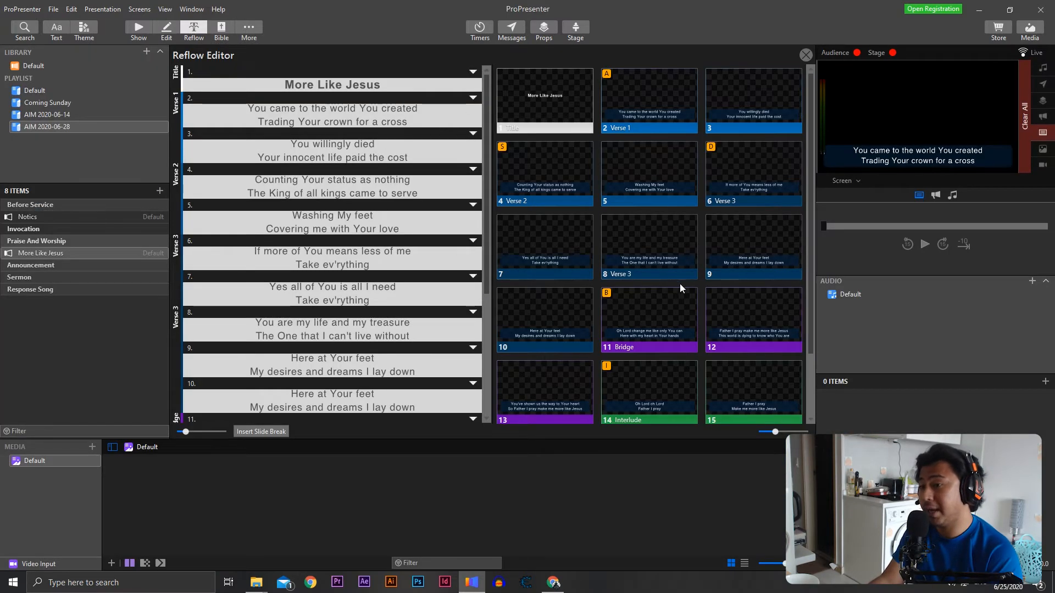
left_click(331, 108)
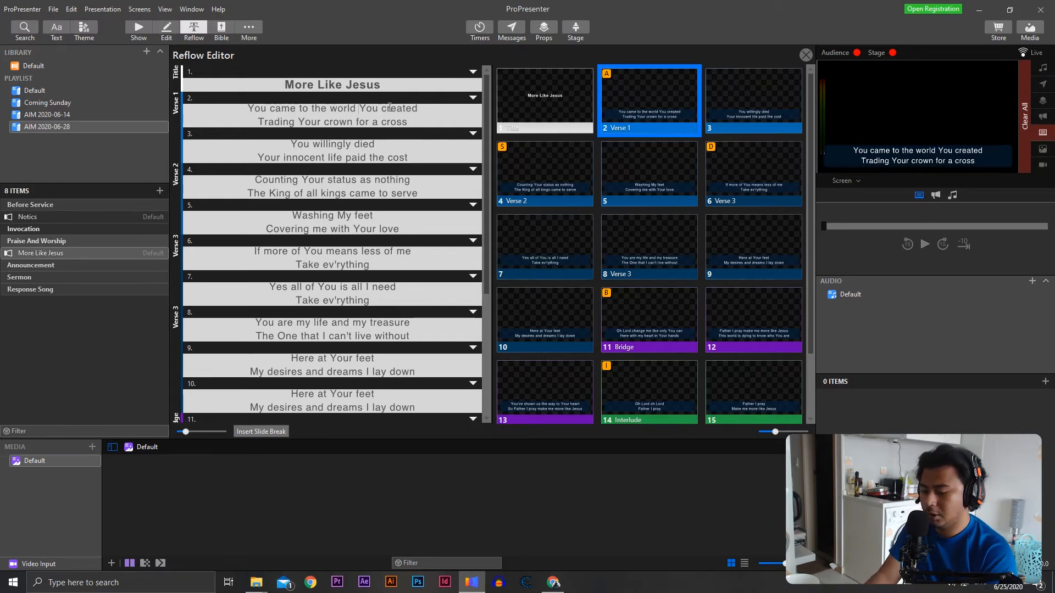
key("Return")
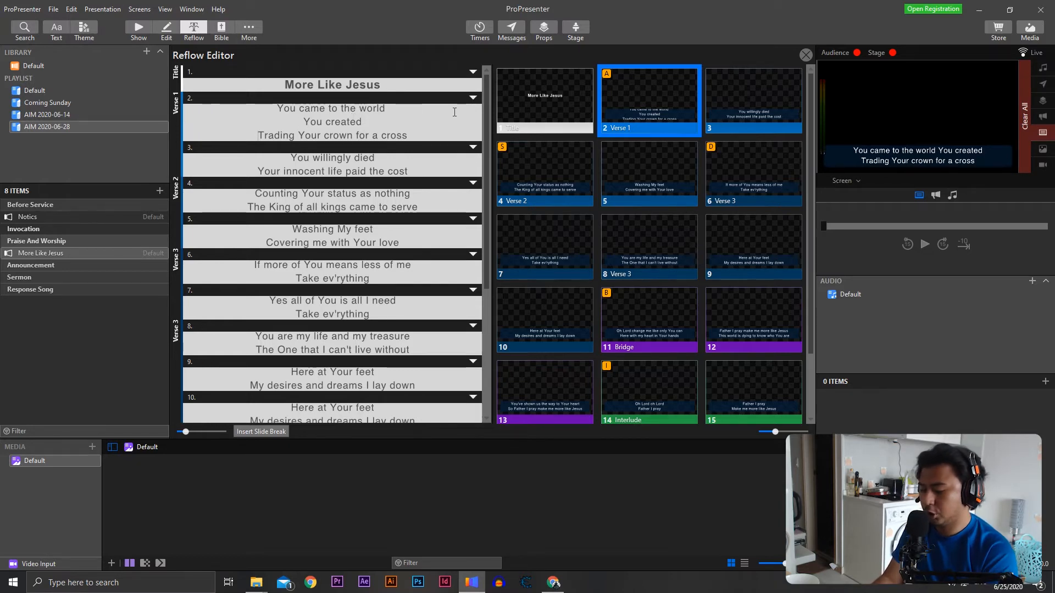
key("ctrl+Return")
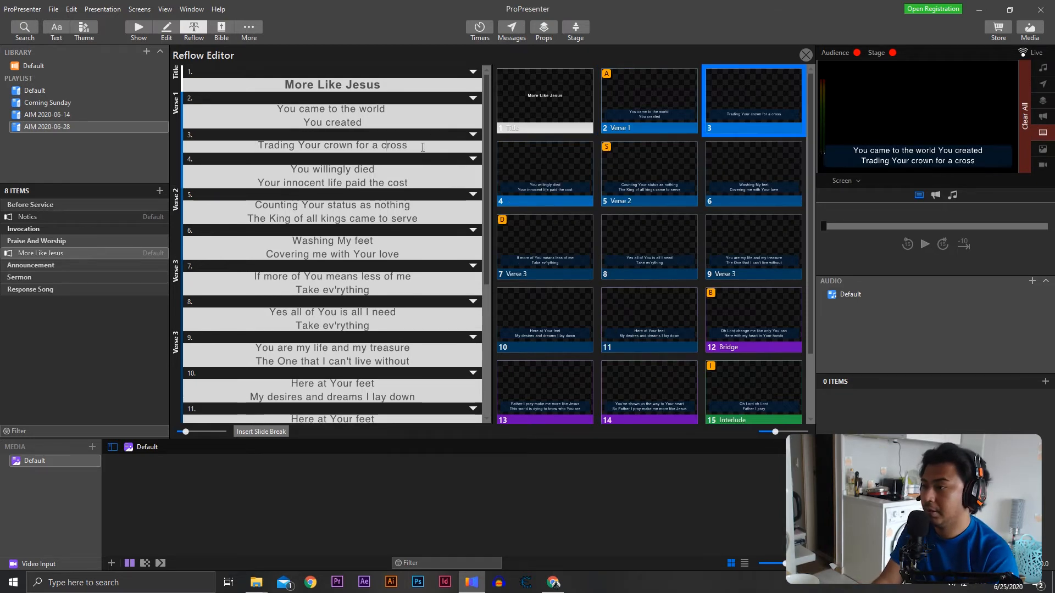
key("BackSpace")
type("C")
key("Left")
key("Return")
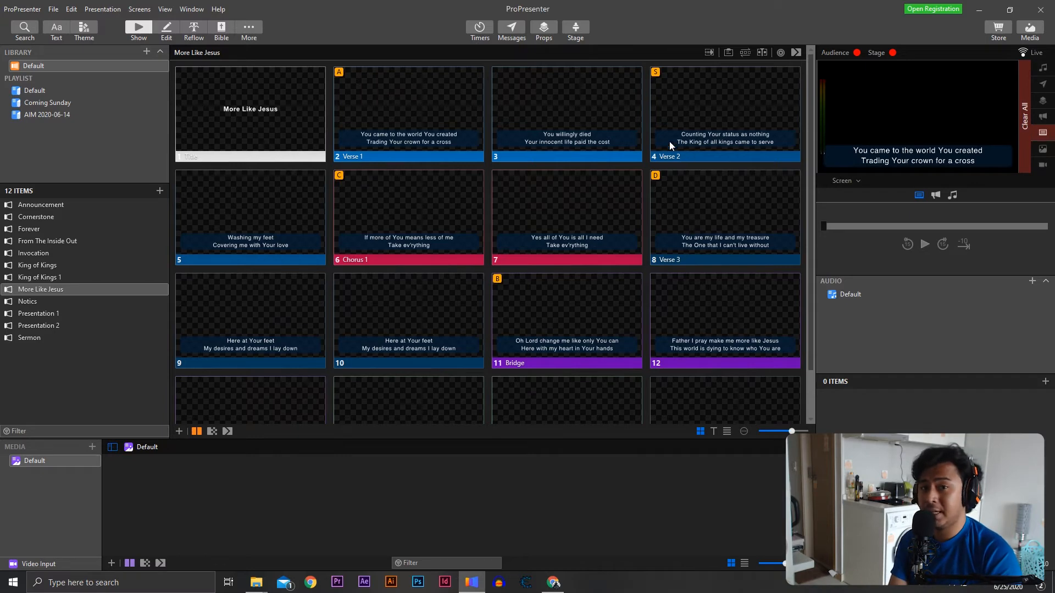
Show the "More Like Jesus" title slide live, advance one slide at a time to Chorus 1, and go back to slide 5
left_click(340, 107)
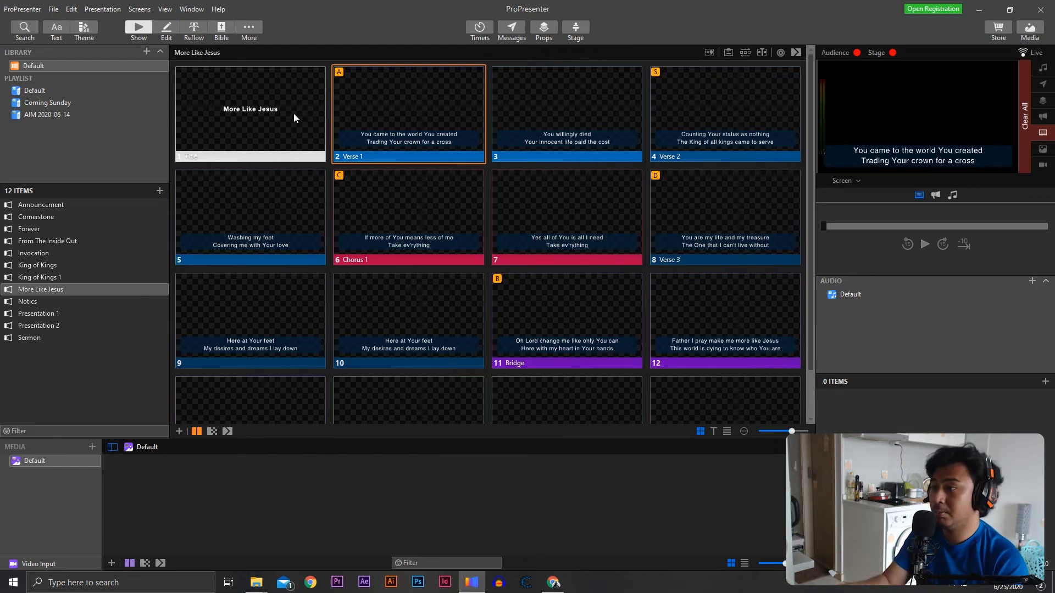
left_click(264, 114)
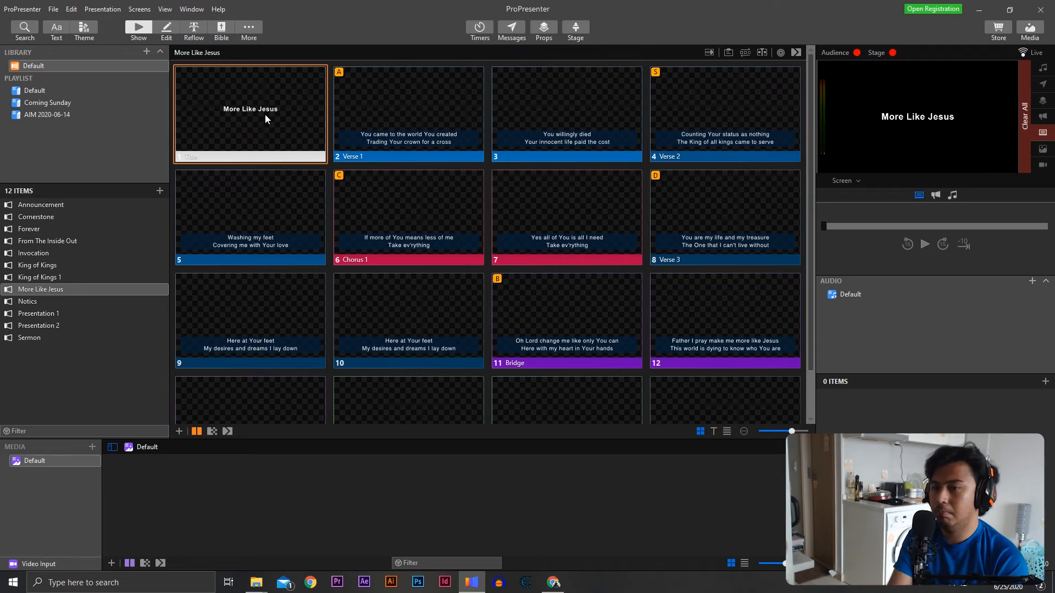
key("Right")
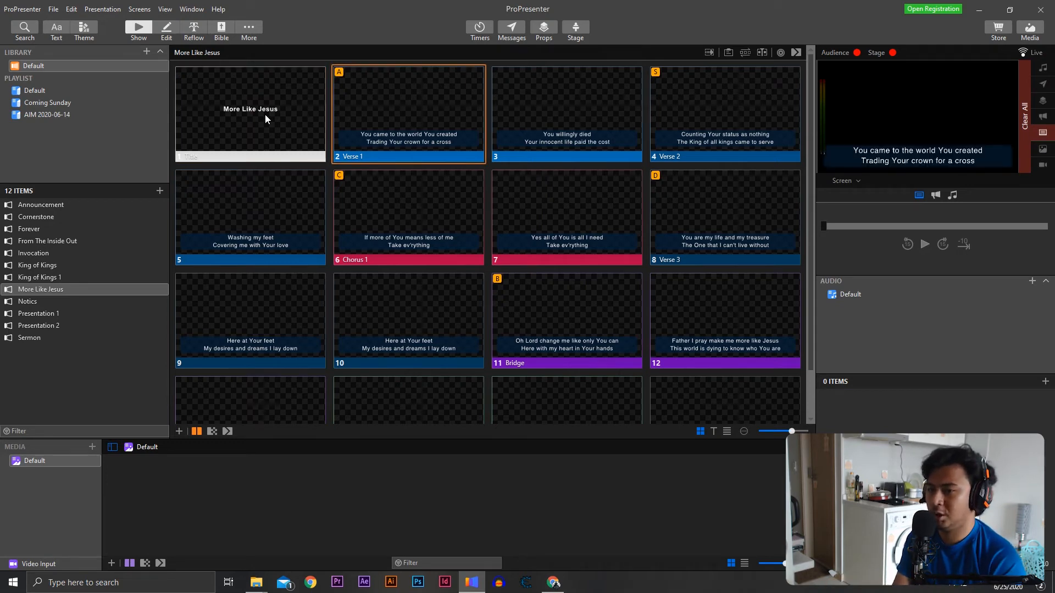
key("Right")
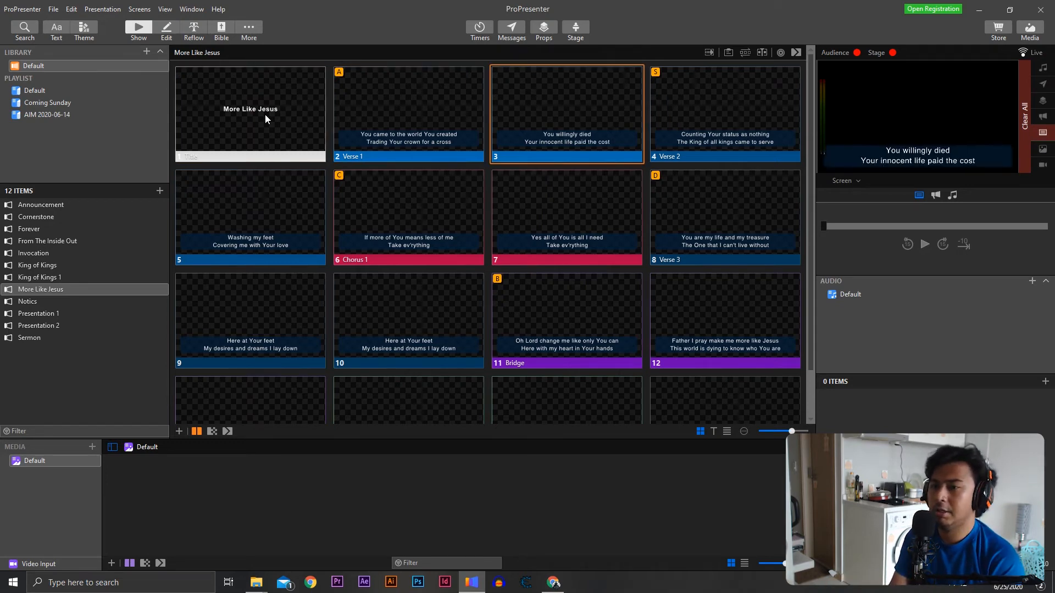
key("Right")
key("Right")
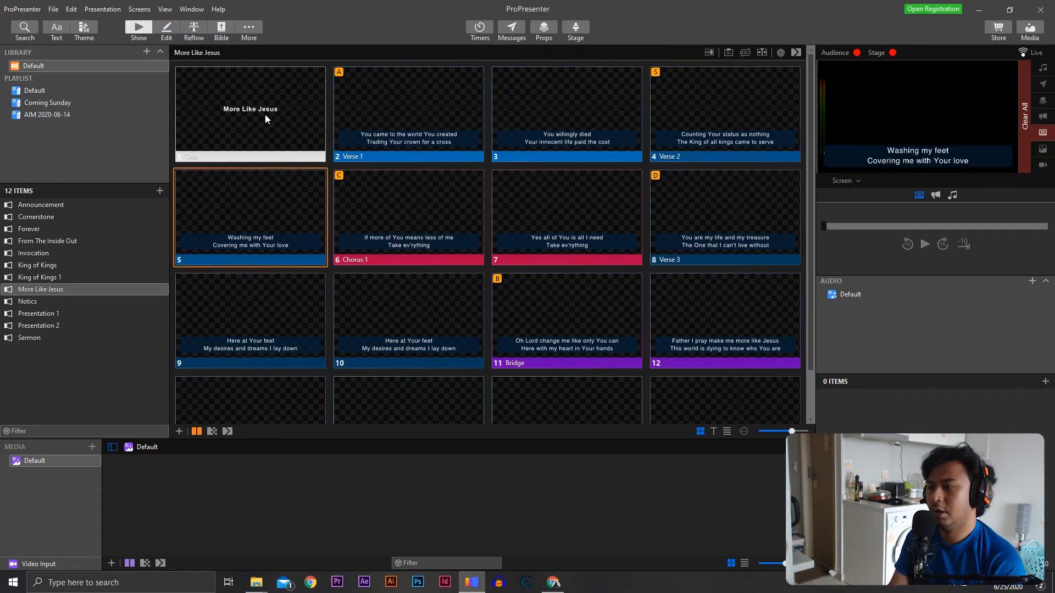
key("Right")
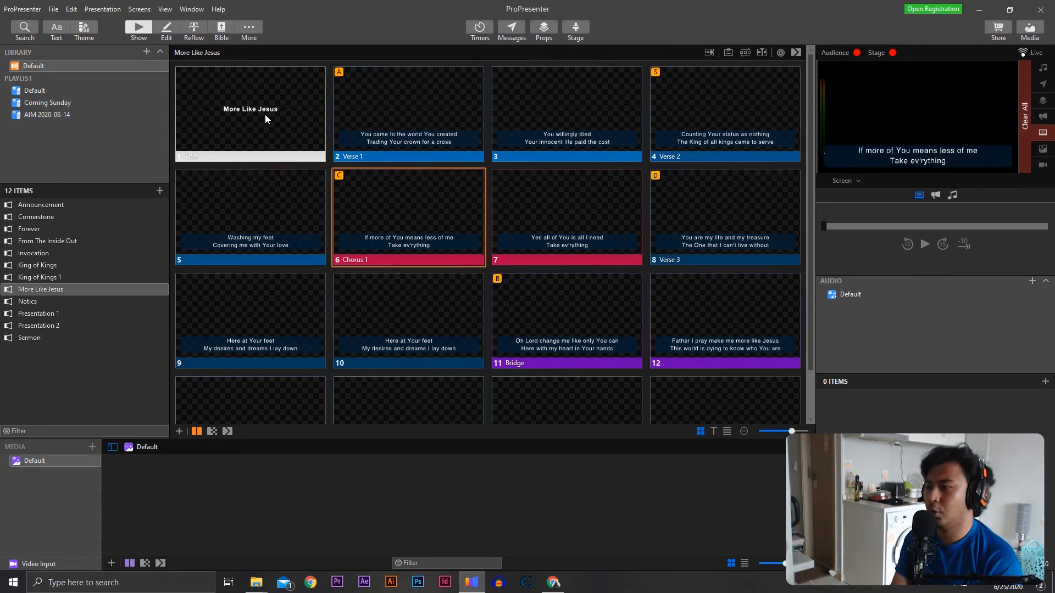
key("Left")
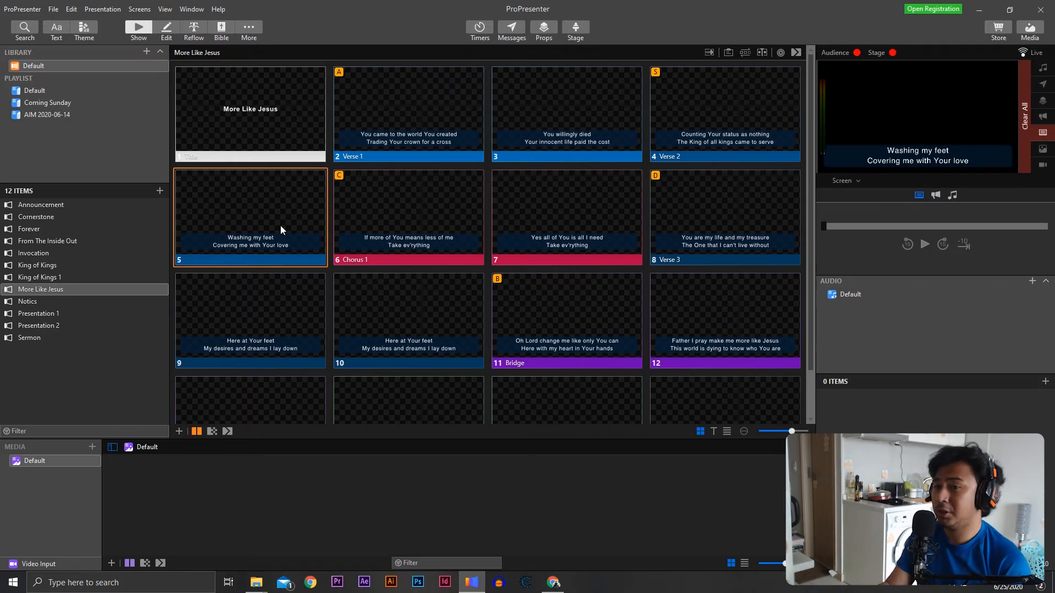
Send Verse 1, slide 3, the Bridge and the Blank Page slide live, using the assigned hot keys for Verse 1 and Bridge
key("a")
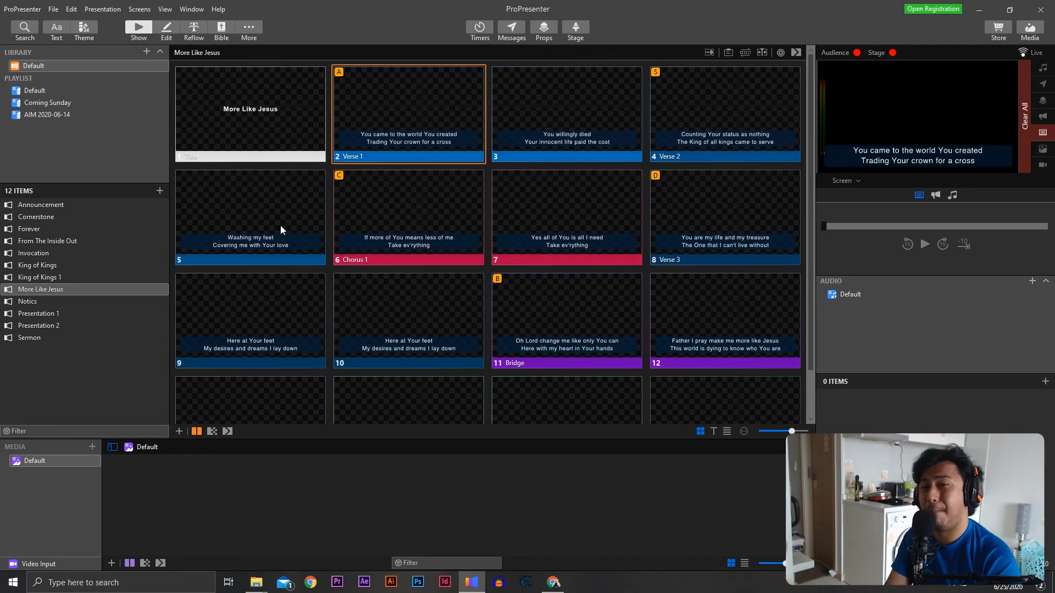
left_click(538, 112)
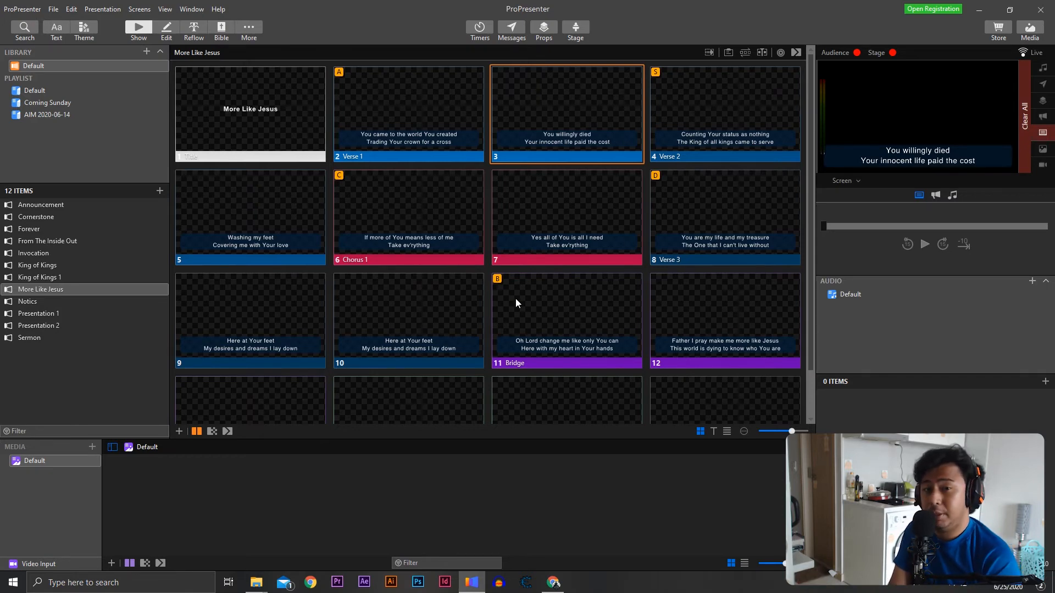
key("b")
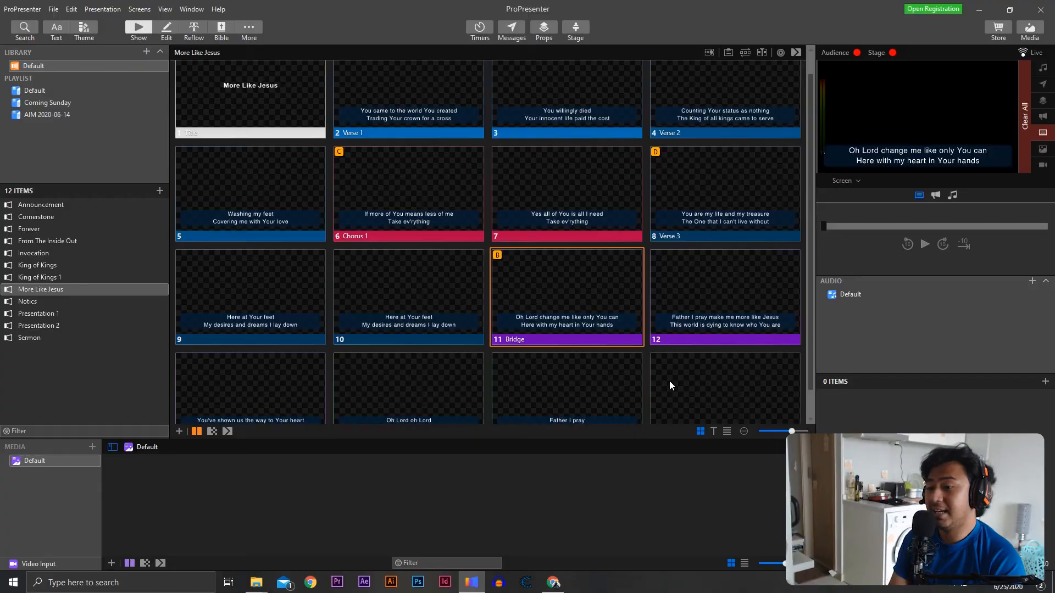
scroll(669, 381, "down", 1)
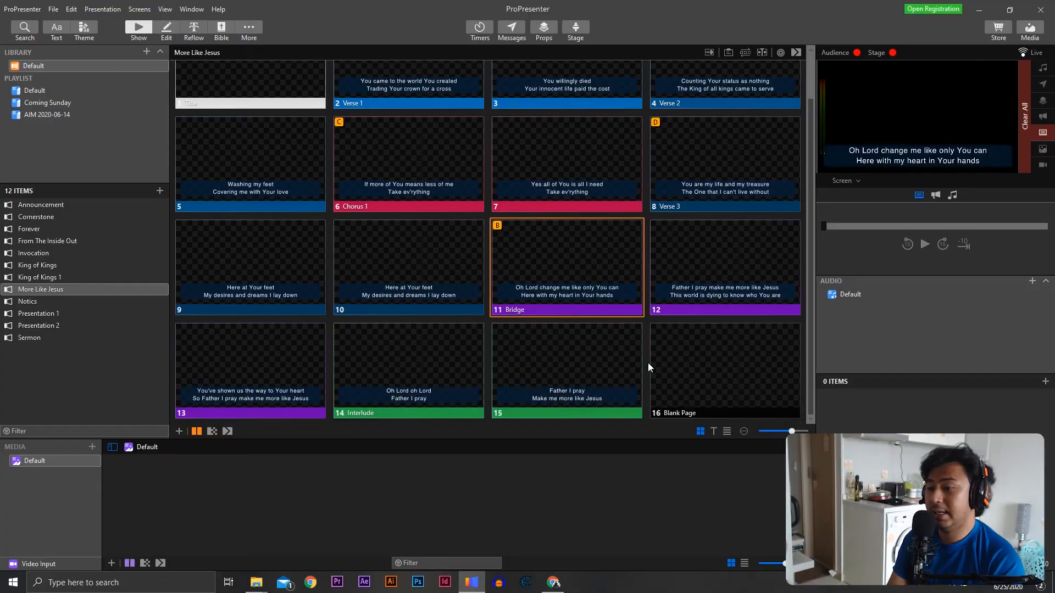
left_click(698, 343)
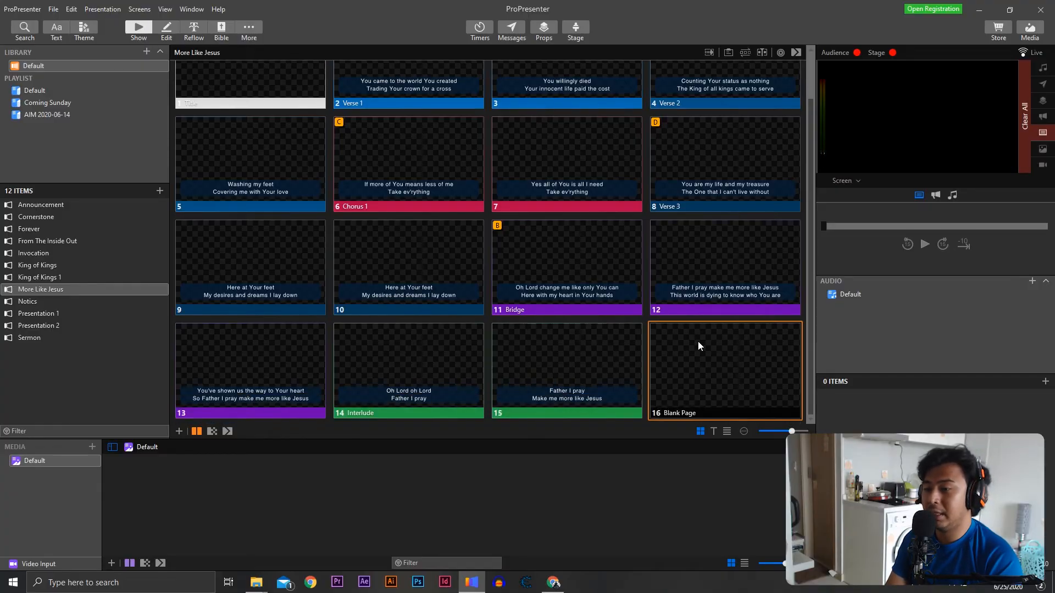
Assign hot key Q to the Blank Page slide, number 16
right_click(669, 349)
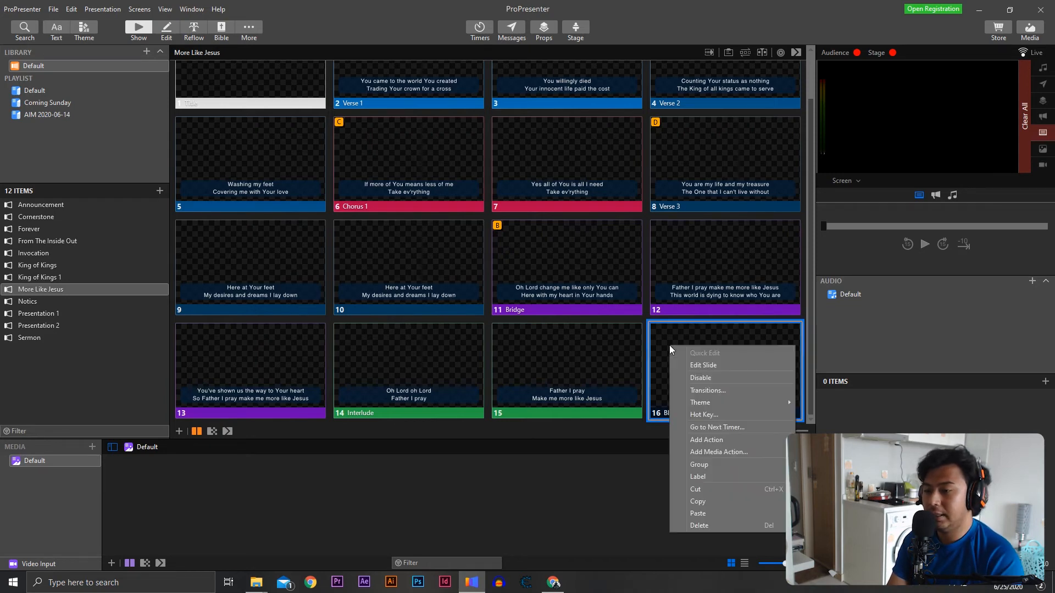
left_click(723, 413)
type("Q")
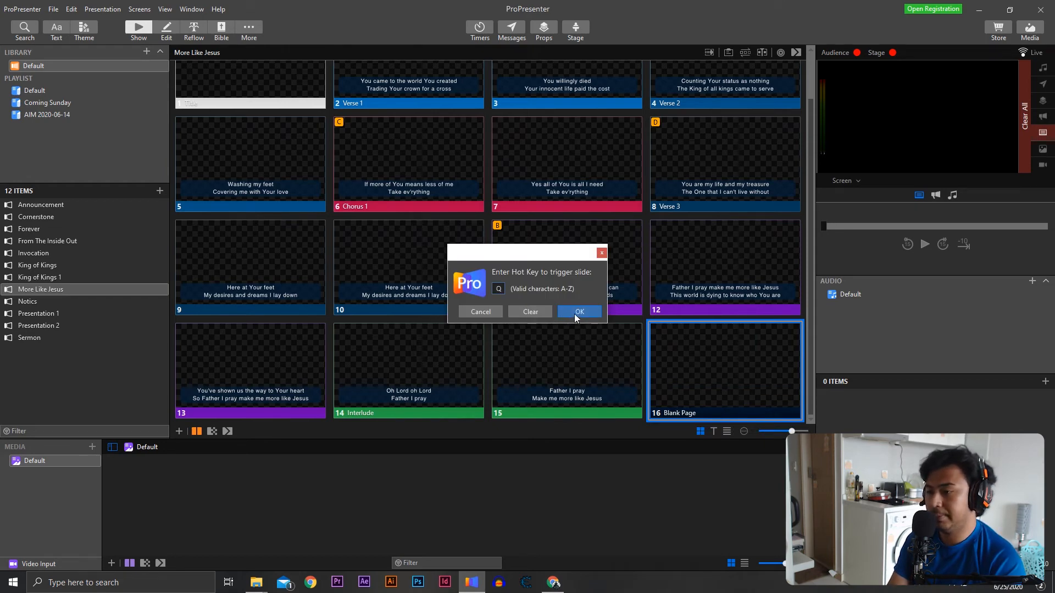
left_click(575, 314)
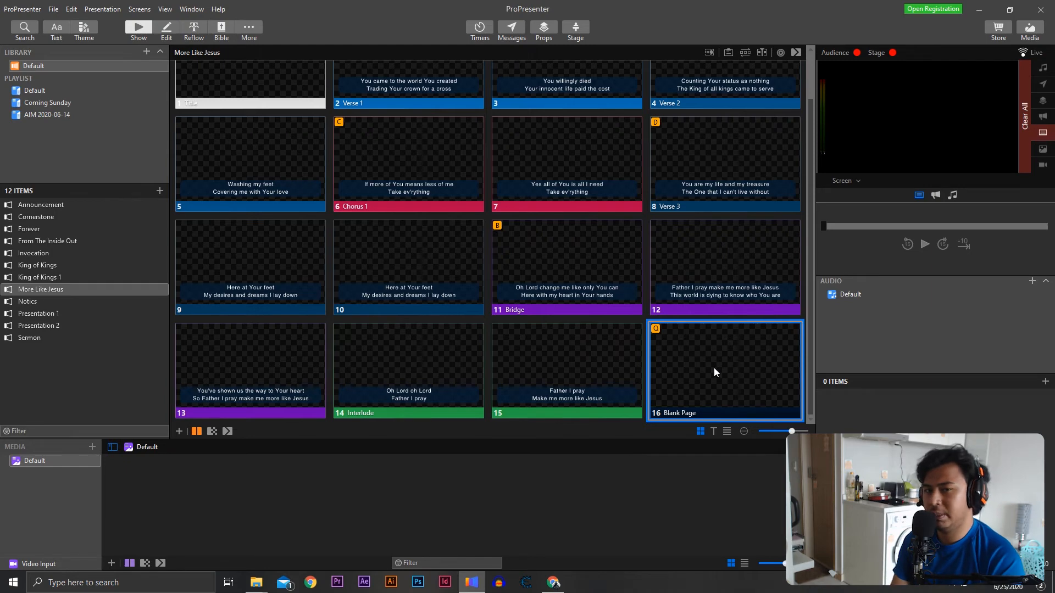
scroll(531, 320, "up", 1)
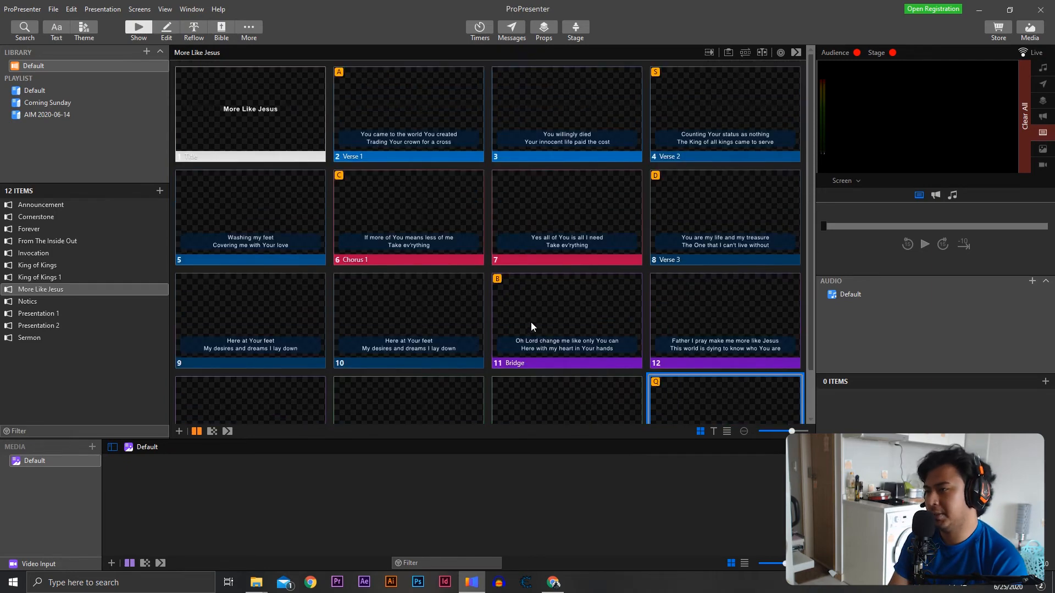
Show Verse 2 of More Like Jesus live, advance through slide 5 to Chorus 1, and go back to slide 5
left_click(716, 117)
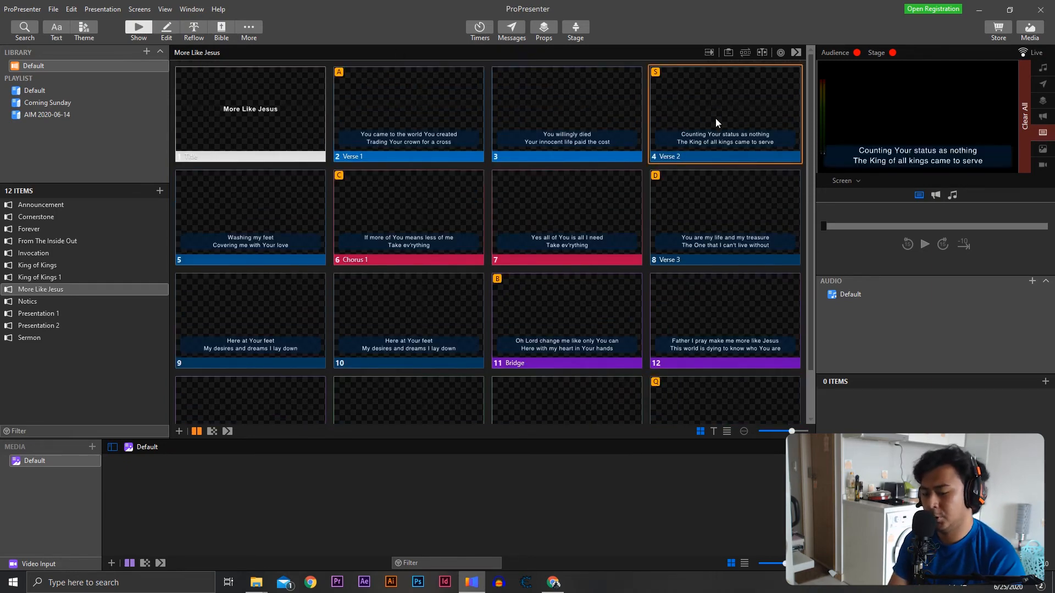
key("Right")
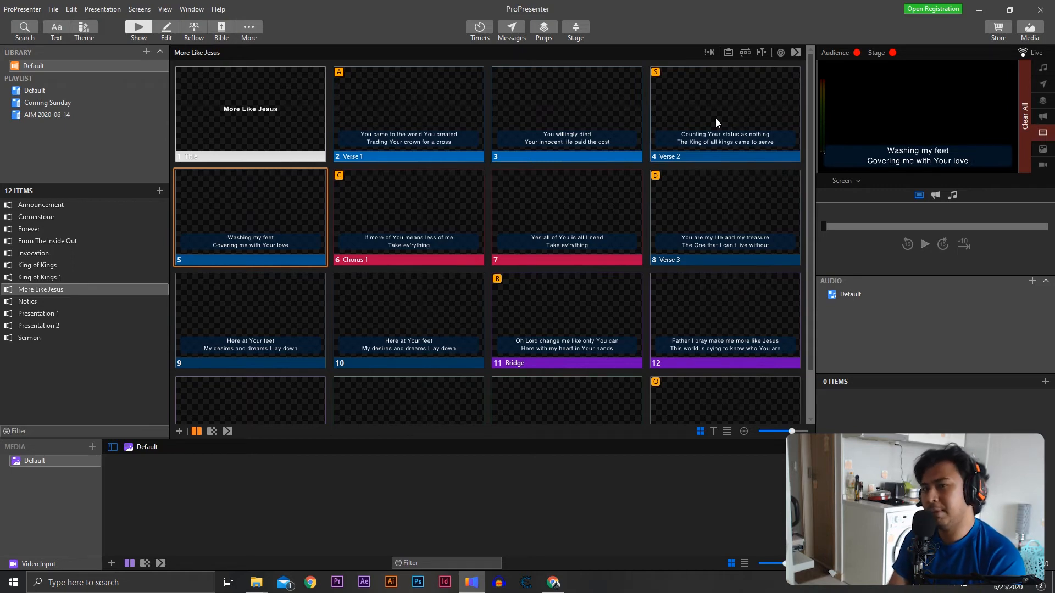
key("Right")
key("Left")
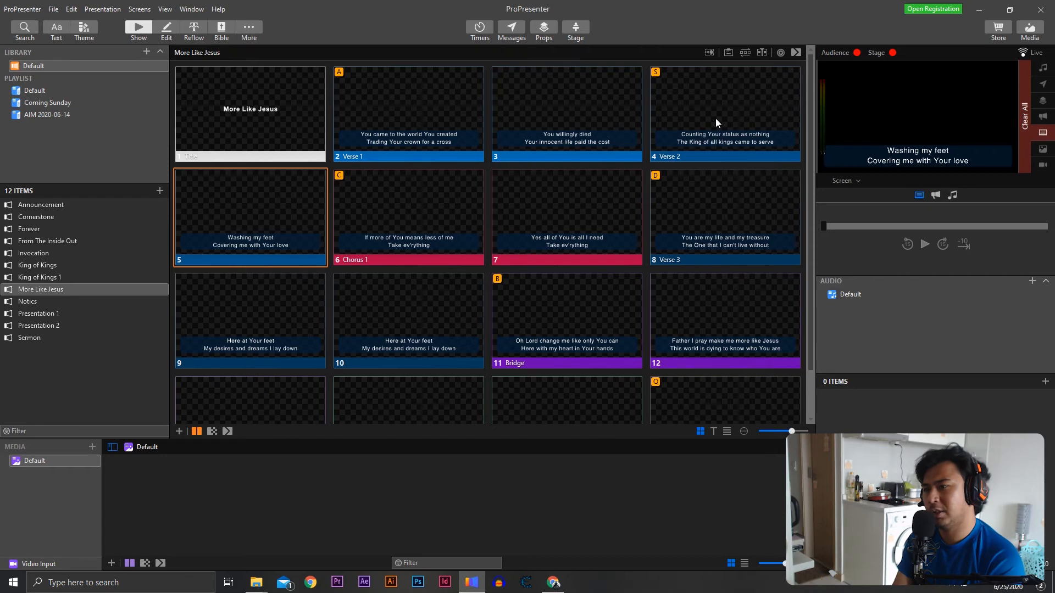
key("Right")
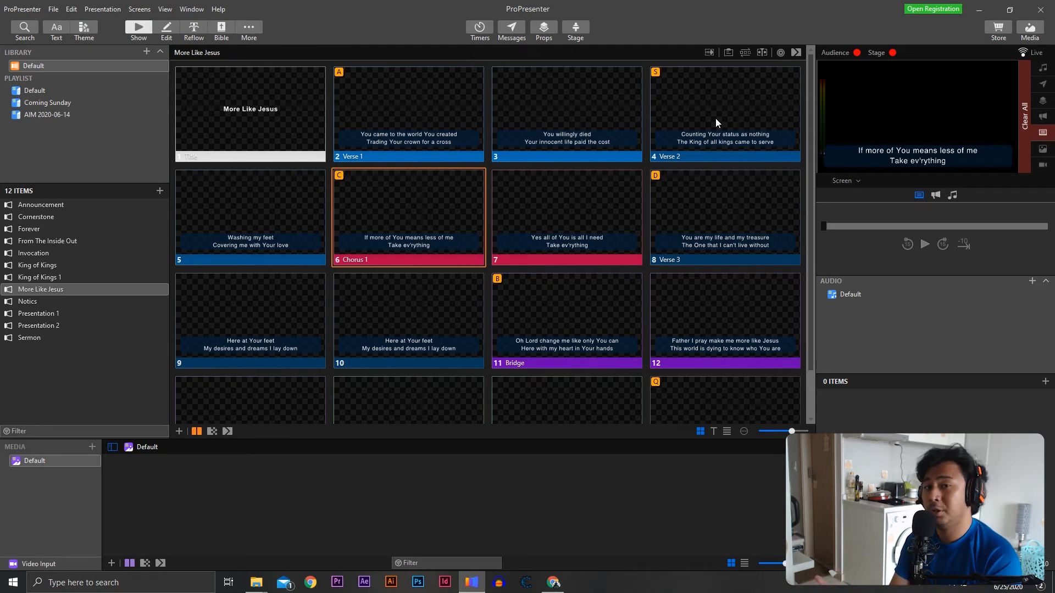
key("Left")
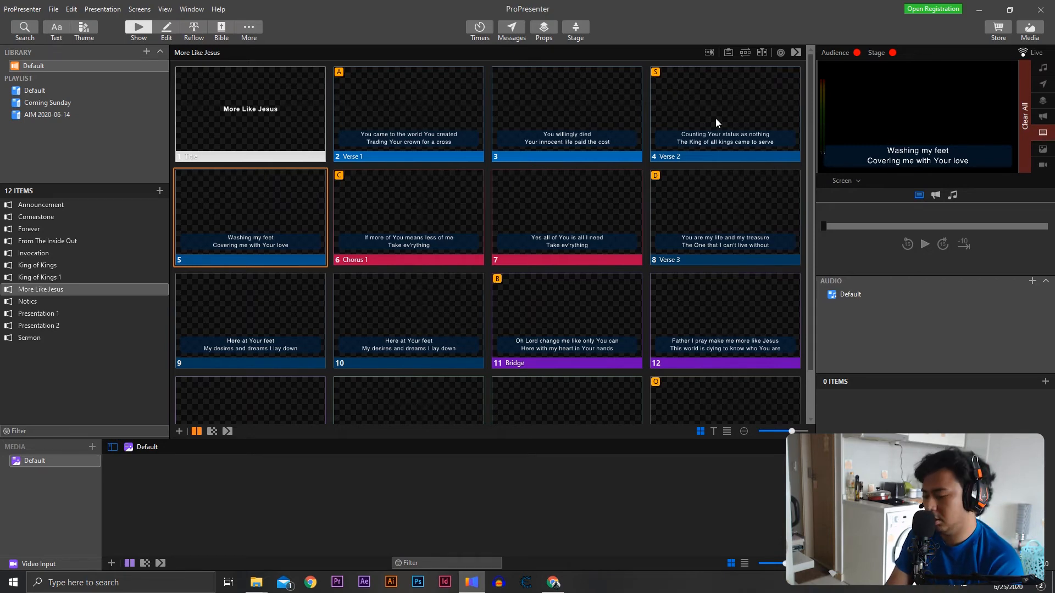
Send the Blank Page and Chorus 1 live with hot keys Q and C, and show the Verse 1 slide live
key("q")
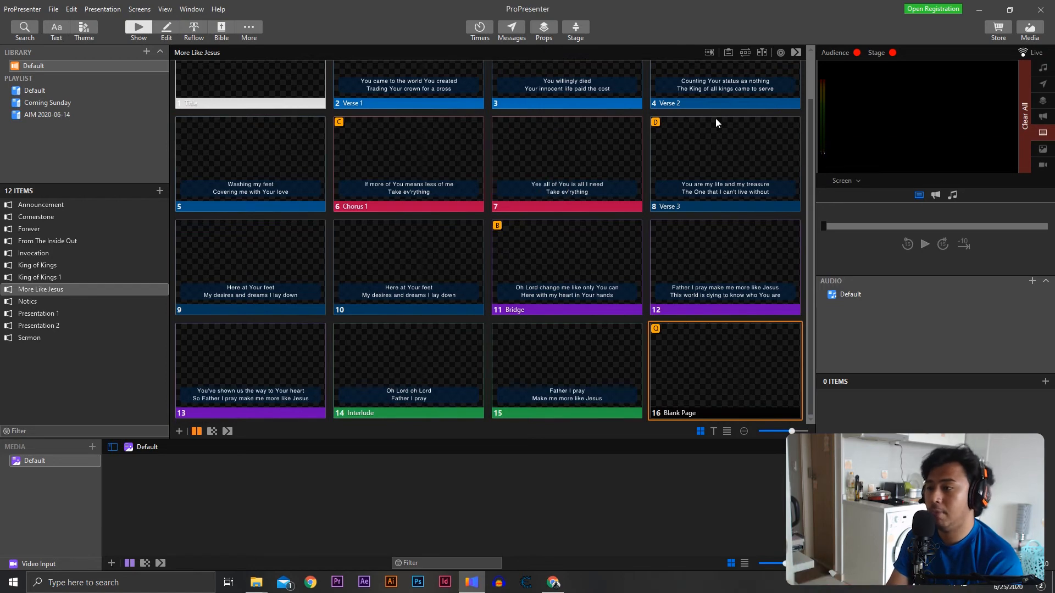
key("c")
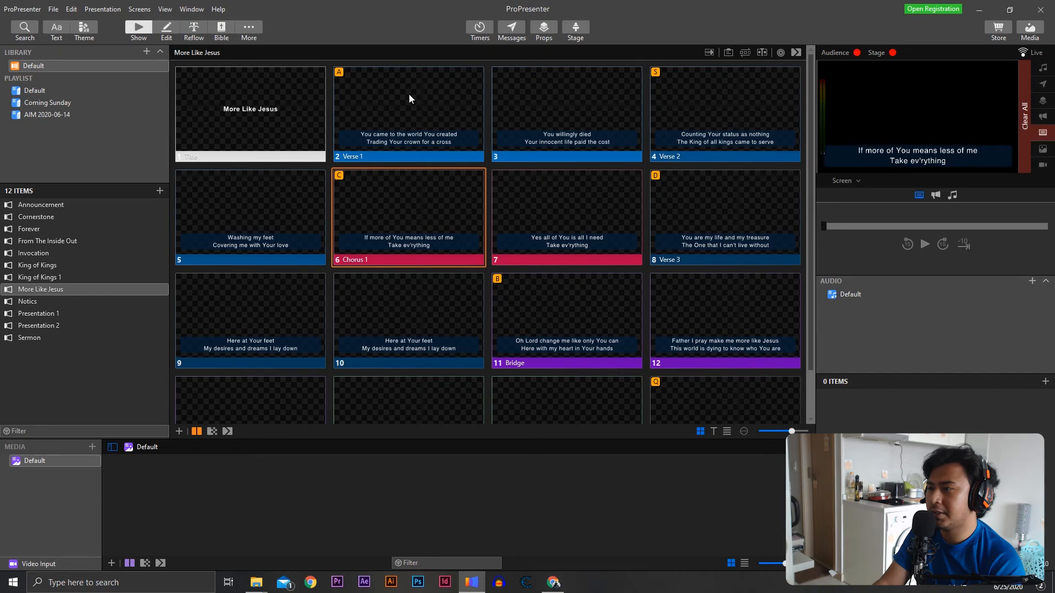
right_click(394, 94)
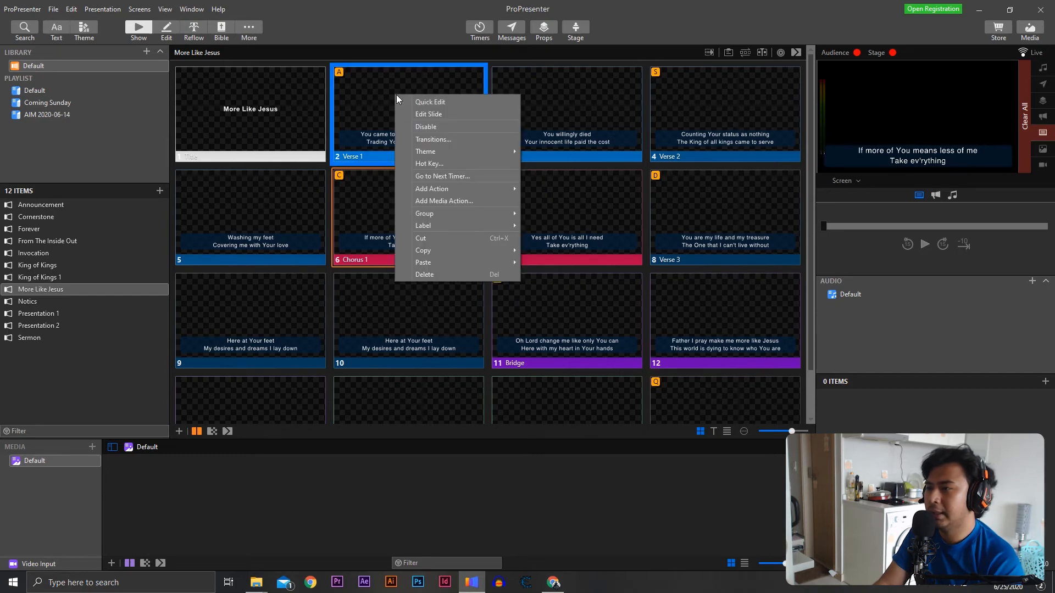
left_click(366, 135)
left_click(371, 118)
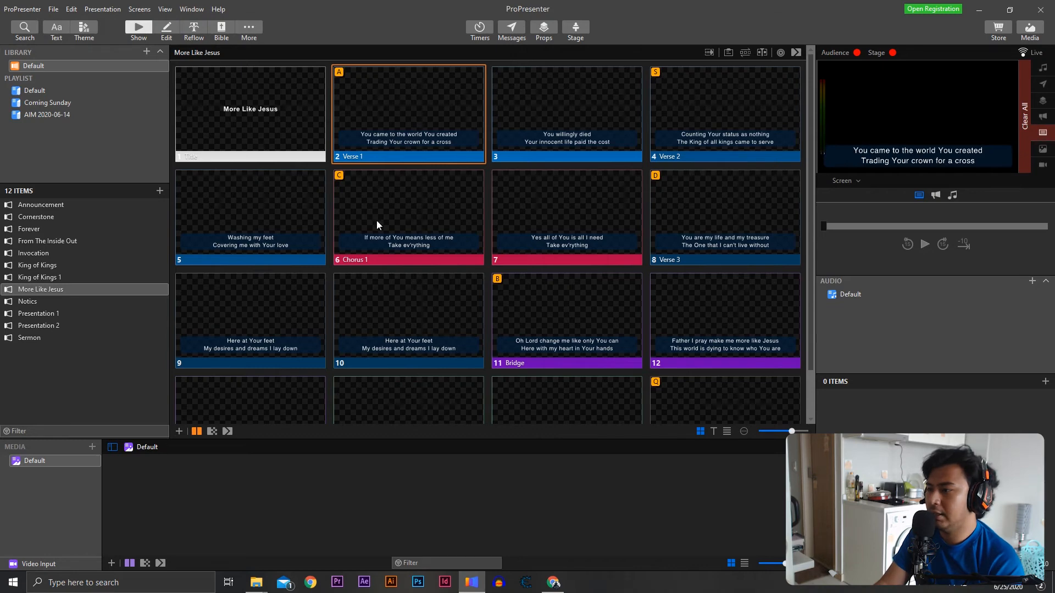
Change the group of slide 6, "If more of You means less of me", to Verse 3
right_click(355, 186)
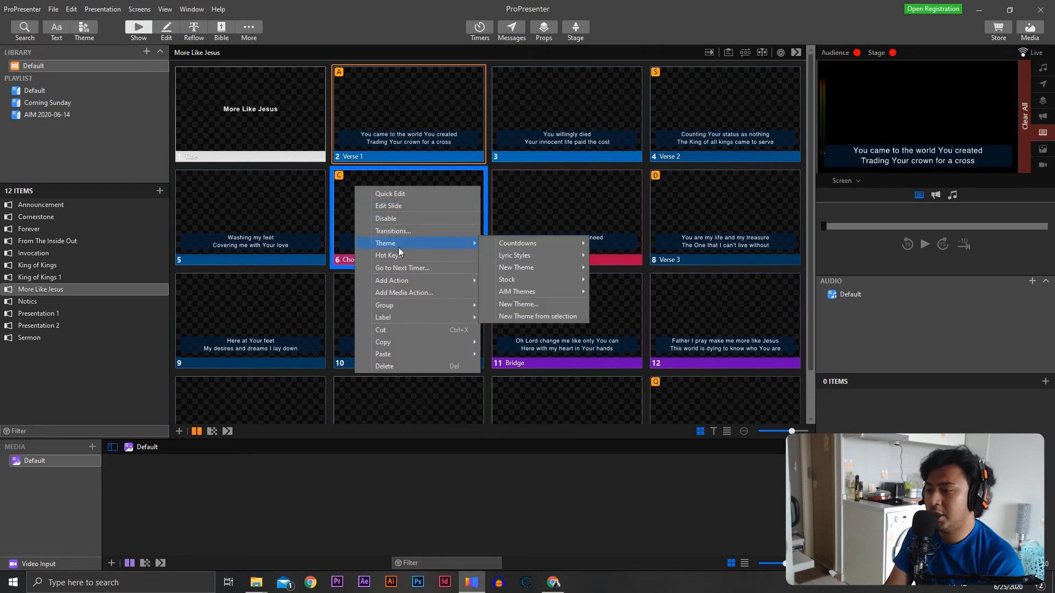
mouse_move(446, 311)
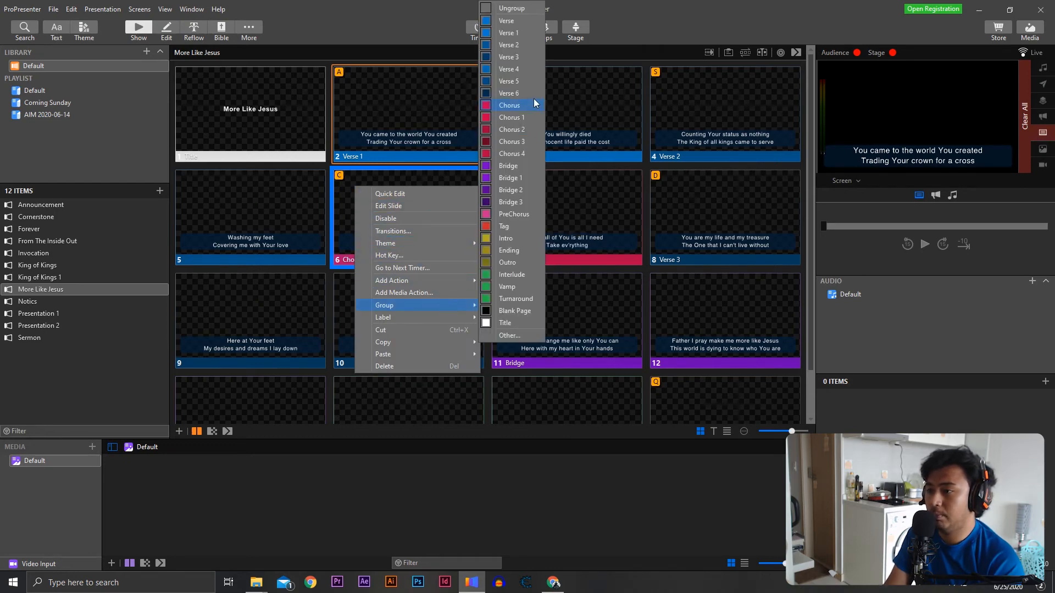
left_click(518, 59)
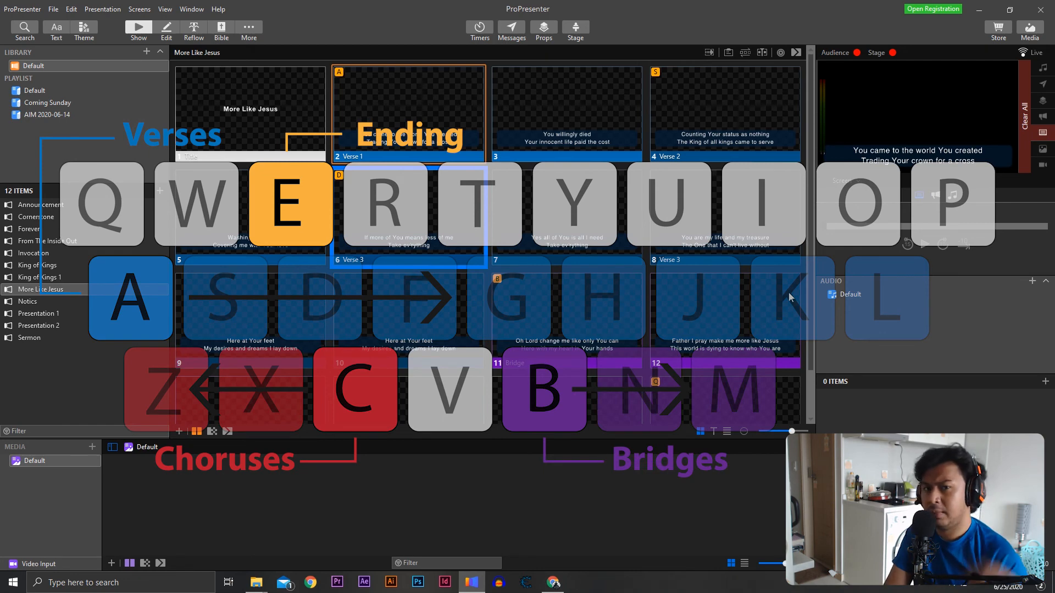
Assign hot key I to the Interlude slide, number 14
scroll(789, 294, "down", 2)
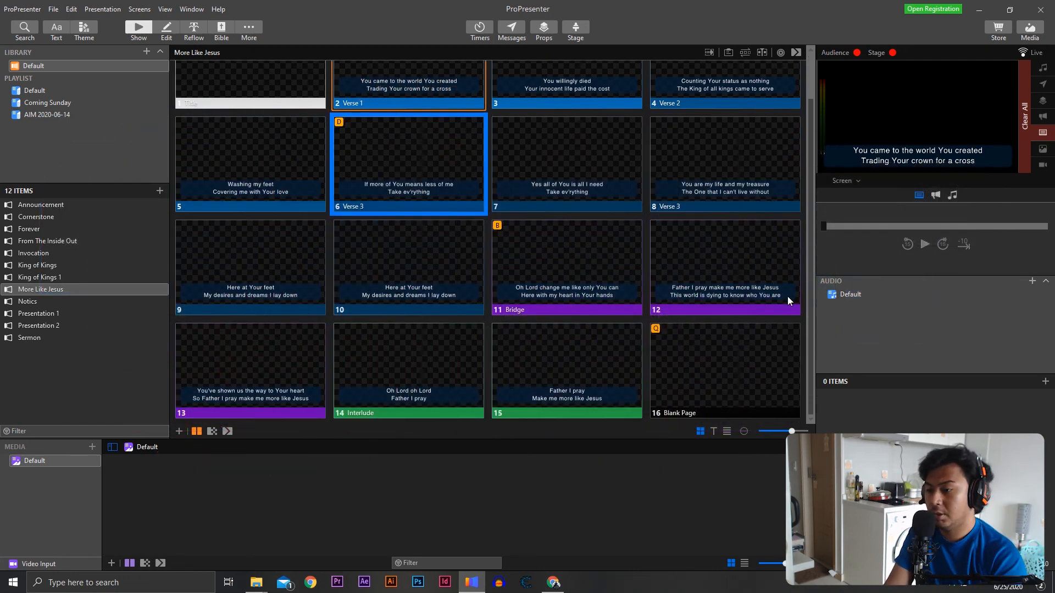
right_click(384, 339)
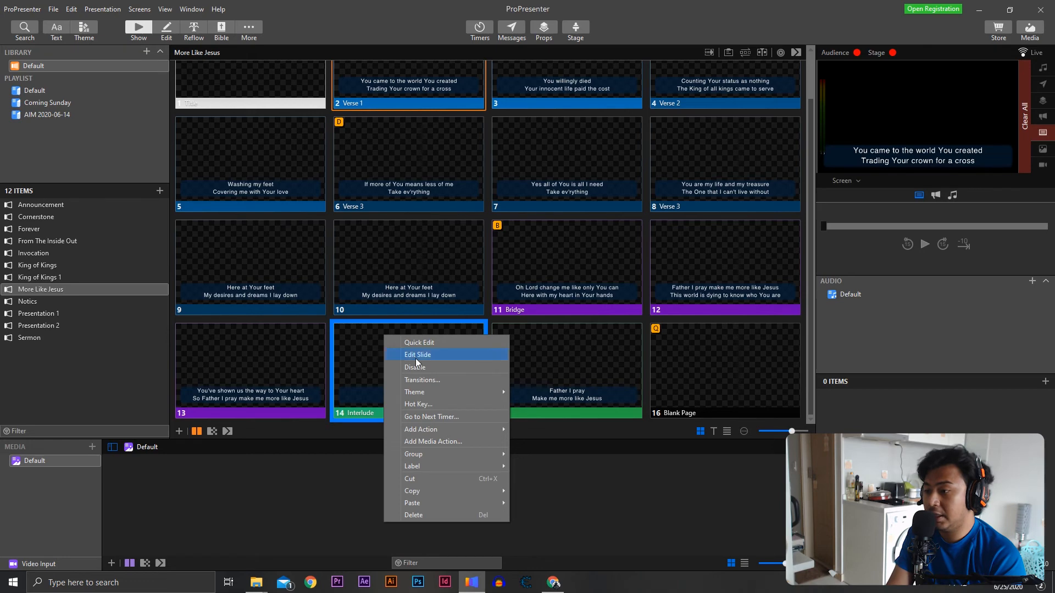
left_click(417, 404)
type("i")
left_click(576, 314)
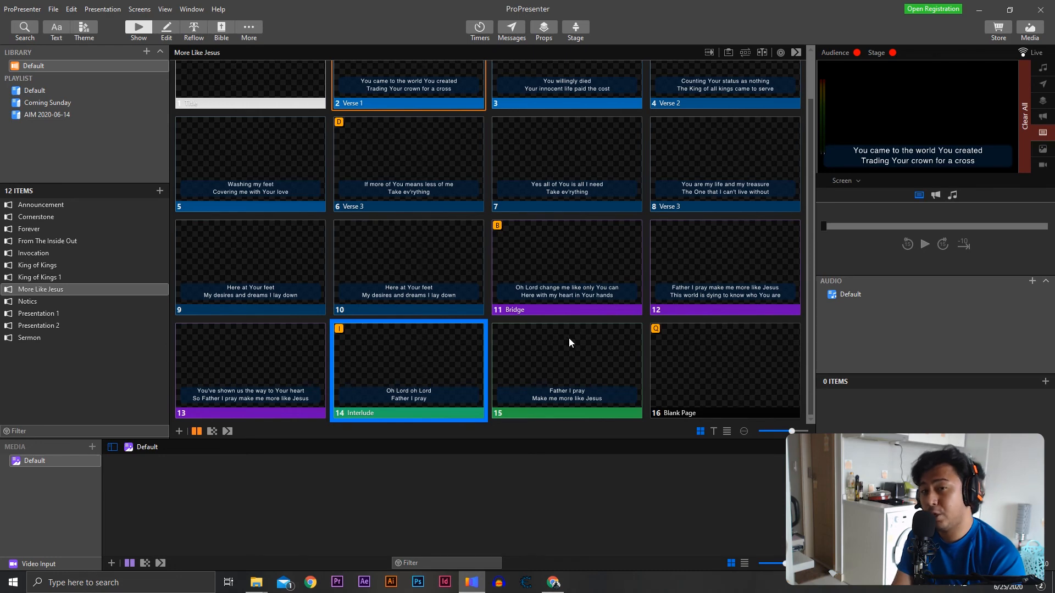
Export the More Like Jesus presentation as a bundle named "More Like Jesus.proBundle" to the Desktop
scroll(539, 275, "up", 1)
scroll(693, 261, "down", 1)
scroll(678, 265, "up", 1)
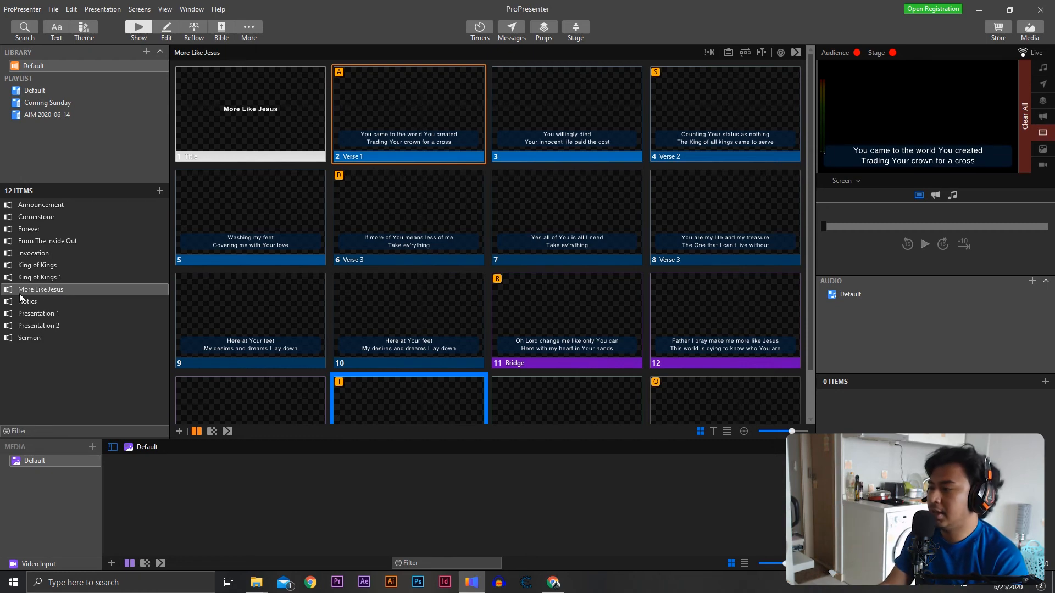
right_click(66, 291)
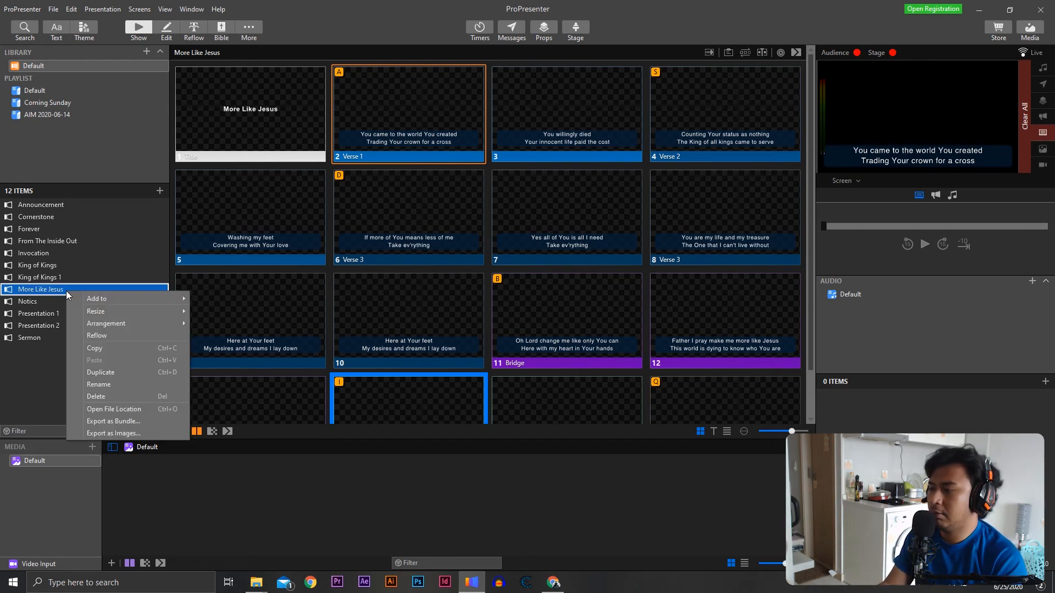
left_click(116, 423)
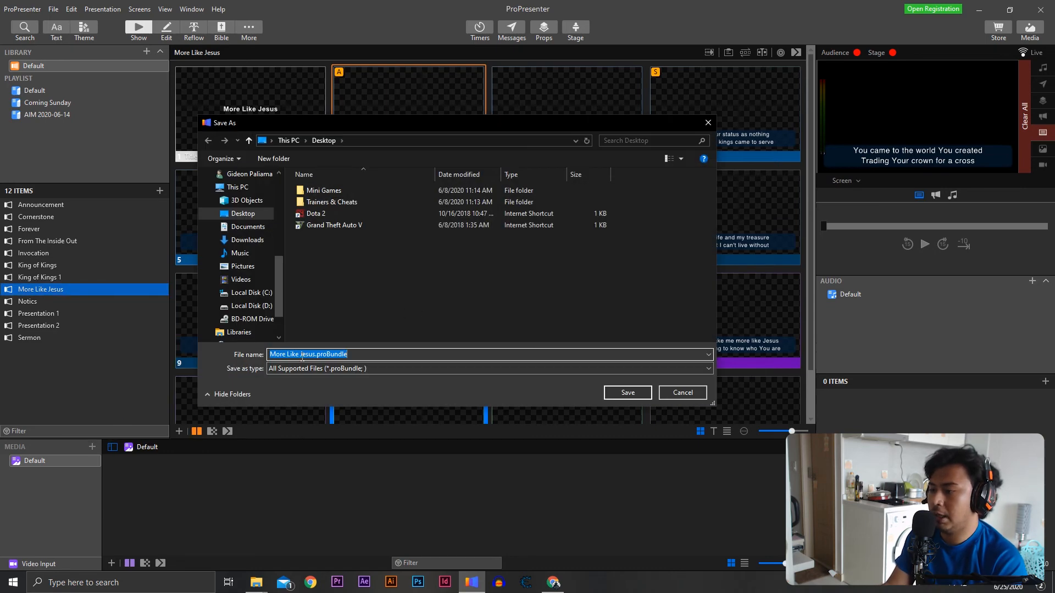
left_click(250, 215)
left_click(624, 392)
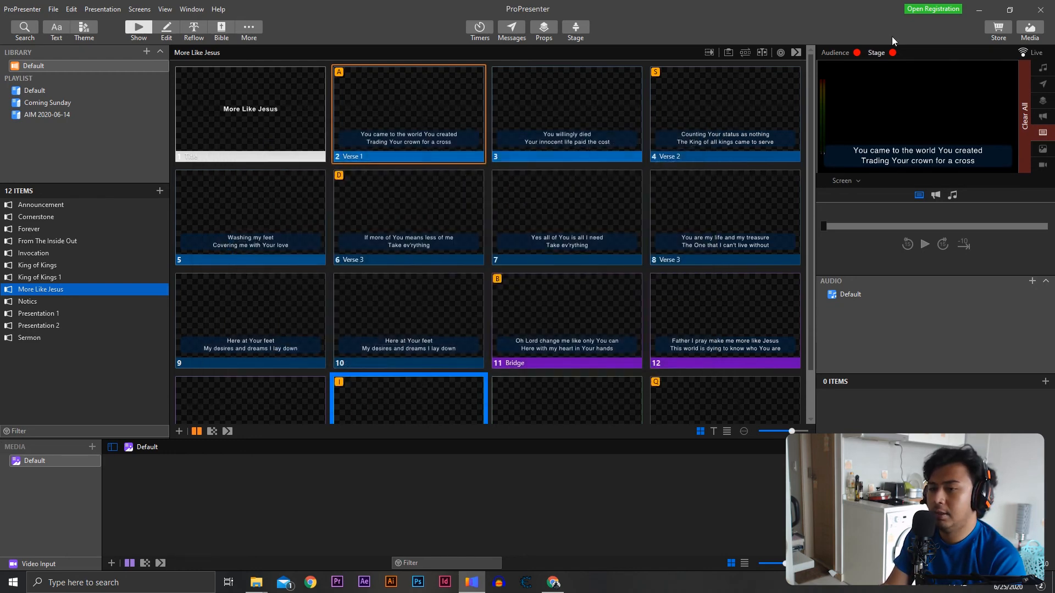
Minimize the open windows to reveal the desktop and move the exported More Like Jesus bundle file on it
left_click(979, 9)
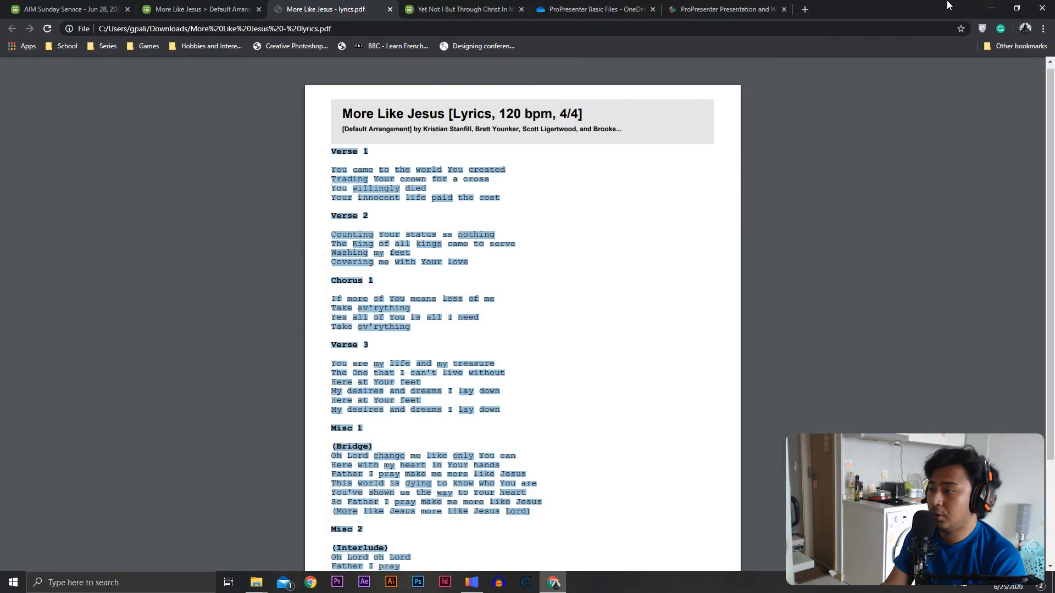
left_click(992, 7)
left_click_drag(14, 88, 55, 96)
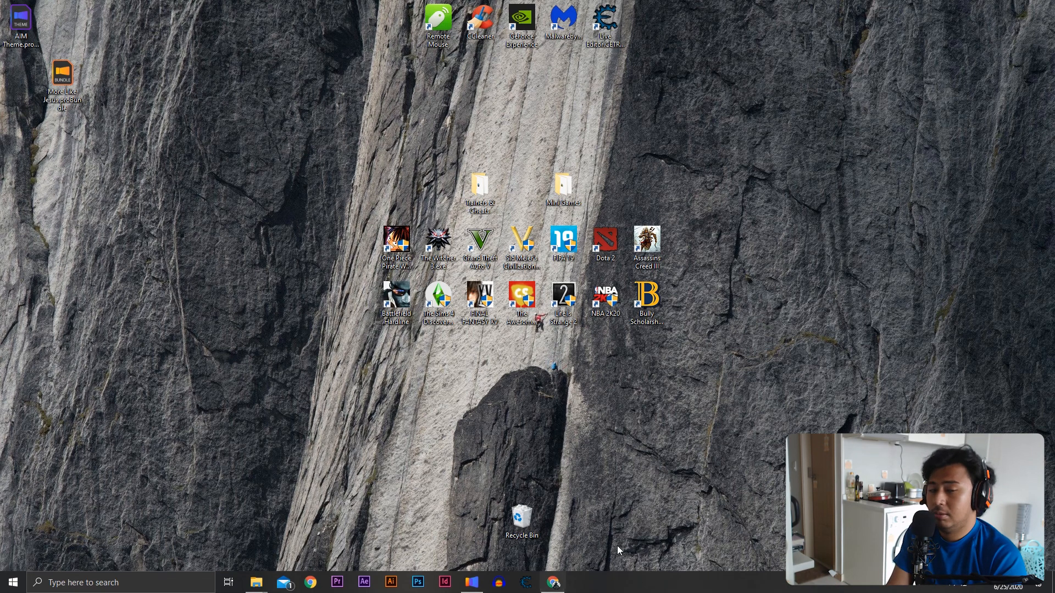
Switch to OneDrive in Chrome and open the folder Media Files > Sunday Services > 2020 > 6 June
left_click(553, 582)
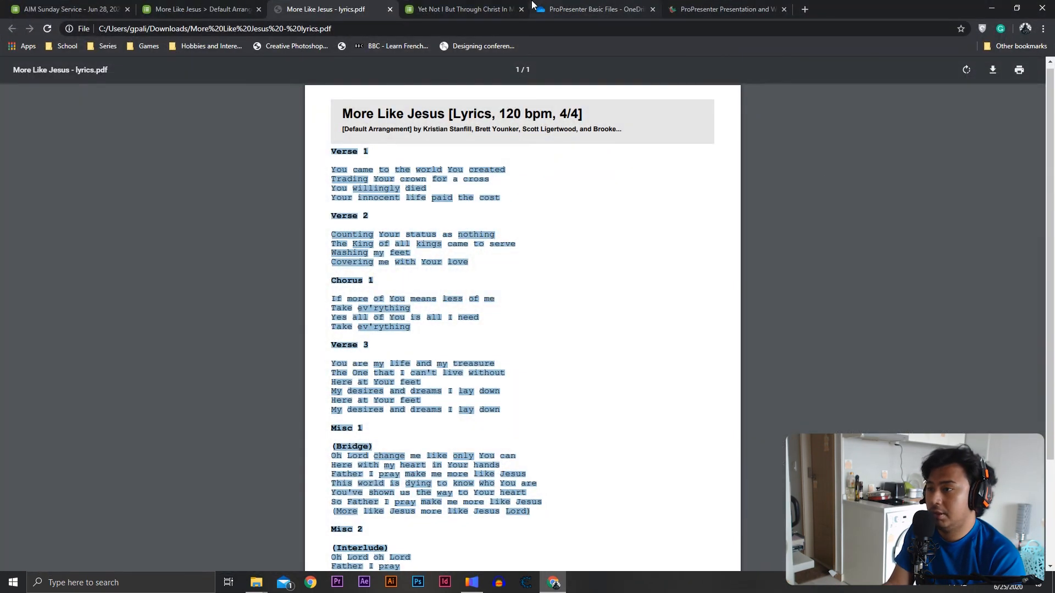
left_click(592, 9)
left_click(209, 148)
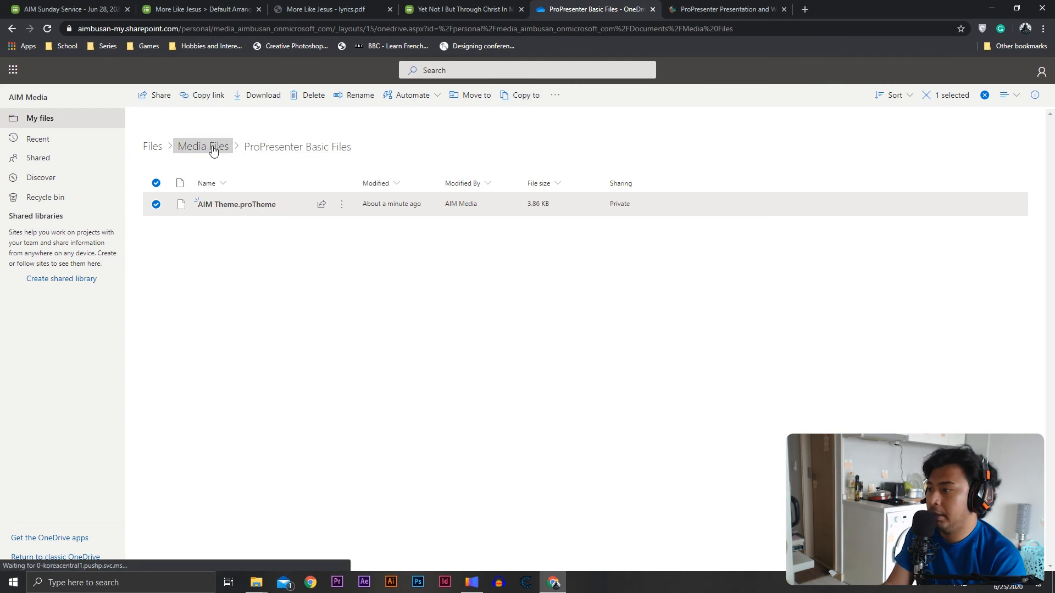
left_click(231, 206)
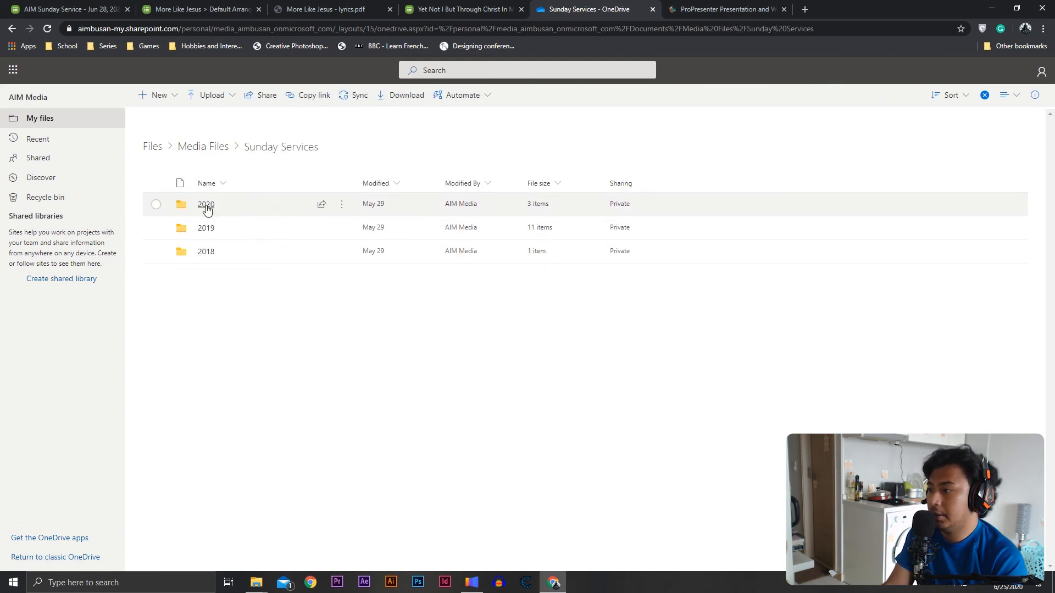
left_click(215, 204)
left_click(215, 208)
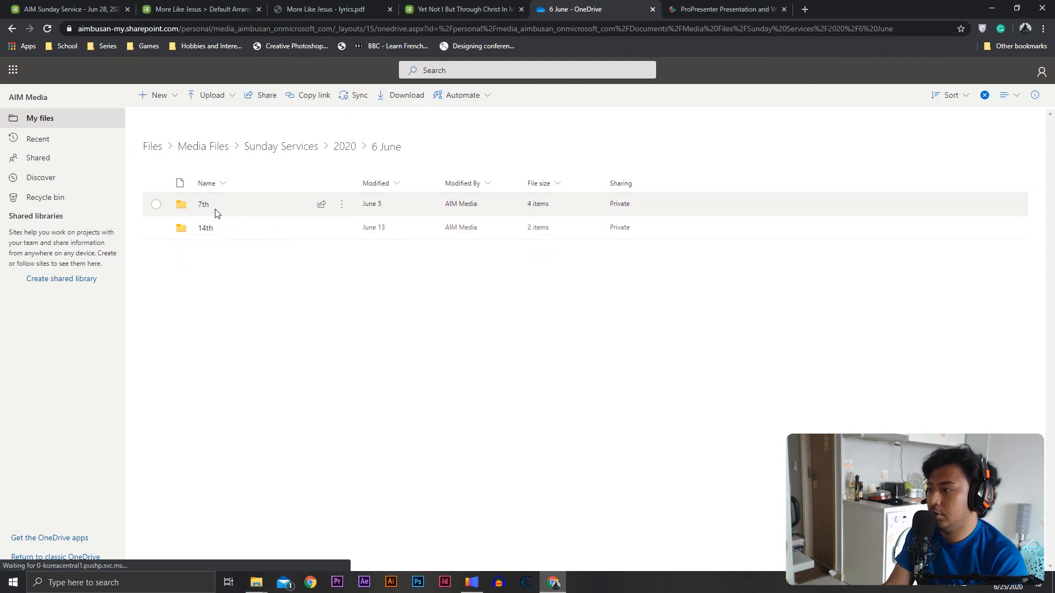
Create a folder named "28th" inside the 6 June folder
left_click(156, 97)
left_click(172, 126)
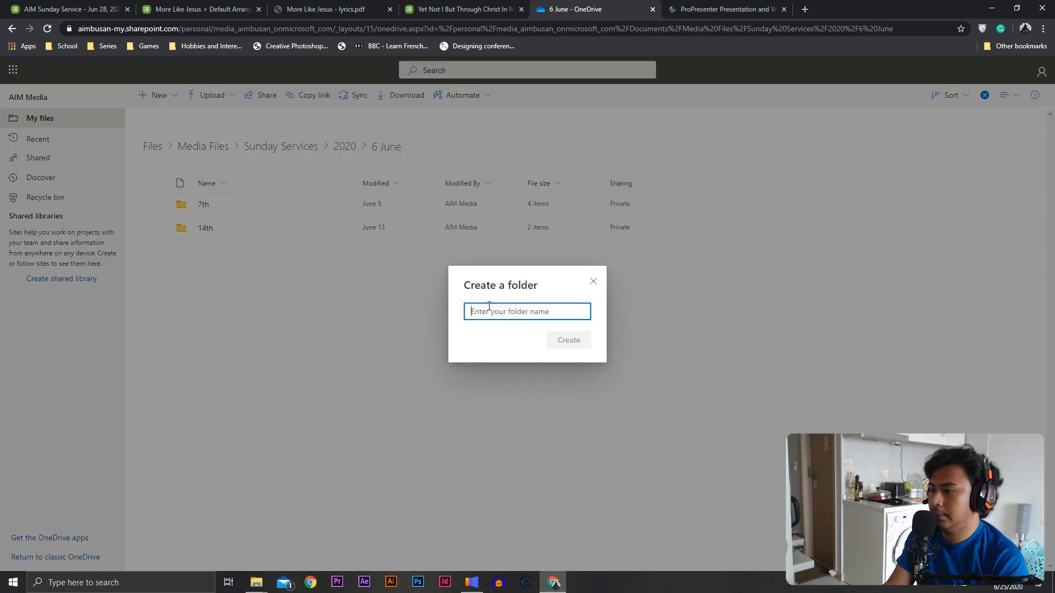
type("28")
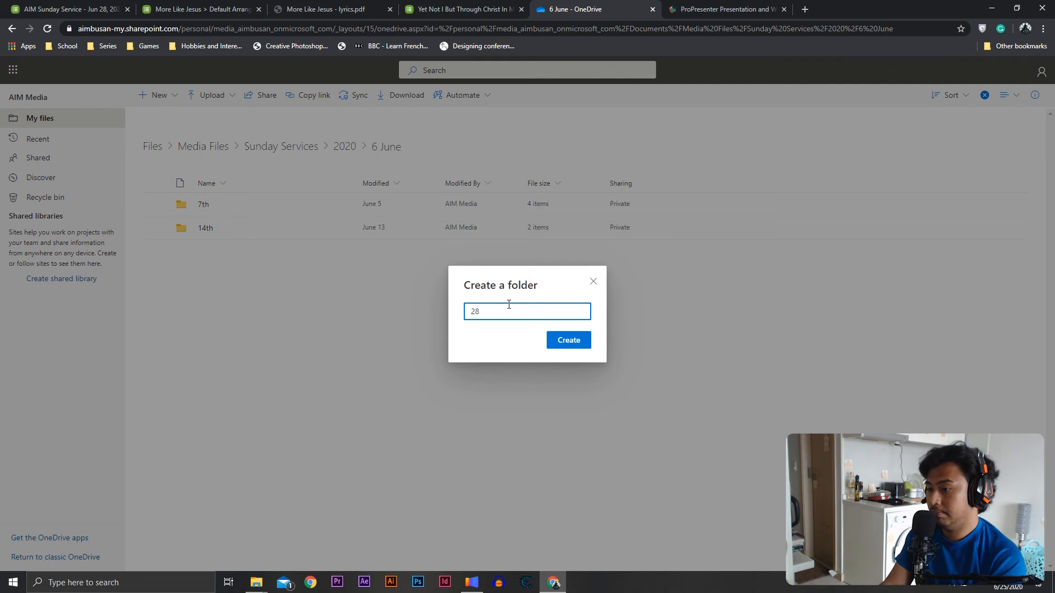
type("th")
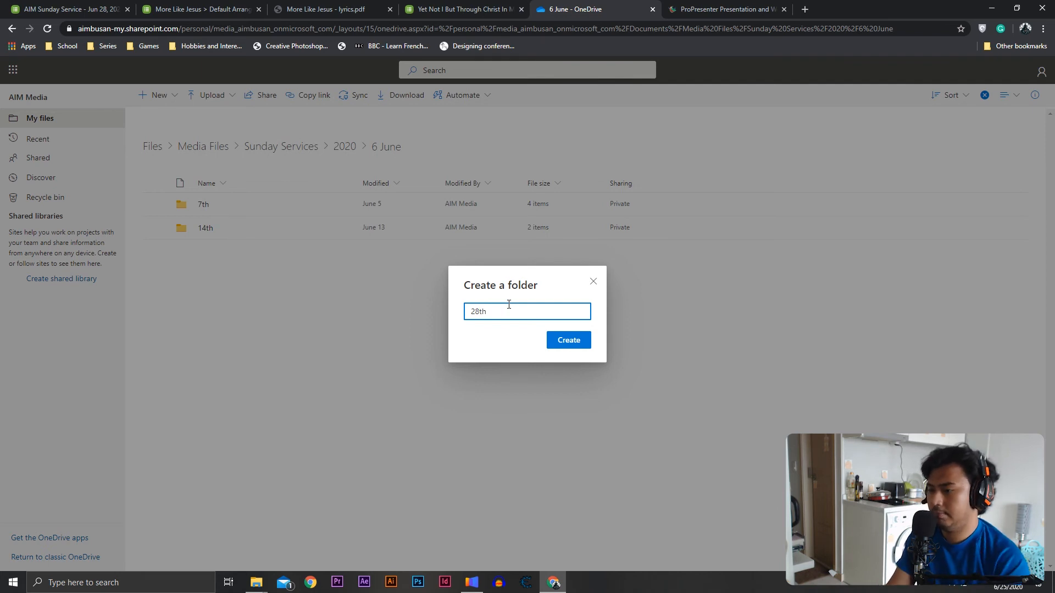
left_click(566, 341)
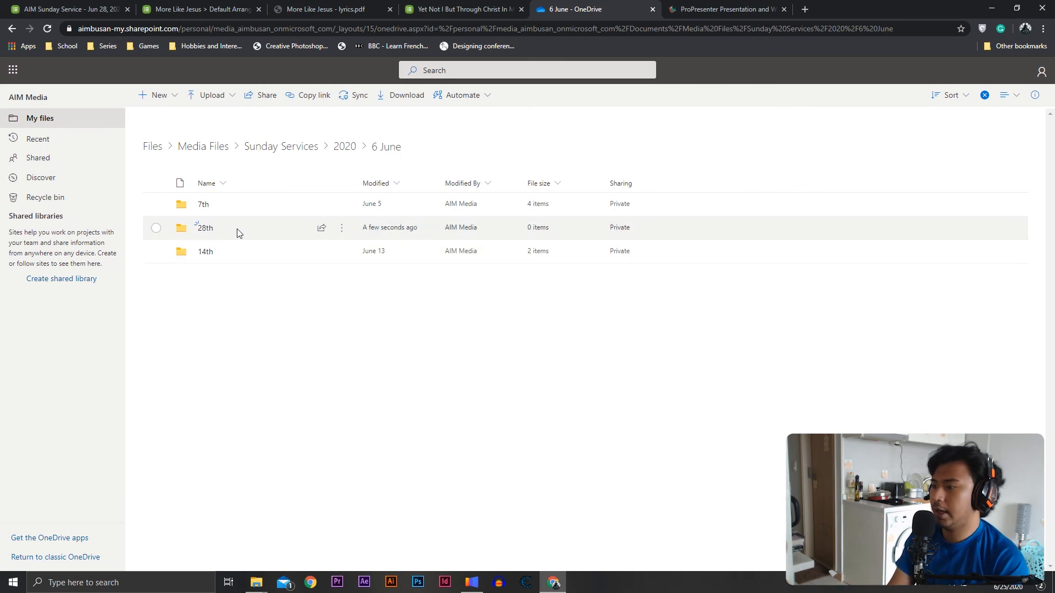
Open the 28th folder and upload the More Like Jesus bundle file from the desktop into it
double_click(236, 228)
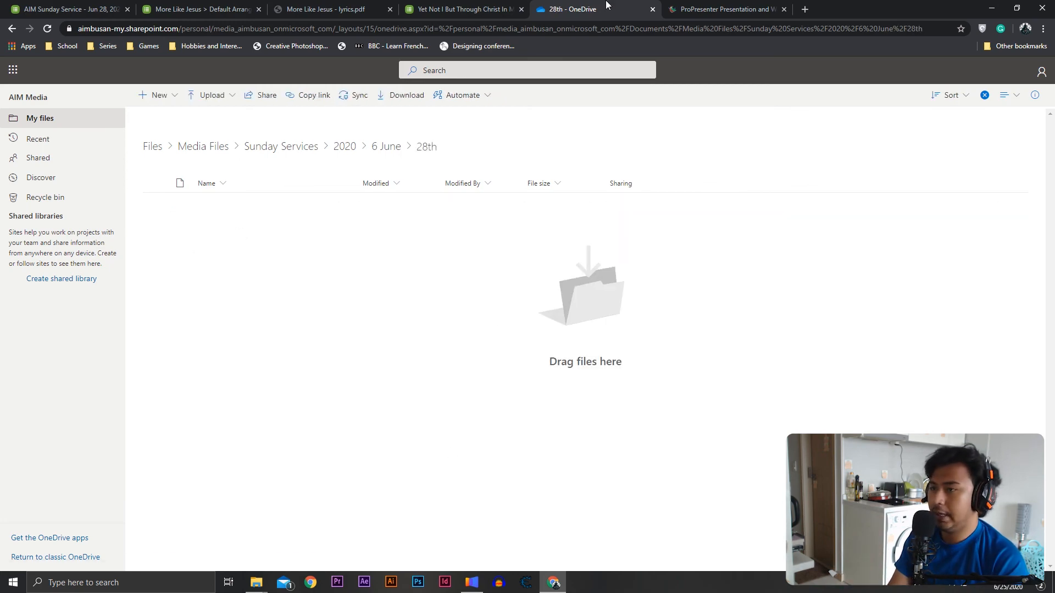
double_click(828, 5)
left_click_drag(87, 85, 580, 297)
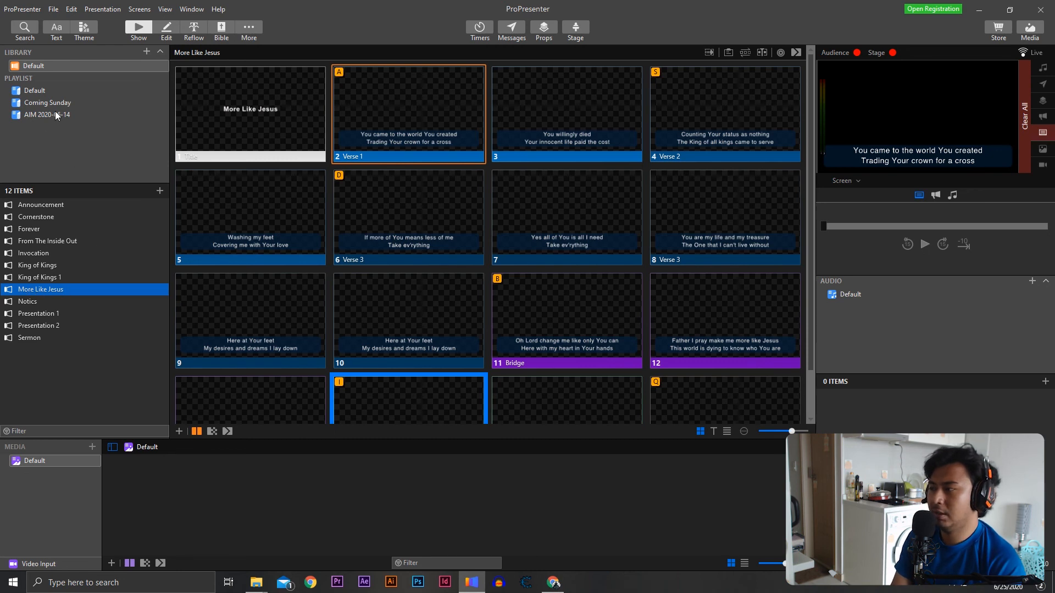
In ProPresenter, create a new playlist named "AIM 2020-06-28"
left_click(146, 52)
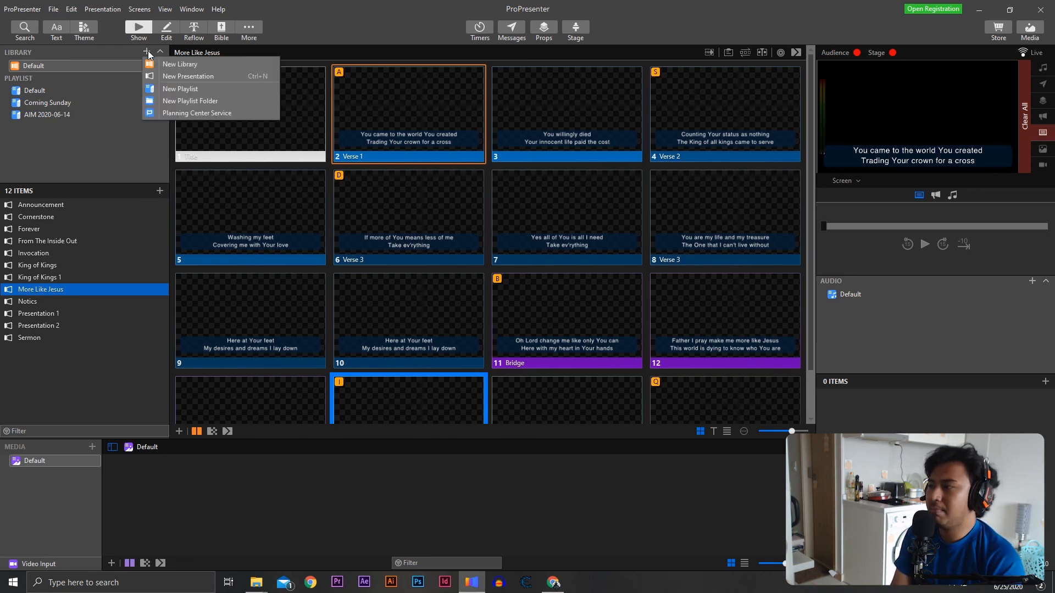
left_click(171, 88)
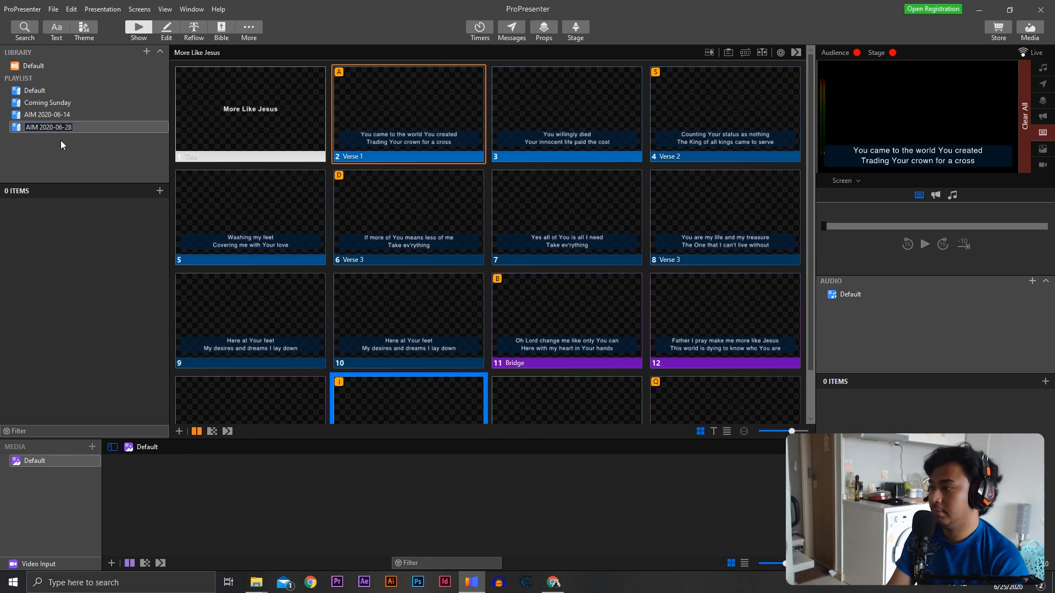
key("Return")
Add More Like Jesus from the Default library to the AIM 2020-06-28 playlist and open that playlist
left_click(45, 65)
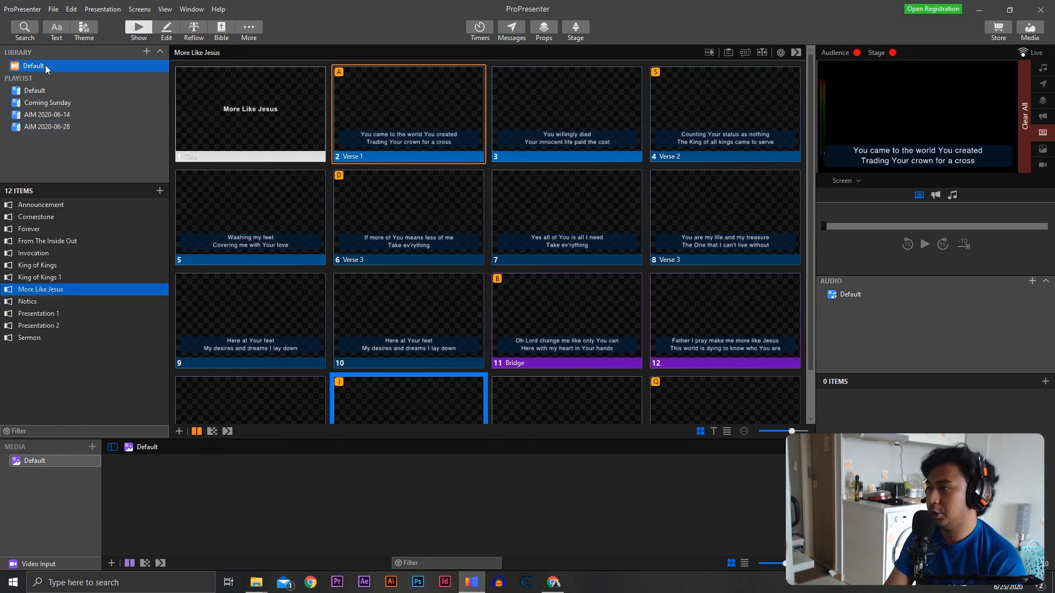
left_click_drag(38, 289, 47, 126)
left_click(47, 126)
left_click(61, 232)
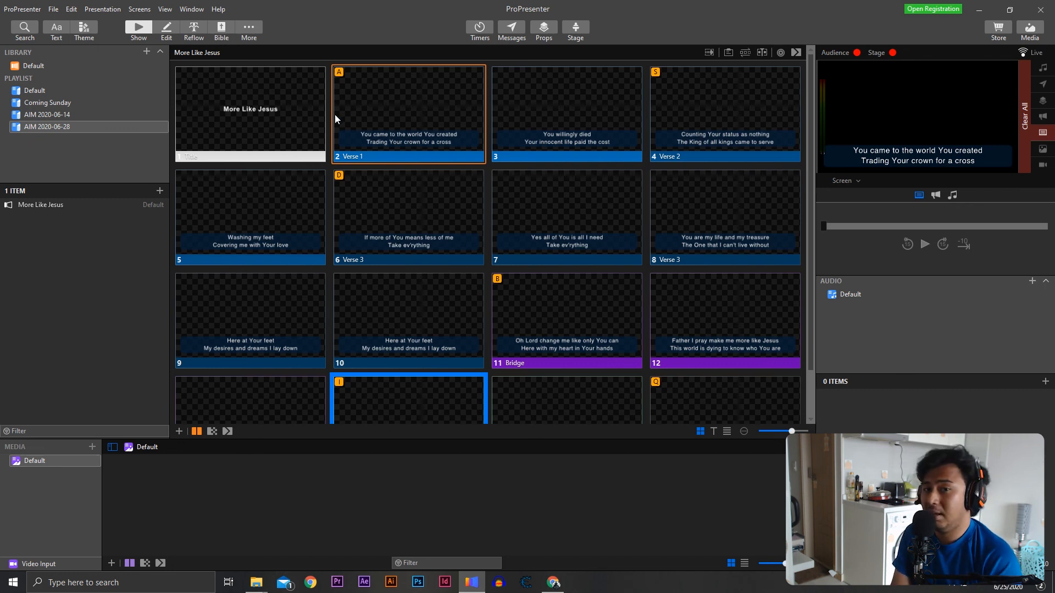
Check the AIM 2020-06-14 playlist for its service layout and delete the AIM 2020-06-28 playlist
left_click(44, 115)
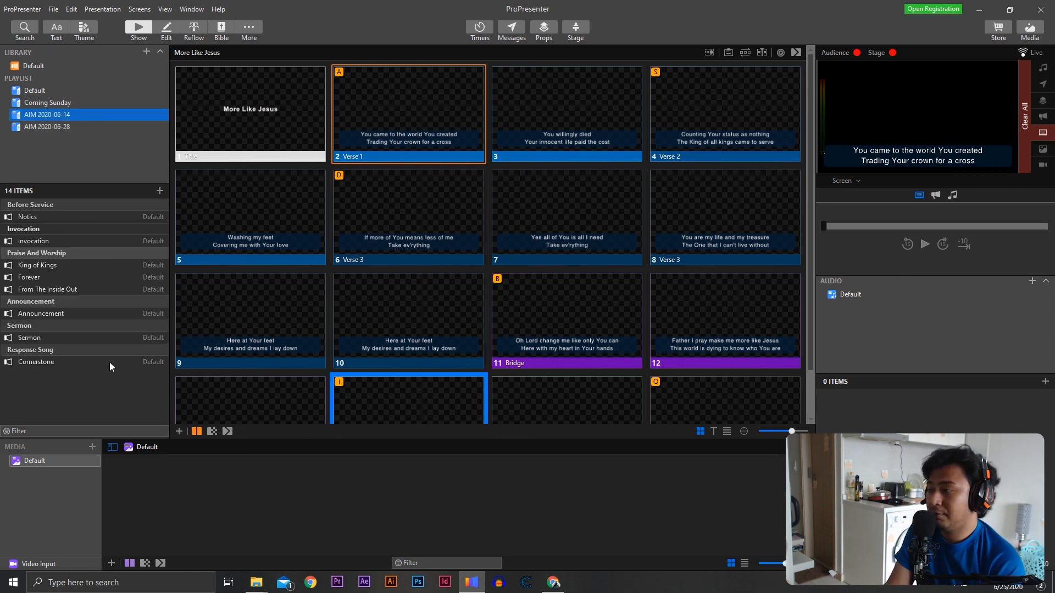
left_click(57, 128)
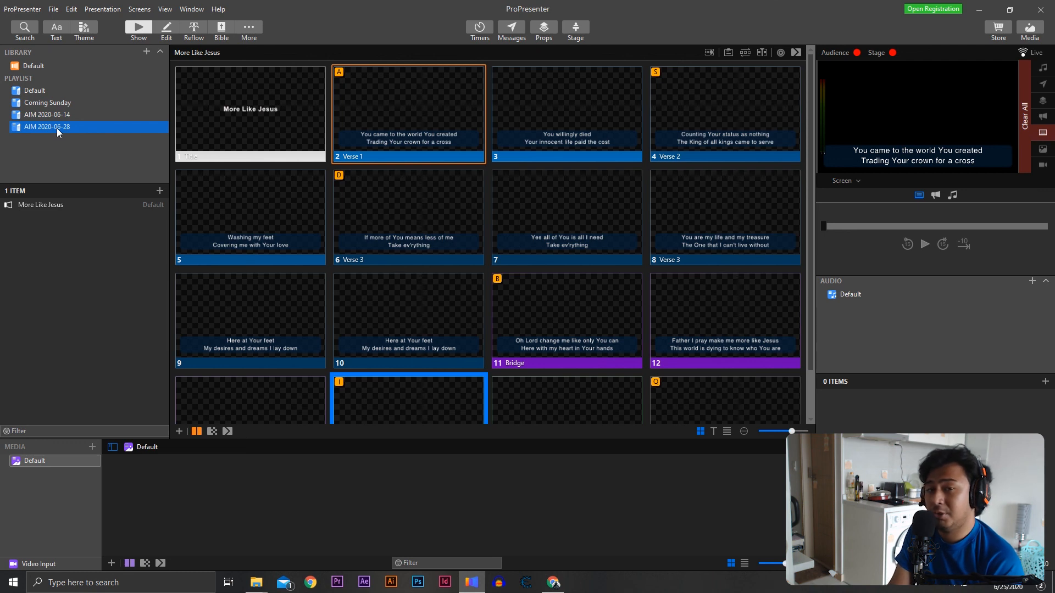
key("Delete")
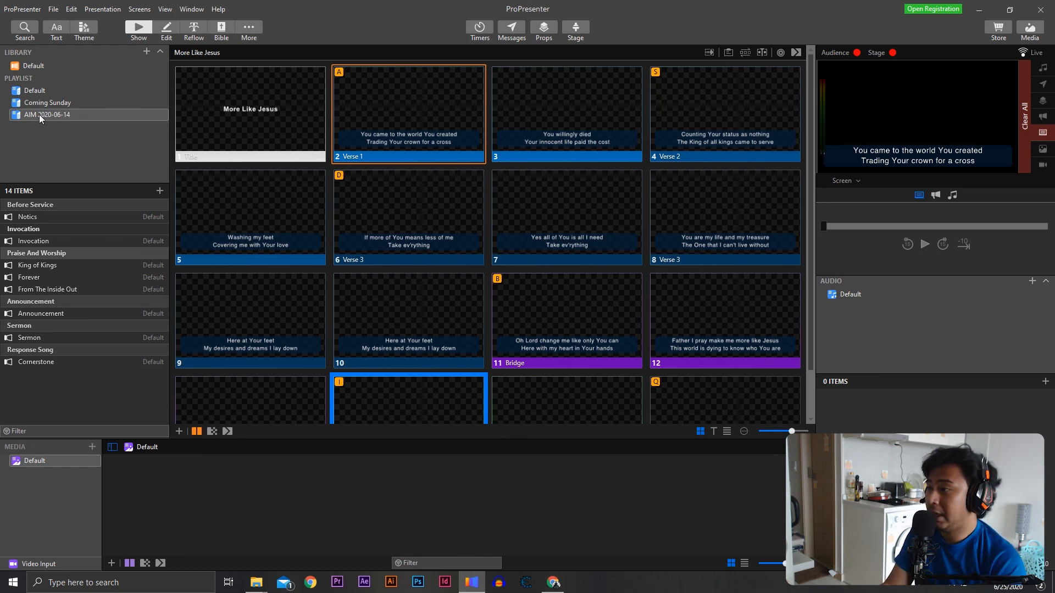
Duplicate the AIM 2020-06-14 playlist and rename the copy as AIM 2020-06-28
right_click(38, 114)
left_click(83, 157)
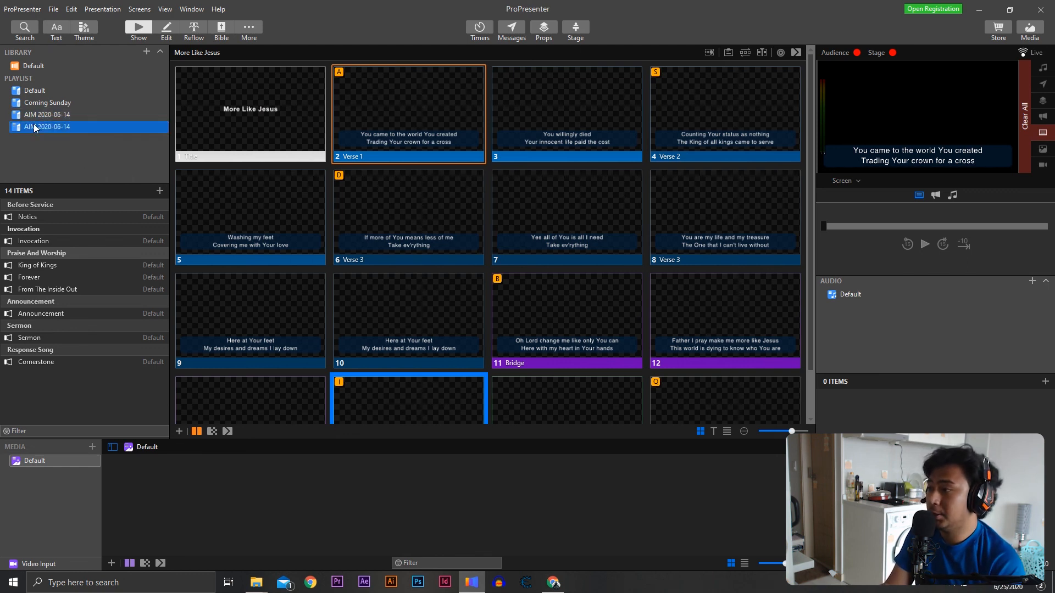
right_click(34, 123)
left_click(61, 132)
left_click(74, 127)
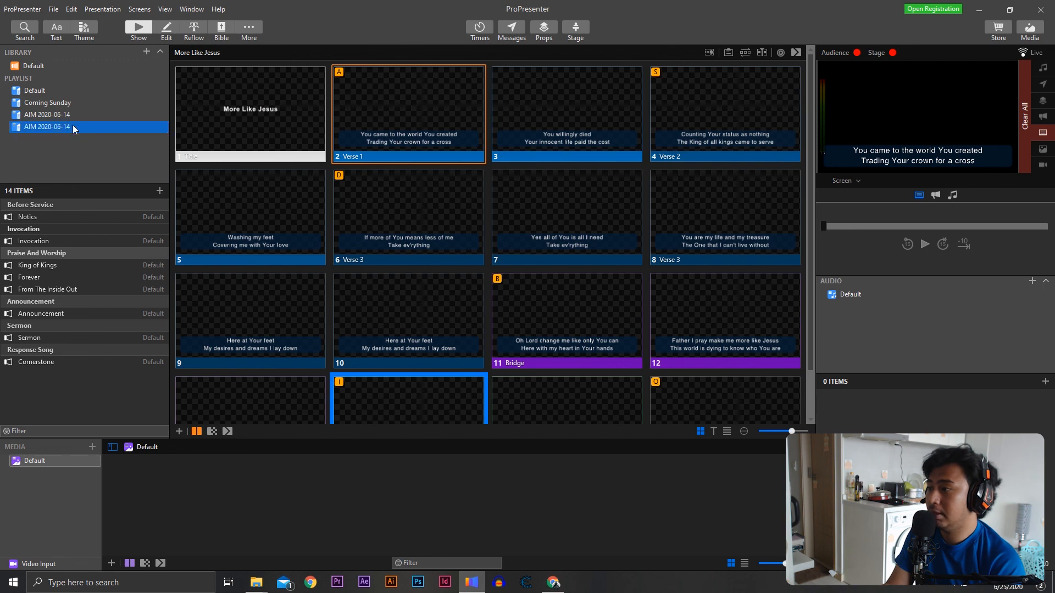
right_click(69, 125)
left_click(81, 136)
left_click(68, 126)
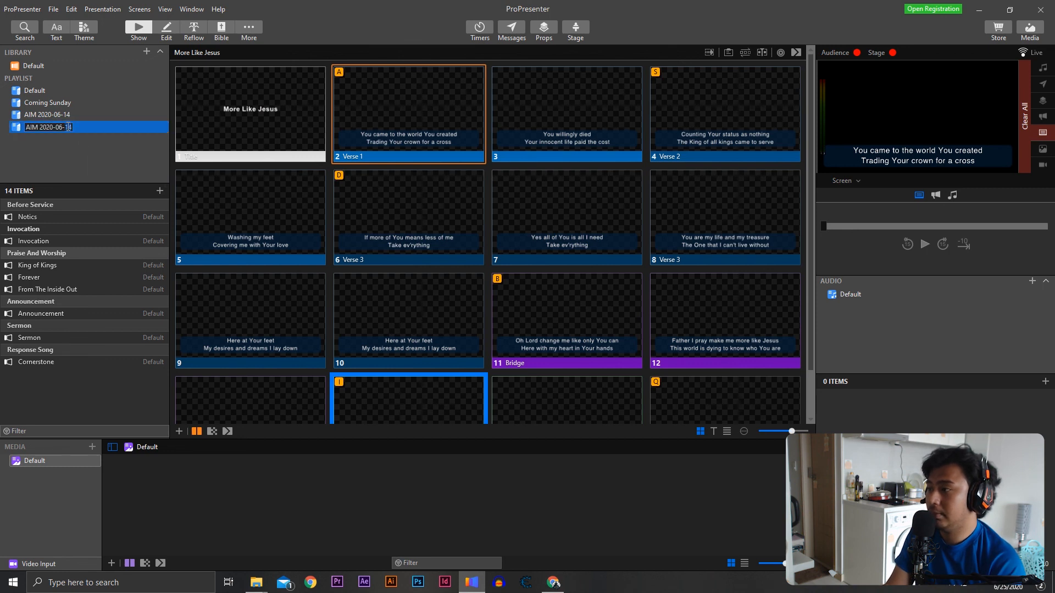
type("28")
key("Return")
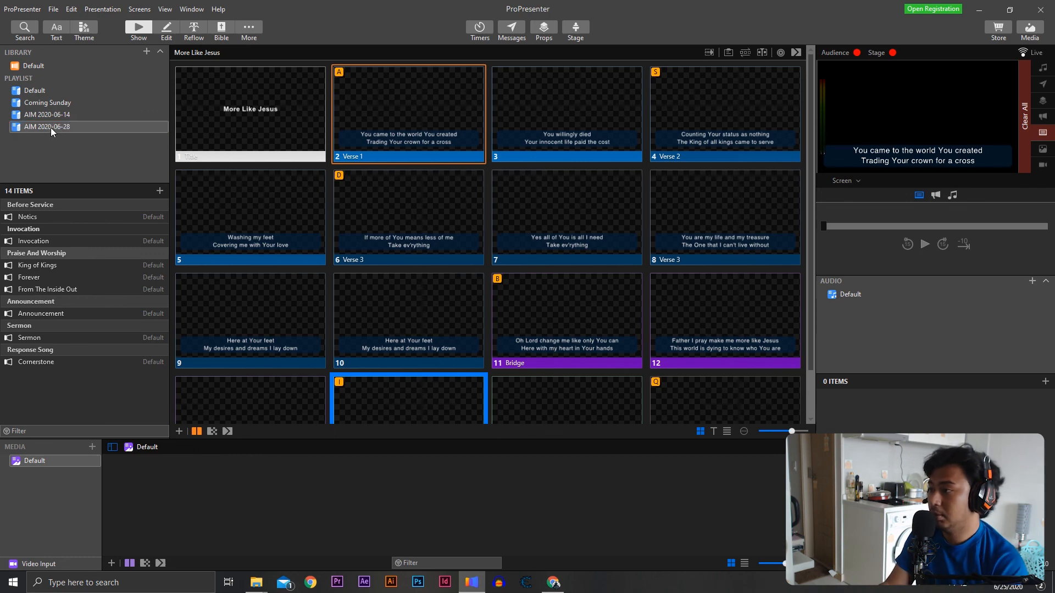
Remove King of Kings, Forever and From The Inside Out from the Praise And Worship section of the AIM 2020-06-28 playlist
left_click(31, 266)
left_click(31, 289, "shift")
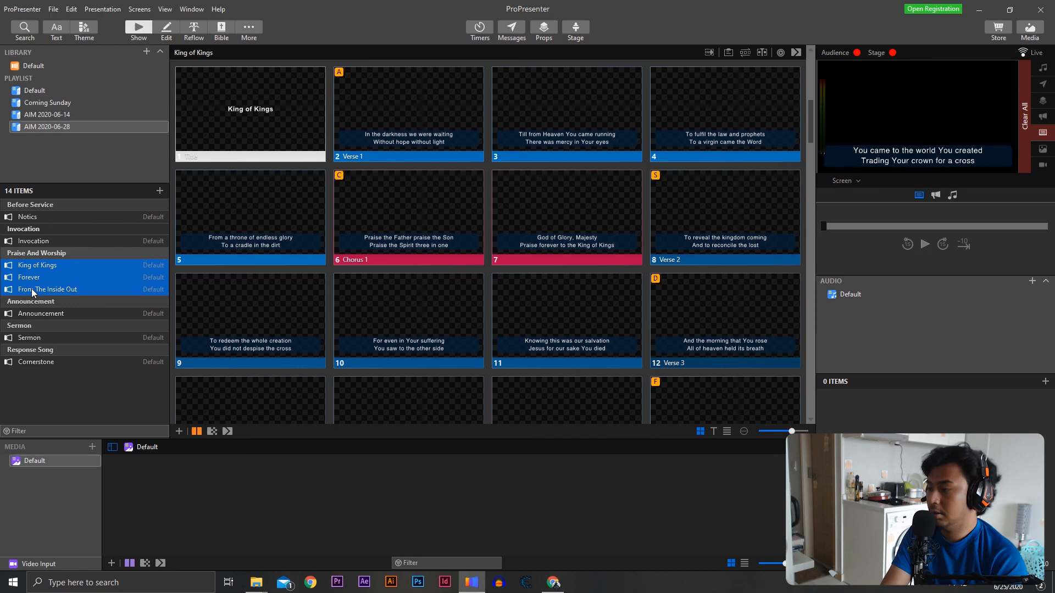
key("Delete")
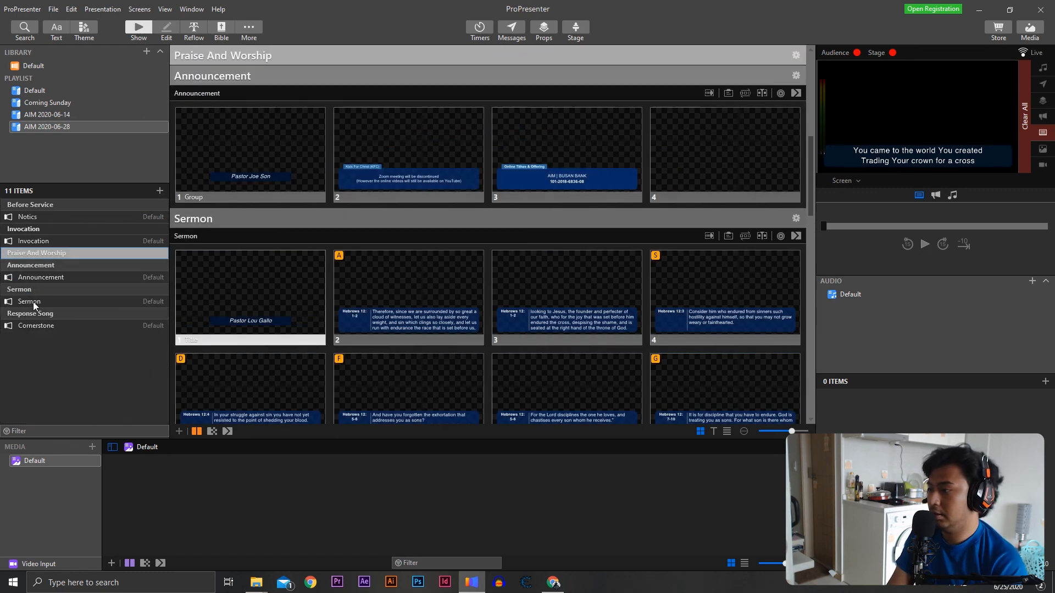
Remove the Sermon, Cornerstone, Announcement and Invocation presentations from the AIM 2020-06-28 playlist, keeping their section headers
left_click(33, 302)
key("Delete")
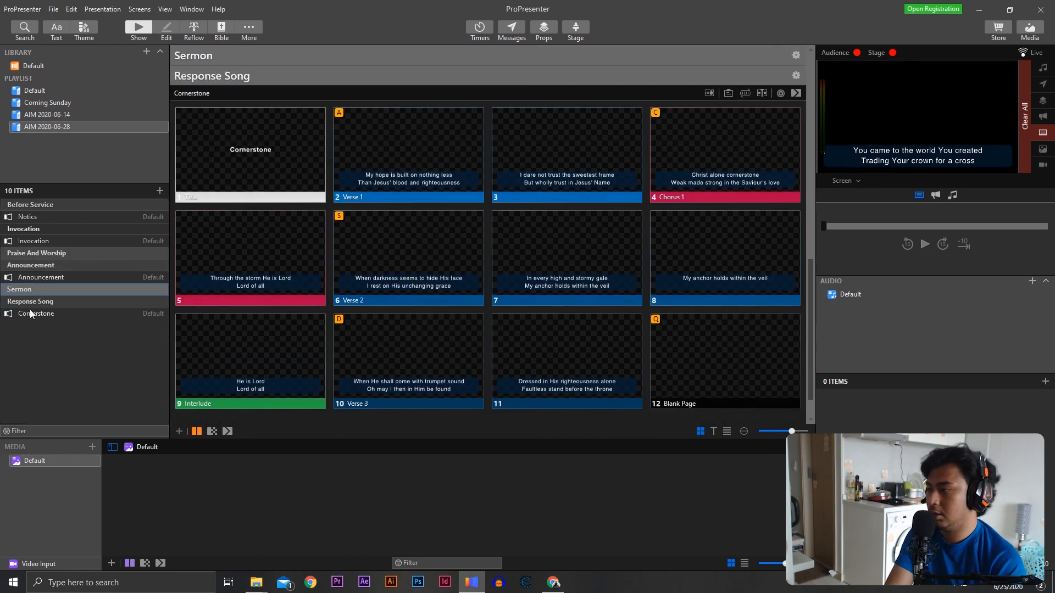
left_click(30, 310)
key("Delete")
left_click(48, 277)
key("Delete")
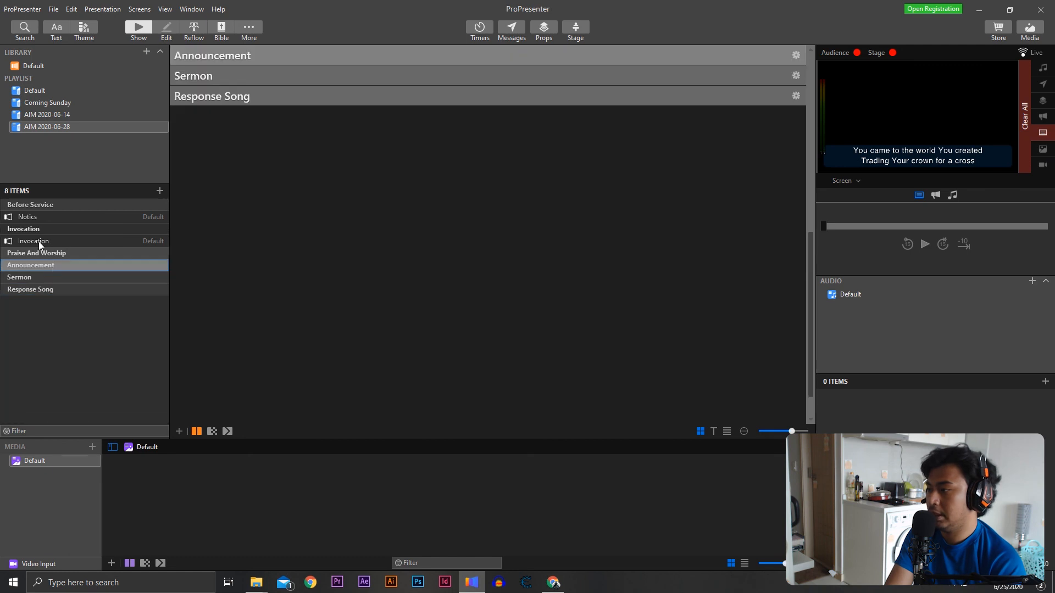
left_click(38, 241)
key("Delete")
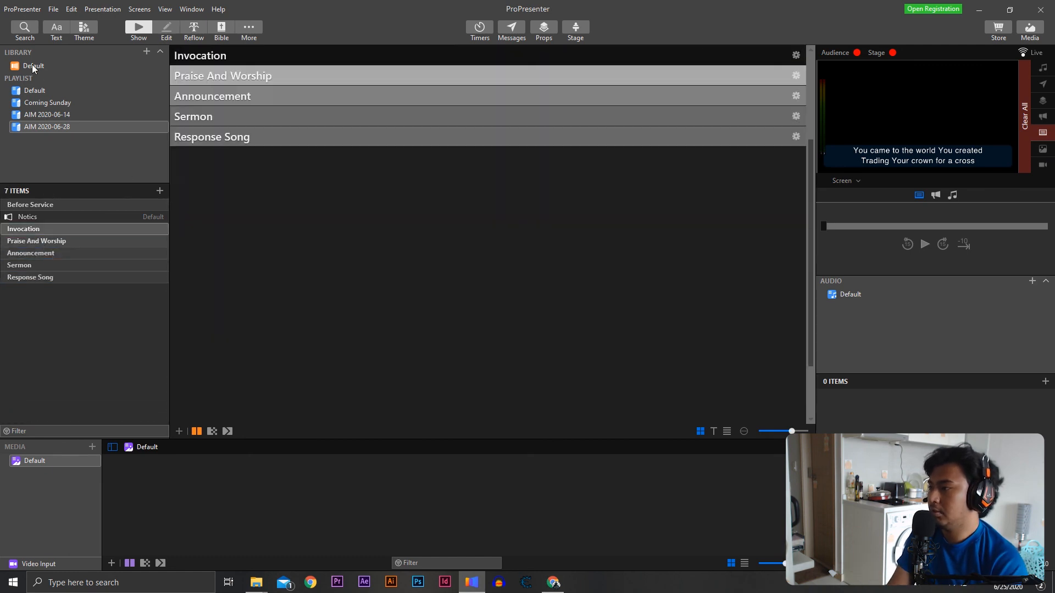
Add More Like Jesus from the Default library to the AIM 2020-06-28 playlist and place it under the Praise And Worship header
left_click(32, 65)
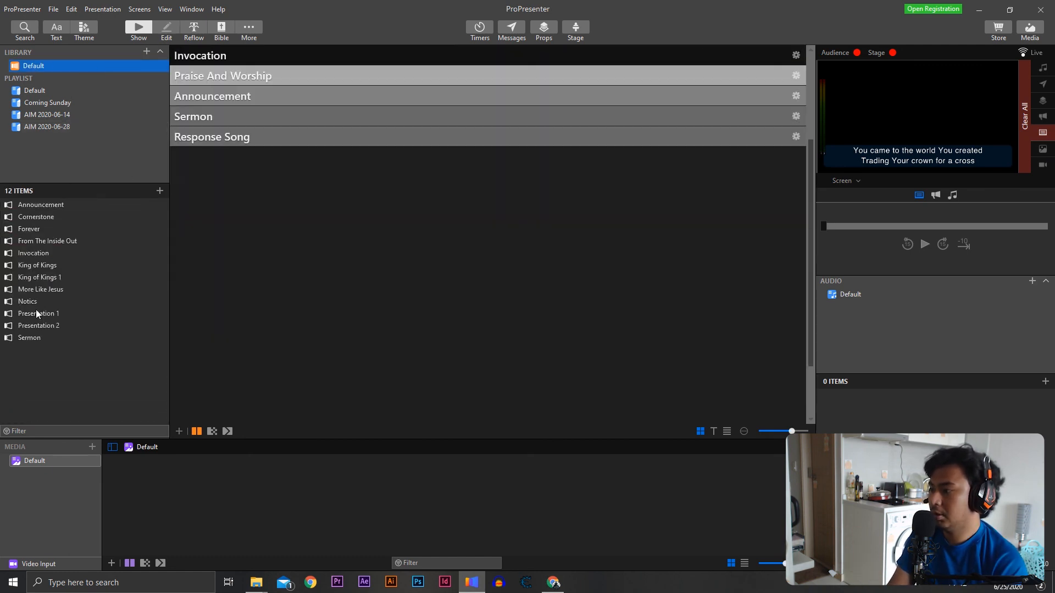
left_click_drag(35, 288, 59, 125)
left_click_drag(35, 290, 42, 252)
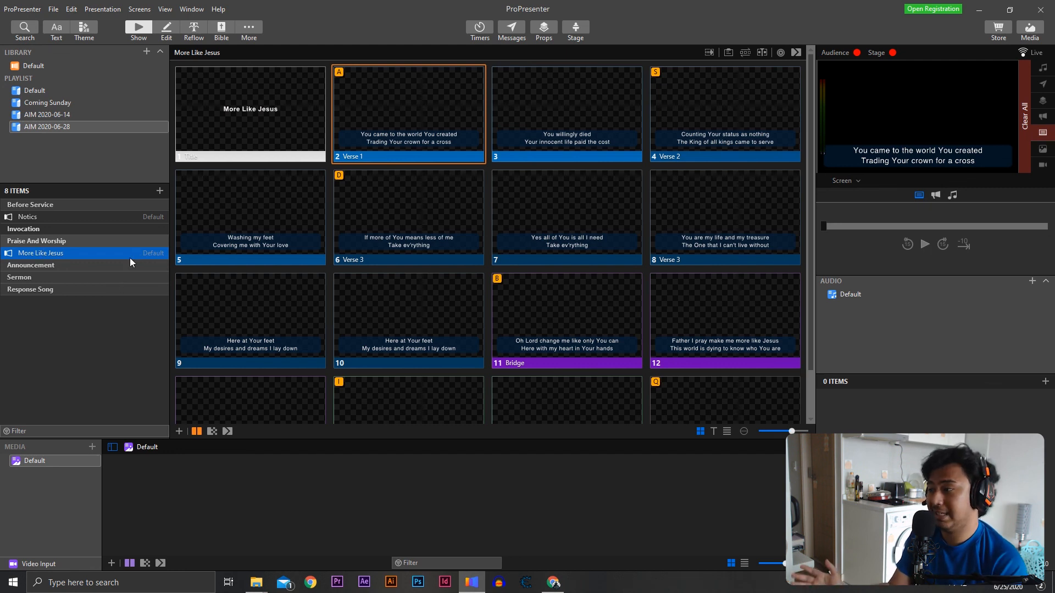
left_click(61, 289)
left_click(42, 255)
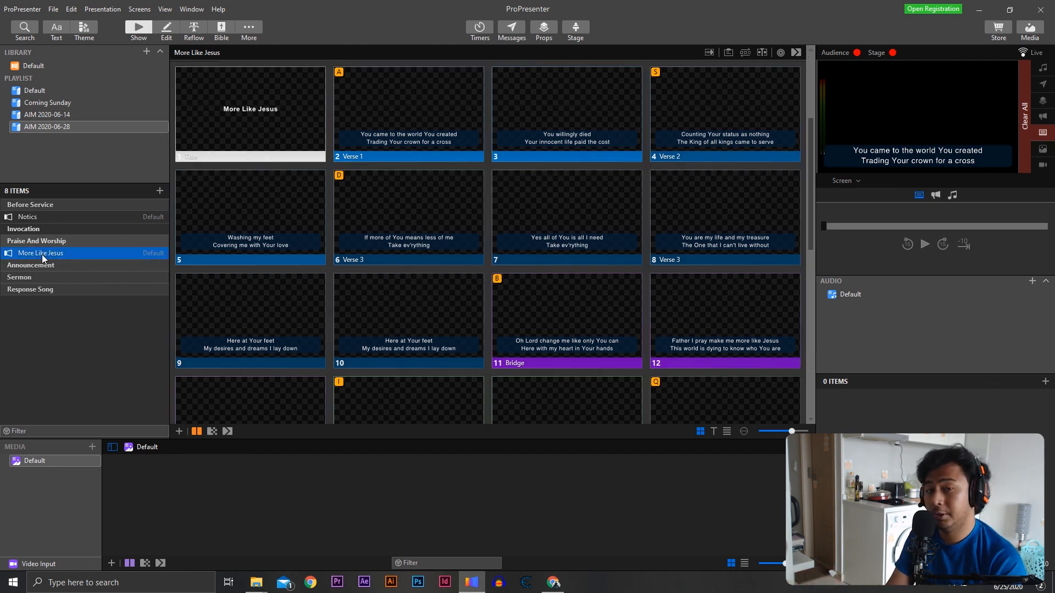
left_click(47, 243)
left_click(68, 256)
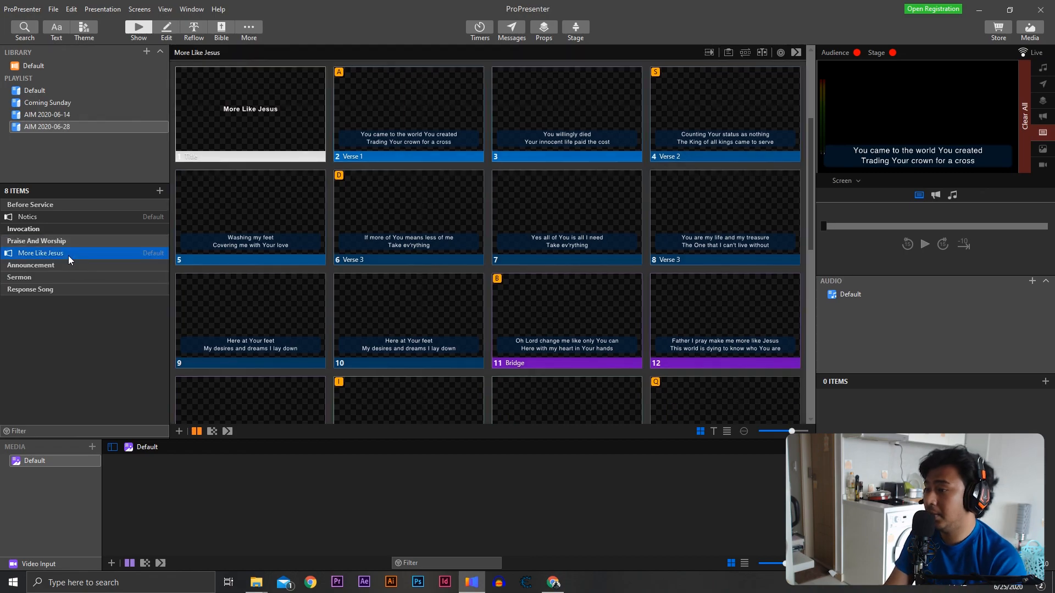